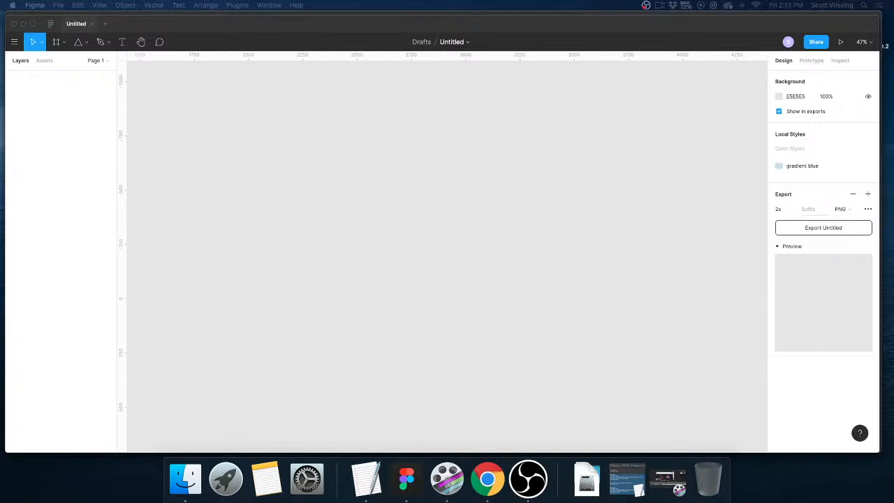
pyautogui.press('super+m')
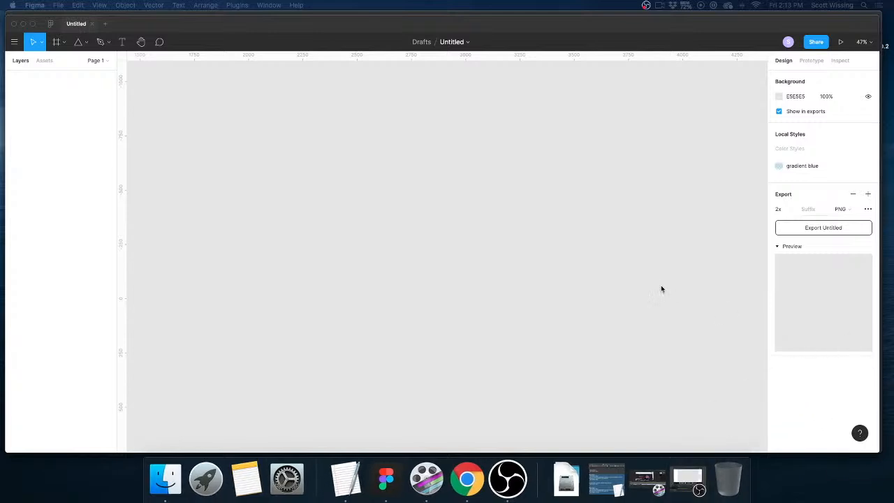
pyautogui.click(426, 20)
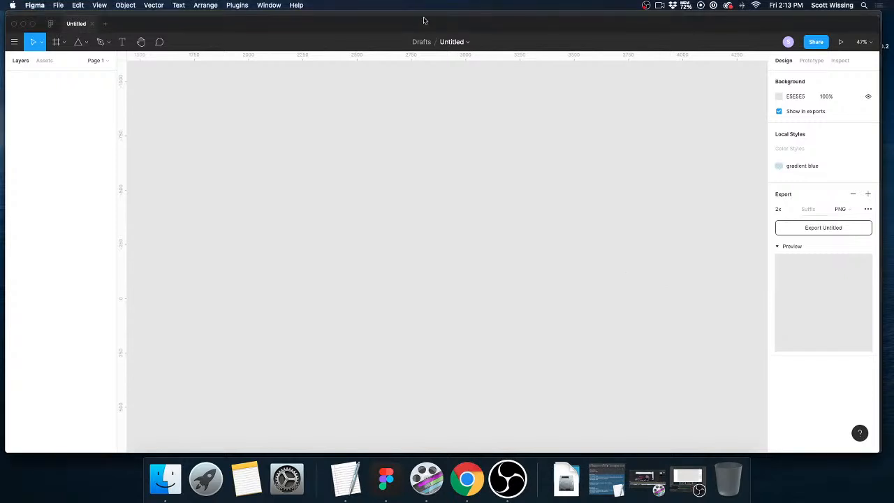
pyautogui.moveTo(423, 16); pyautogui.dragTo(423, 14)
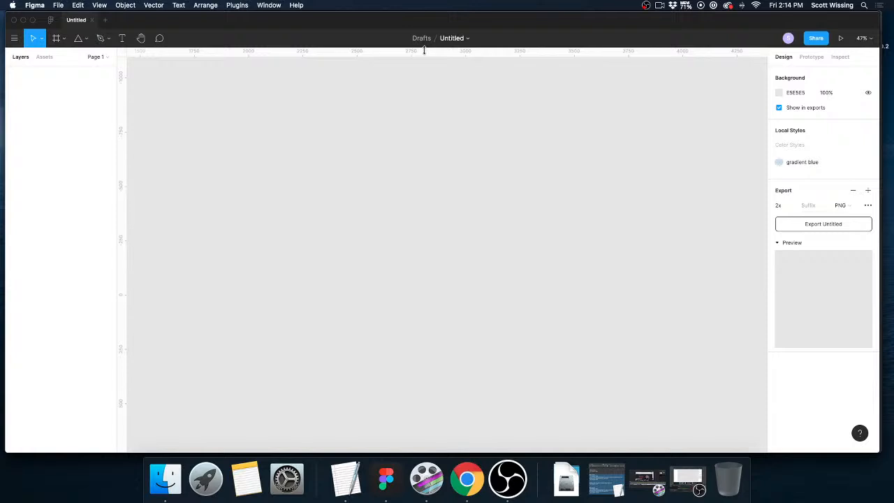
pyautogui.scroll(-1, 442, 145)
pyautogui.scroll(2, 535, 371)
pyautogui.hscroll(-1, 370, 258)
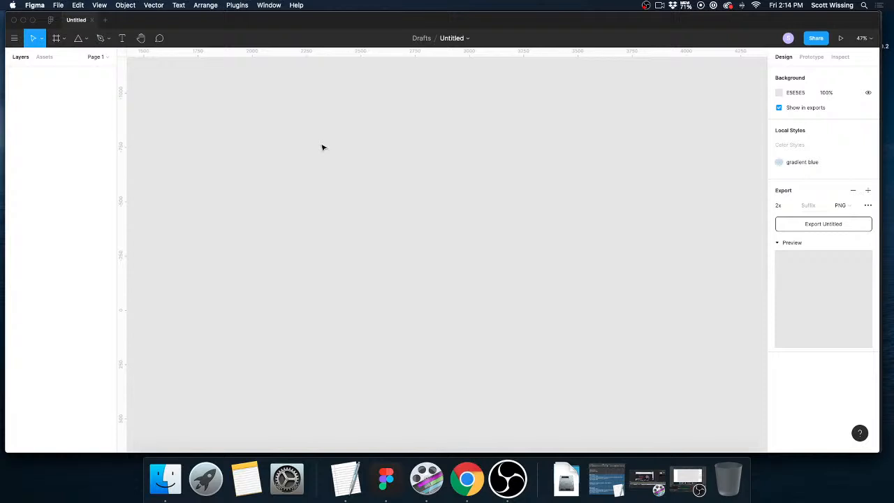
pyautogui.scroll(-1, 322, 147)
pyautogui.hscroll(-1, 391, 186)
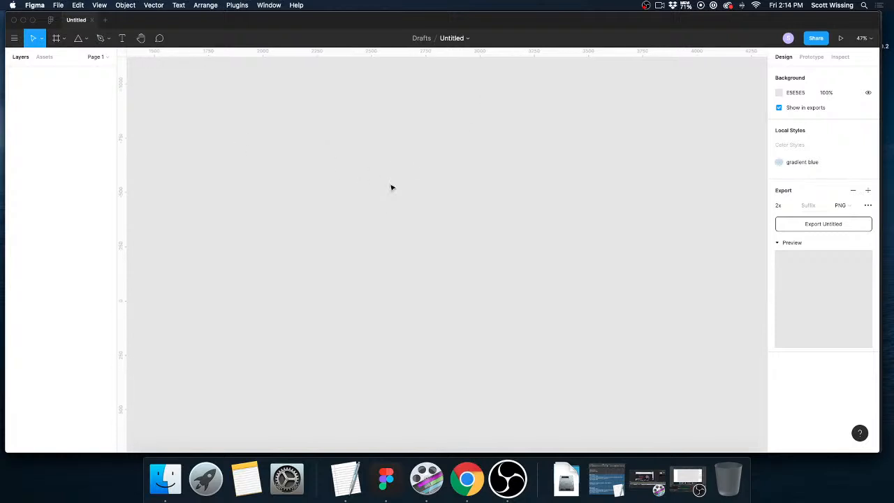
pyautogui.scroll(-1, 392, 187)
# Draw a rectangle about 838 × 498 on the empty canvas.
pyautogui.click(101, 38)
pyautogui.click(85, 40)
pyautogui.click(80, 59)
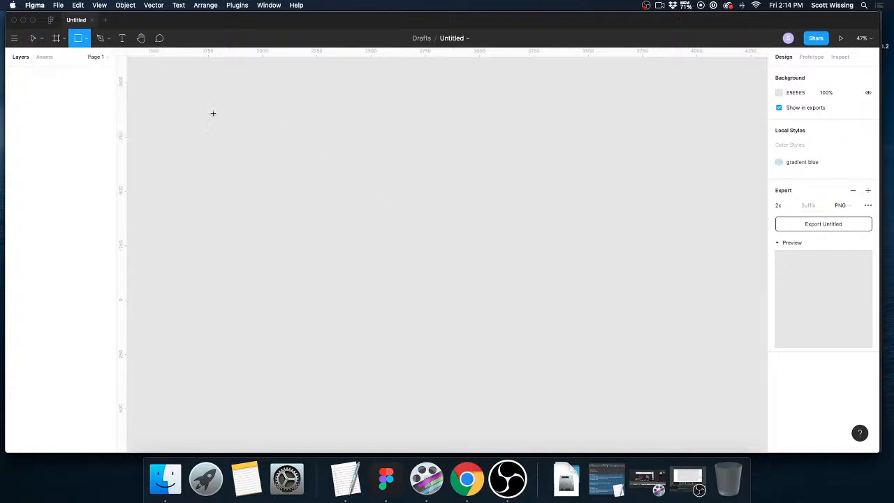
pyautogui.moveTo(319, 140); pyautogui.dragTo(501, 248)
pyautogui.hscroll(-2, 461, 200)
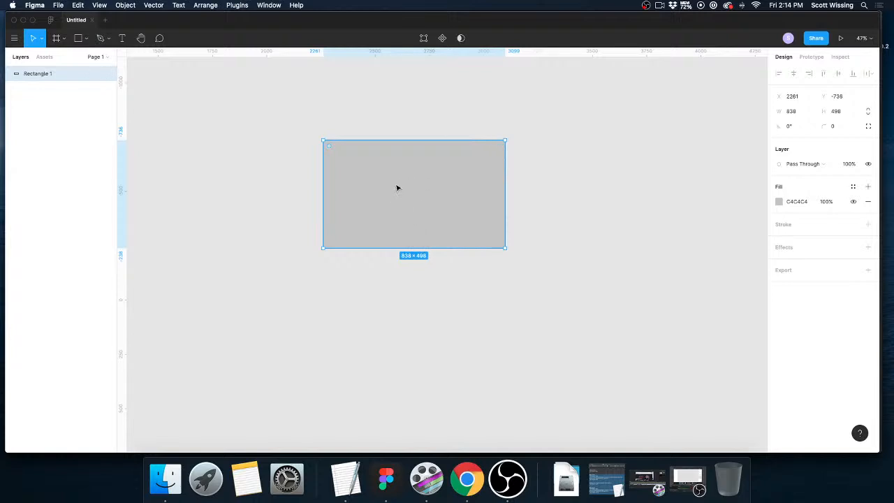
# Fill the rectangle with red B82E2E and round its corners to a radius of about 63.
pyautogui.click(778, 201)
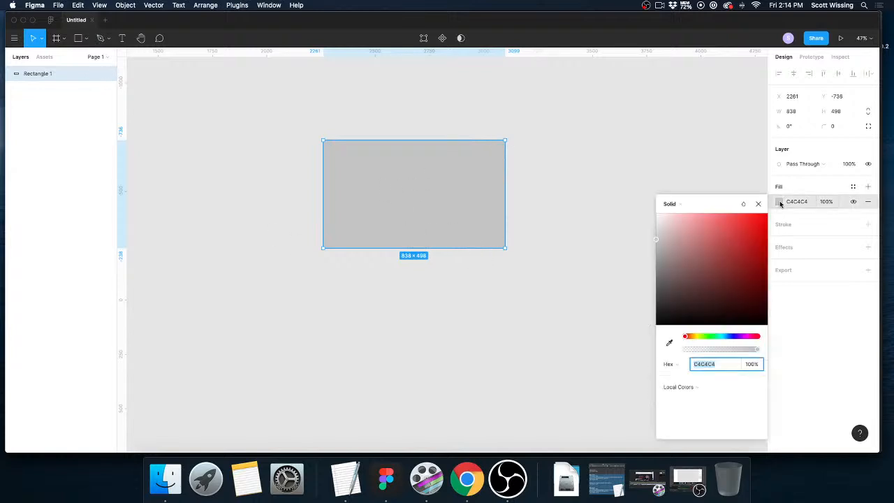
pyautogui.moveTo(736, 283); pyautogui.dragTo(740, 244)
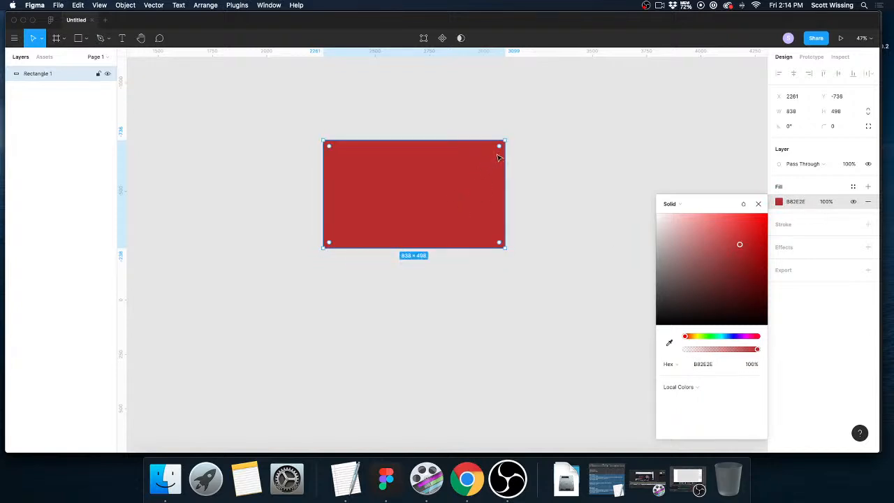
pyautogui.moveTo(499, 148)
pyautogui.mouseDown()
pyautogui.moveTo(471, 183)
pyautogui.moveTo(497, 150)
pyautogui.moveTo(479, 174)
pyautogui.moveTo(498, 160)
pyautogui.moveTo(477, 177)
pyautogui.moveTo(493, 153)
pyautogui.moveTo(506, 155)
pyautogui.moveTo(492, 154)
pyautogui.mouseUp()
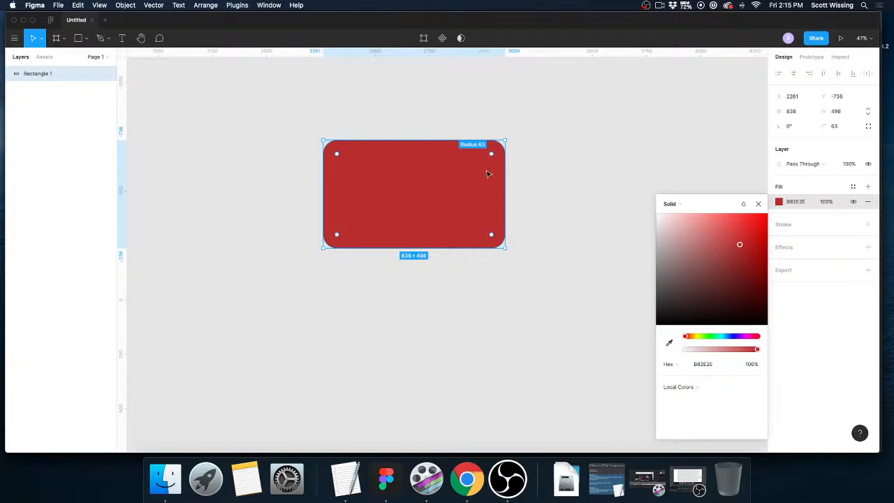
pyautogui.click(526, 171)
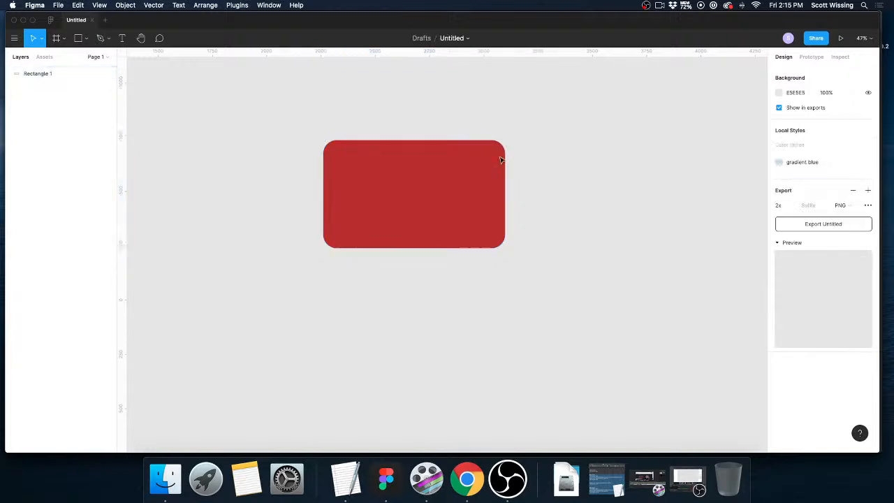
# Add a drop shadow to the red rectangle with X offset 10, Y offset 10 and blur 40.
pyautogui.click(440, 194)
pyautogui.click(867, 248)
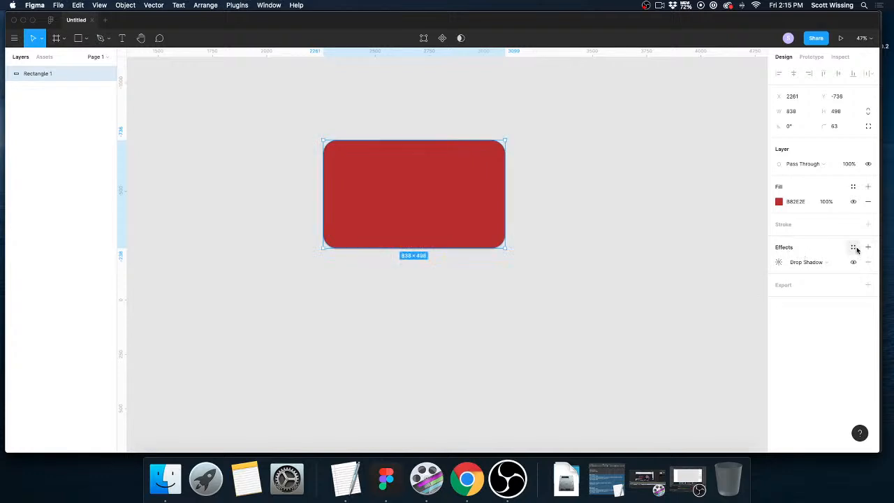
pyautogui.click(816, 264)
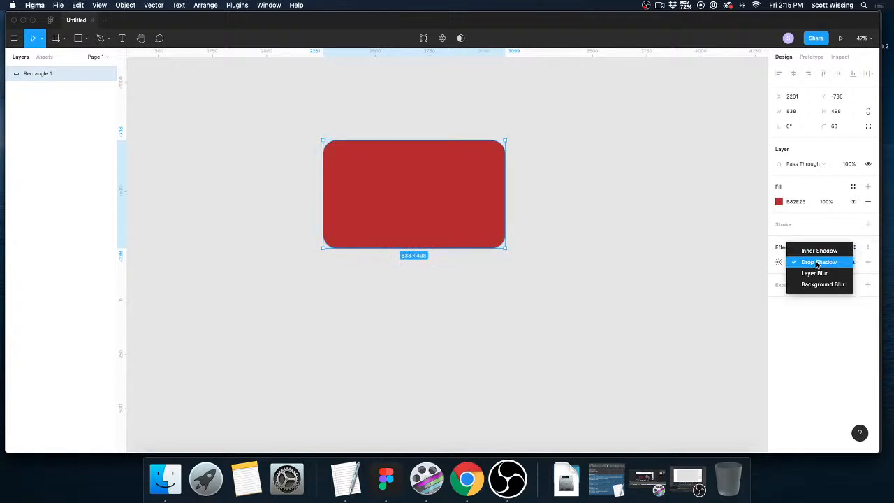
pyautogui.click(817, 263)
pyautogui.click(778, 262)
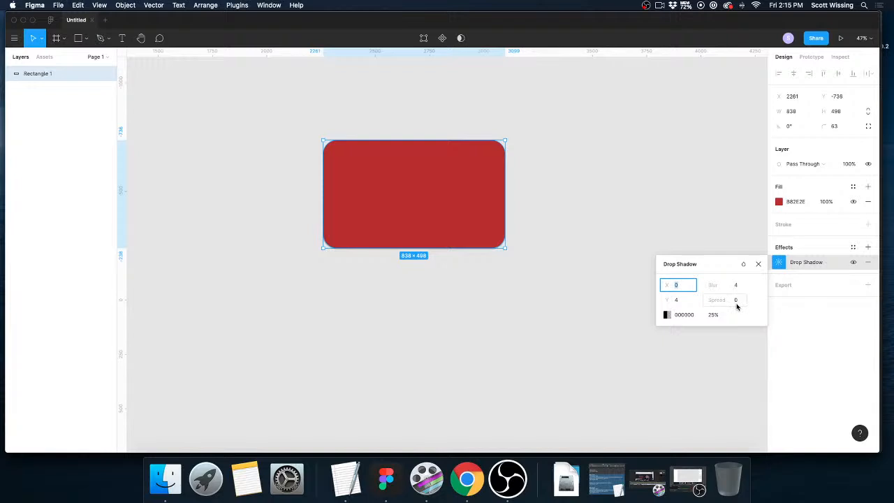
pyautogui.write('10')
pyautogui.press('Tab')
pyautogui.write('10')
pyautogui.press('Tab')
pyautogui.write('40')
pyautogui.press('Return')
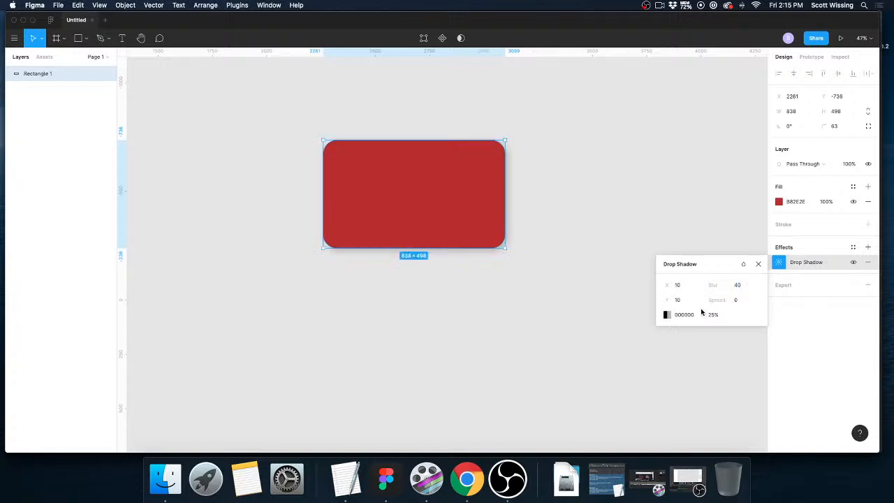
pyautogui.scroll(5, 533, 278)
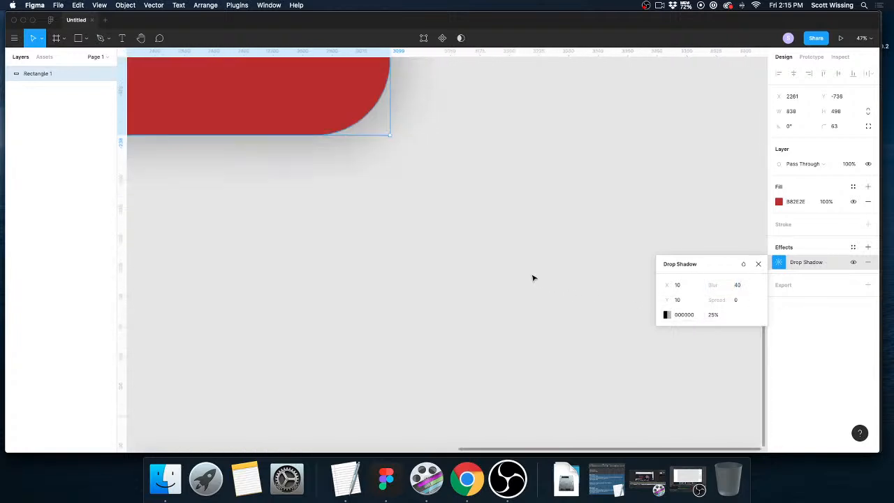
pyautogui.scroll(-5, 533, 278)
pyautogui.click(531, 256)
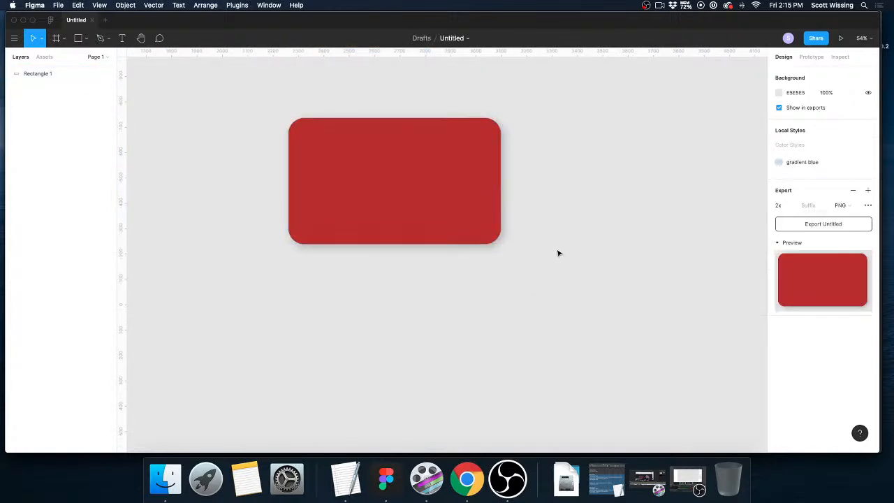
# Duplicate the red rectangle beside the original, level with it, and remove the copy's drop shadow.
pyautogui.click(426, 190)
pyautogui.moveTo(425, 190); pyautogui.dragTo(662, 188)
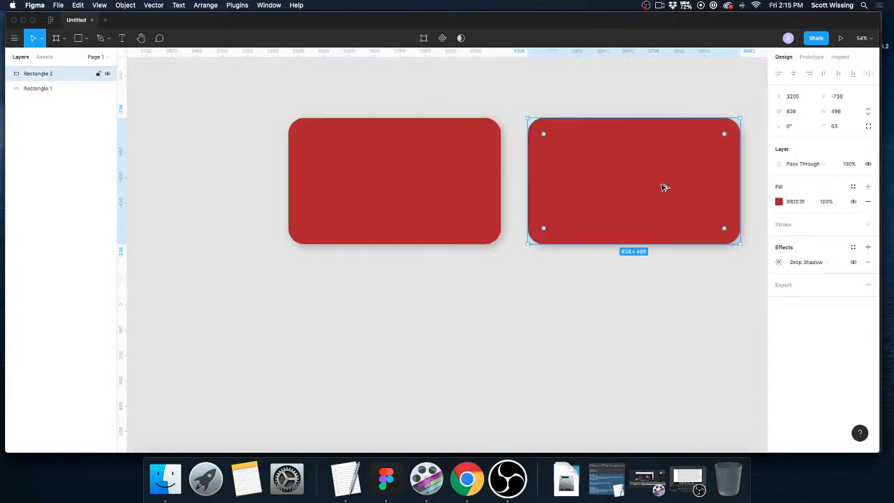
pyautogui.hscroll(1, 598, 203)
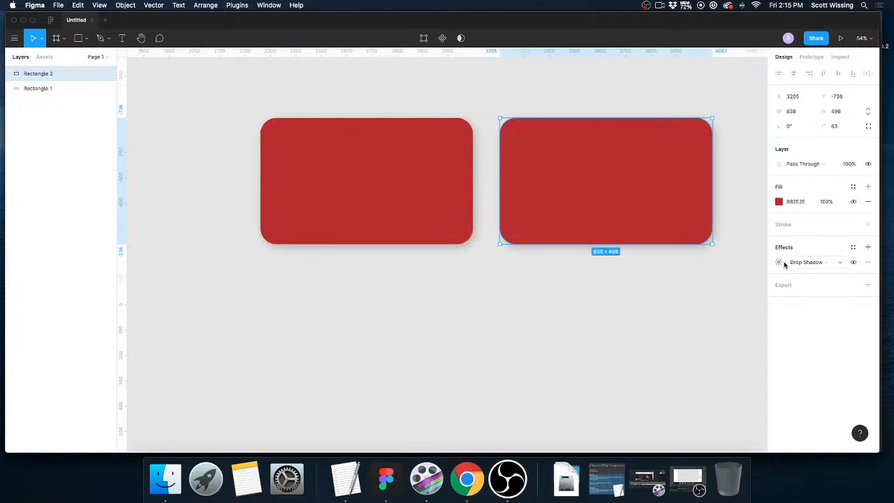
pyautogui.click(700, 312)
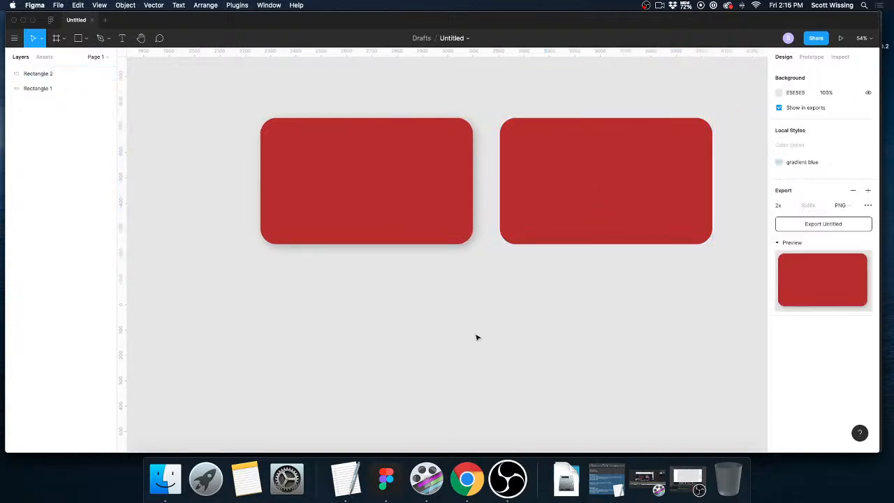
pyautogui.scroll(5, 478, 310)
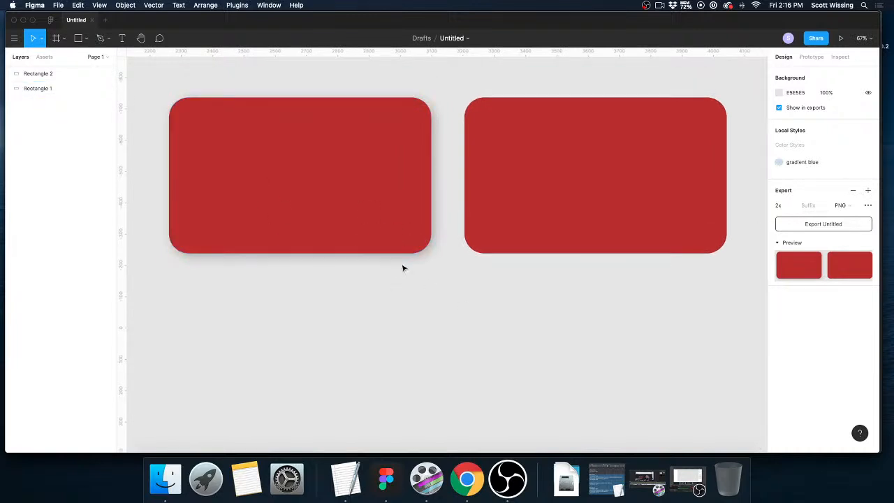
# Change the original rectangle's drop shadow color to dark purple 331A7A.
pyautogui.click(358, 208)
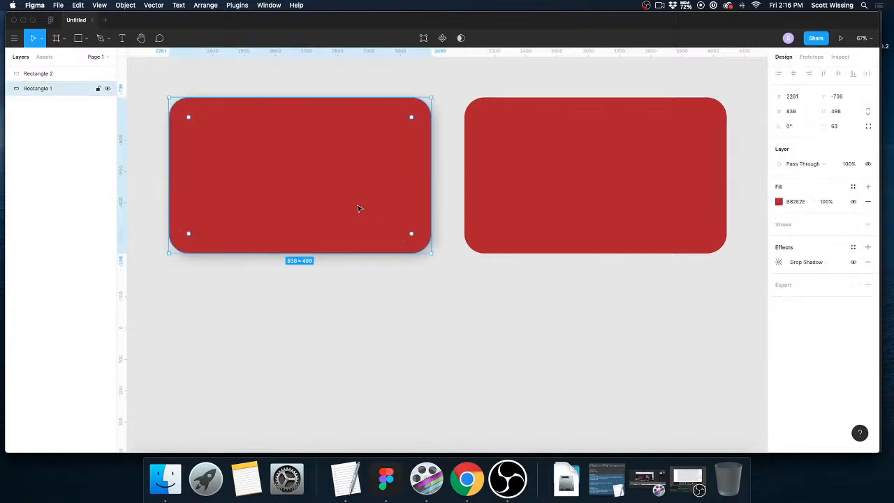
pyautogui.click(779, 262)
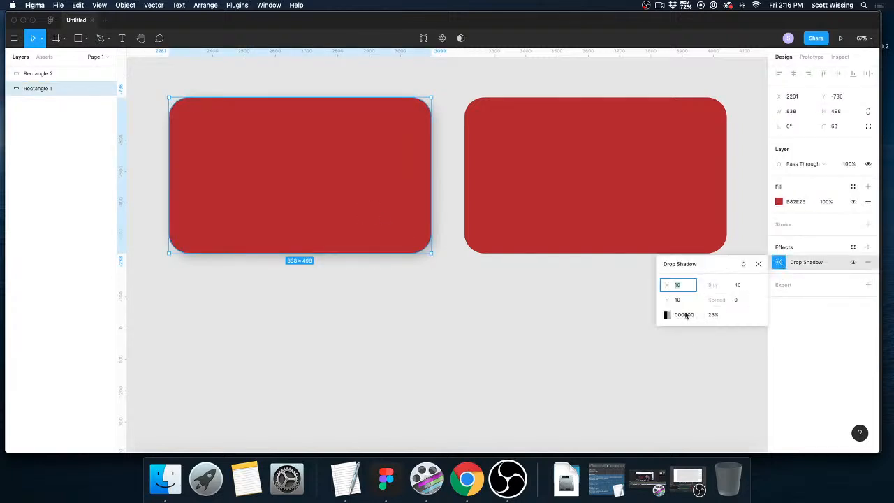
pyautogui.click(667, 314)
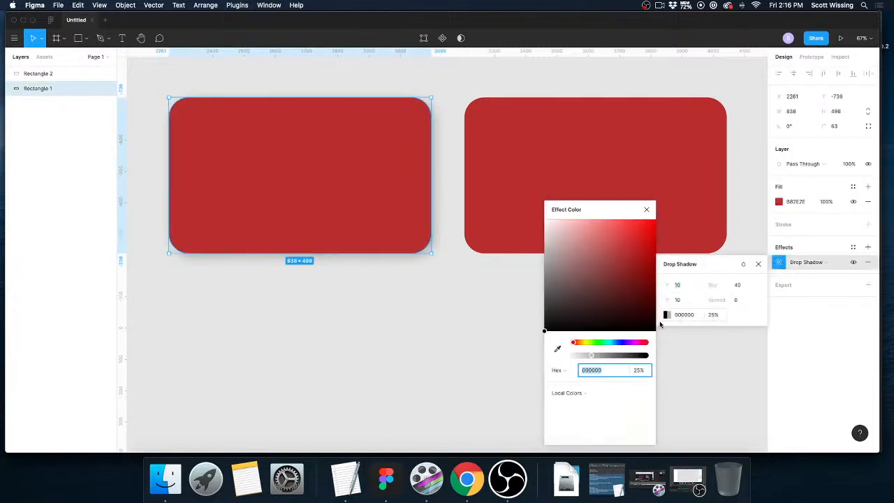
pyautogui.click(624, 342)
pyautogui.moveTo(615, 239); pyautogui.dragTo(632, 277)
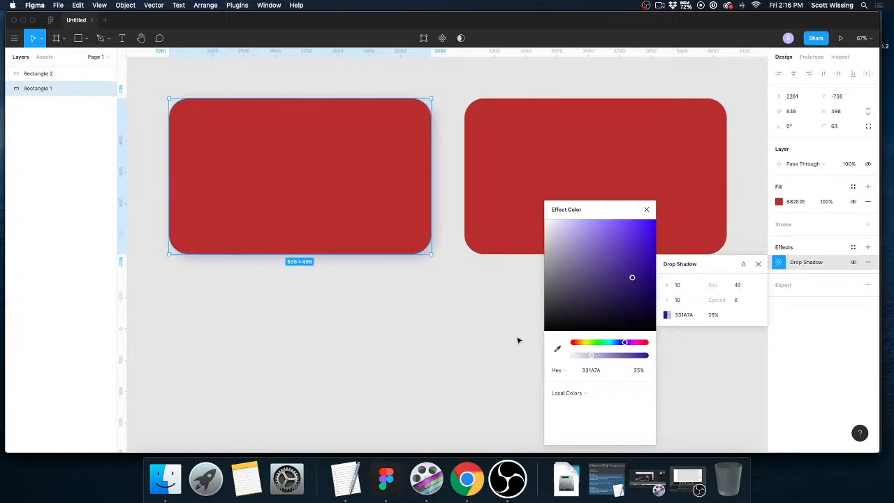
pyautogui.click(468, 341)
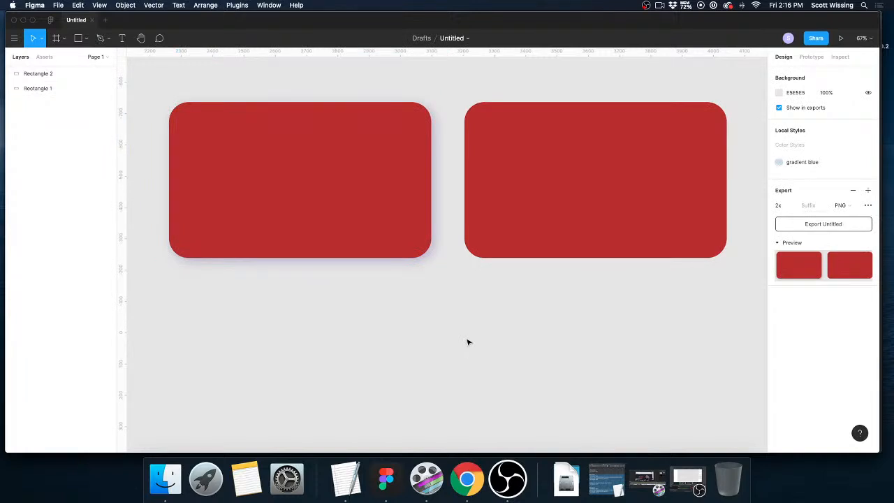
pyautogui.scroll(3, 468, 342)
pyautogui.scroll(-8, 468, 341)
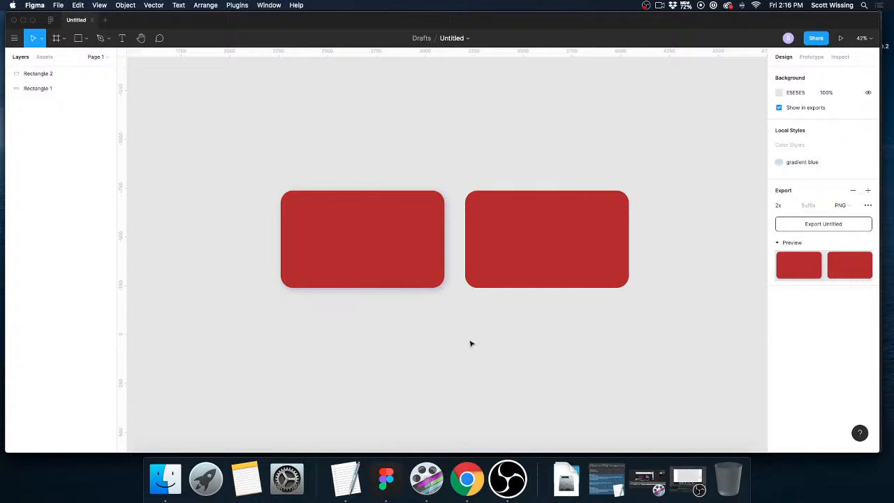
# Delete both red rectangles from the canvas.
pyautogui.moveTo(277, 178); pyautogui.dragTo(652, 283)
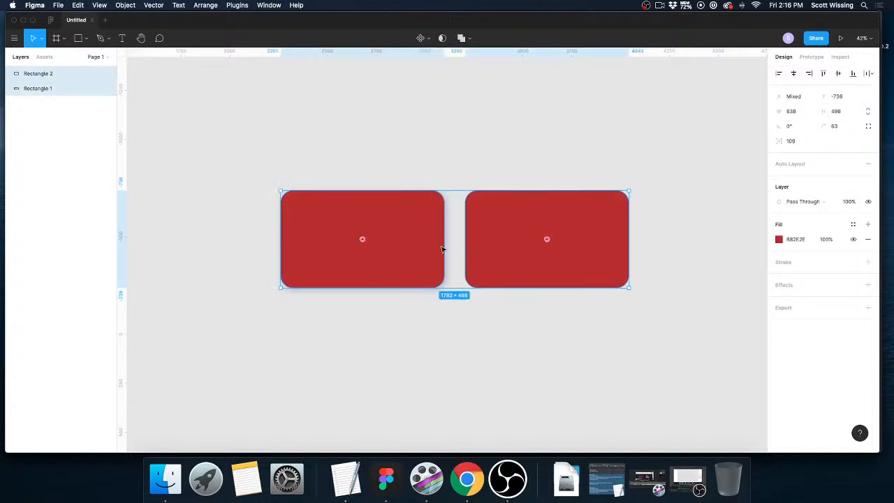
pyautogui.press('Delete')
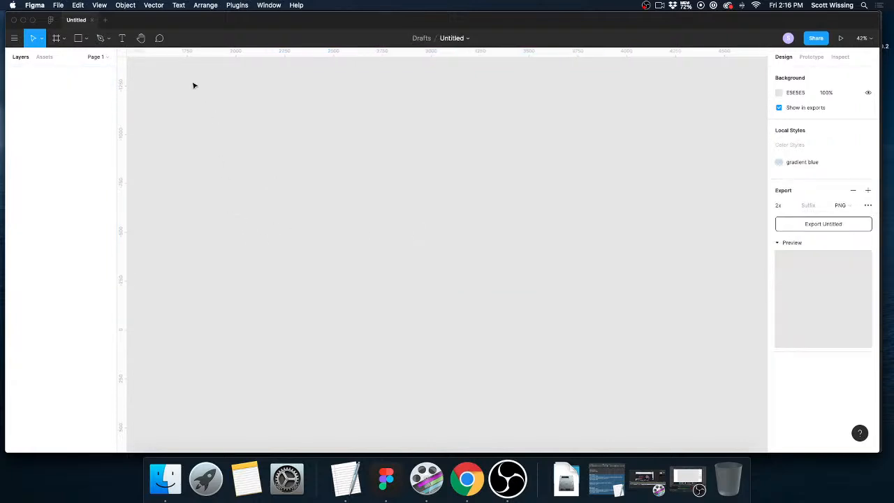
# Place the portrait image from the Downloads folder on the canvas at its original 1000 × 1000 size.
pyautogui.hscroll(1, 193, 84)
pyautogui.press('super+shift+k')
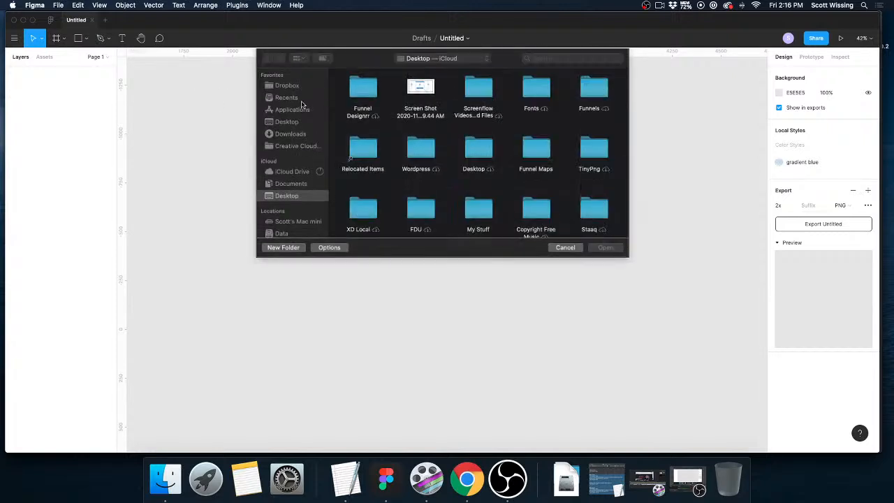
pyautogui.click(290, 134)
pyautogui.doubleClick(478, 151)
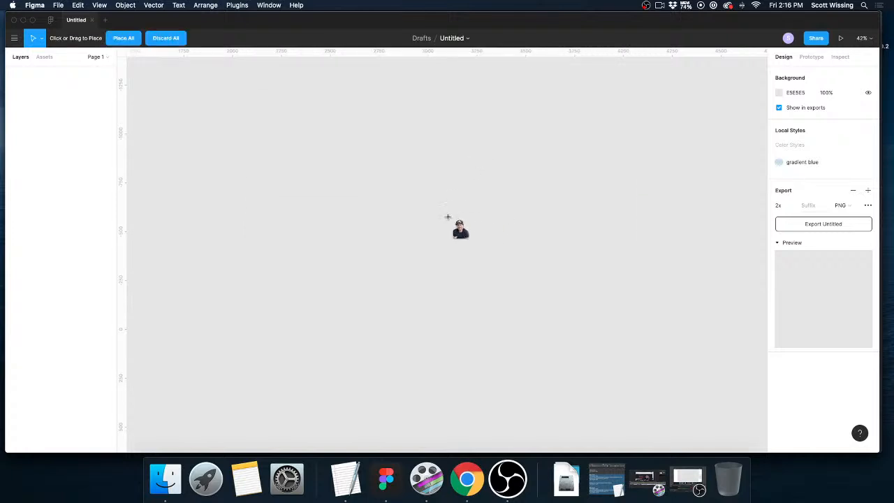
pyautogui.click(429, 235)
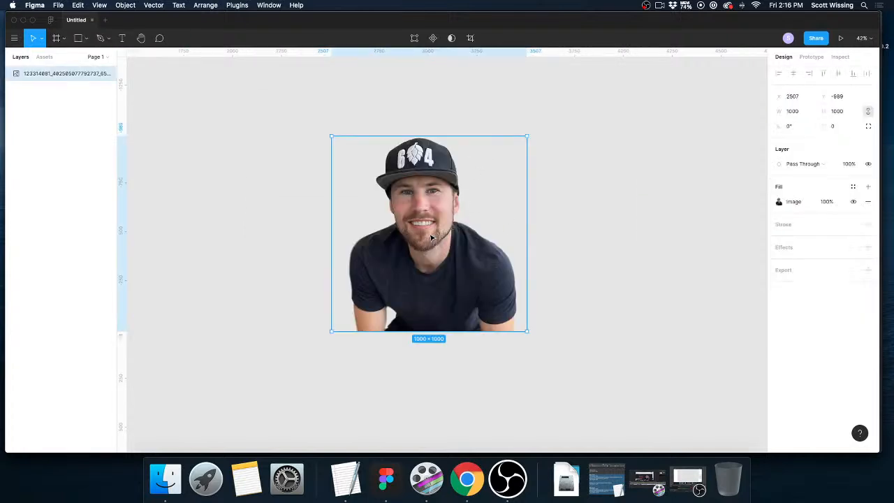
pyautogui.click(87, 39)
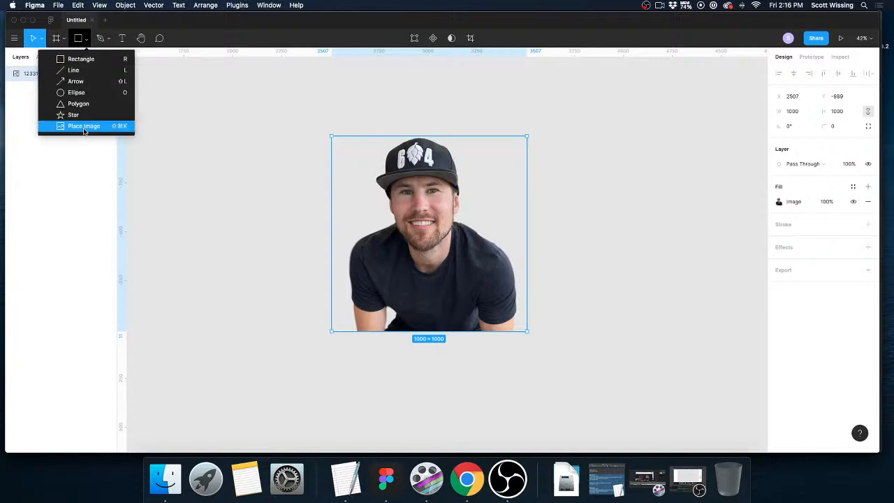
pyautogui.click(200, 136)
# Reposition the portrait image on the canvas to about X 2706, Y -923.
pyautogui.scroll(1, 417, 219)
pyautogui.moveTo(402, 209); pyautogui.dragTo(448, 230)
pyautogui.scroll(1, 445, 227)
pyautogui.scroll(-3, 445, 227)
pyautogui.moveTo(445, 227); pyautogui.dragTo(434, 220)
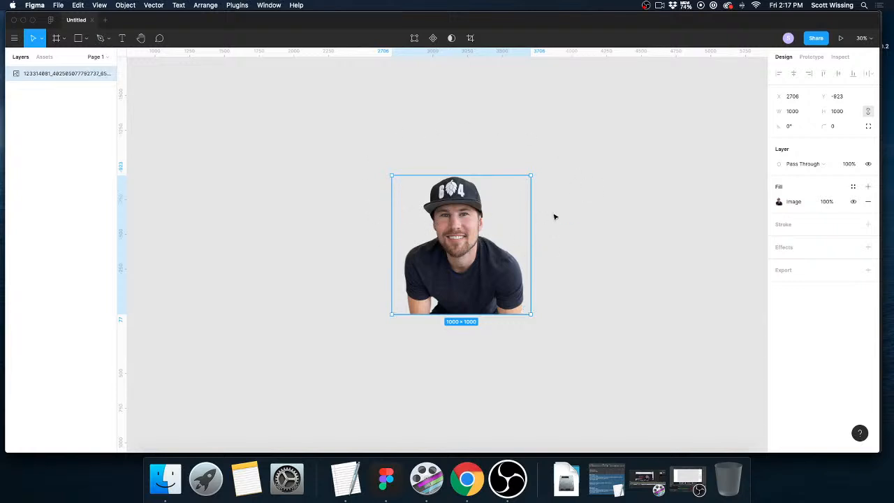
# Draw a circle about 1053 × 1053 over the portrait image, covering the head and upper body.
pyautogui.scroll(1, 389, 285)
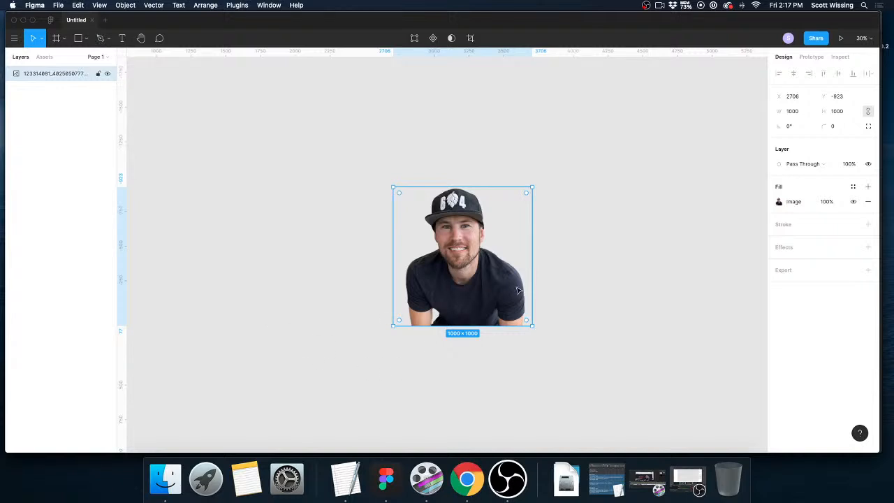
pyautogui.hscroll(-4, 518, 291)
pyautogui.hscroll(2, 523, 290)
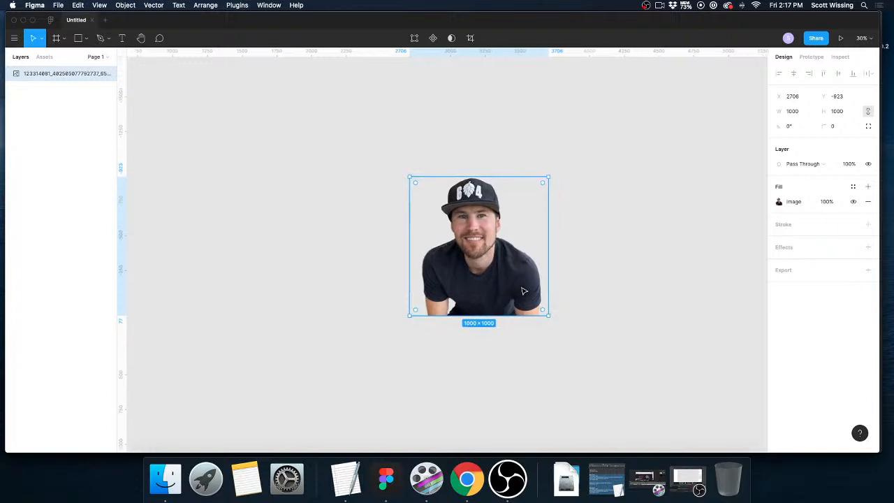
pyautogui.click(579, 271)
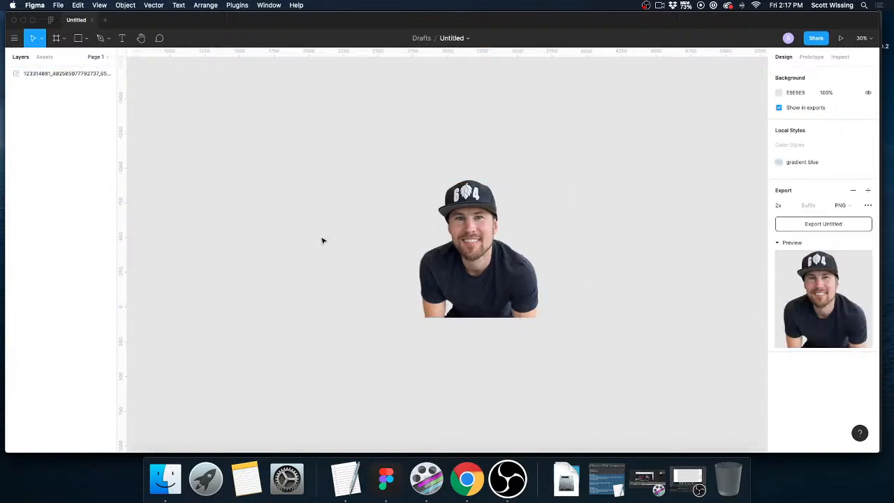
pyautogui.press('o')
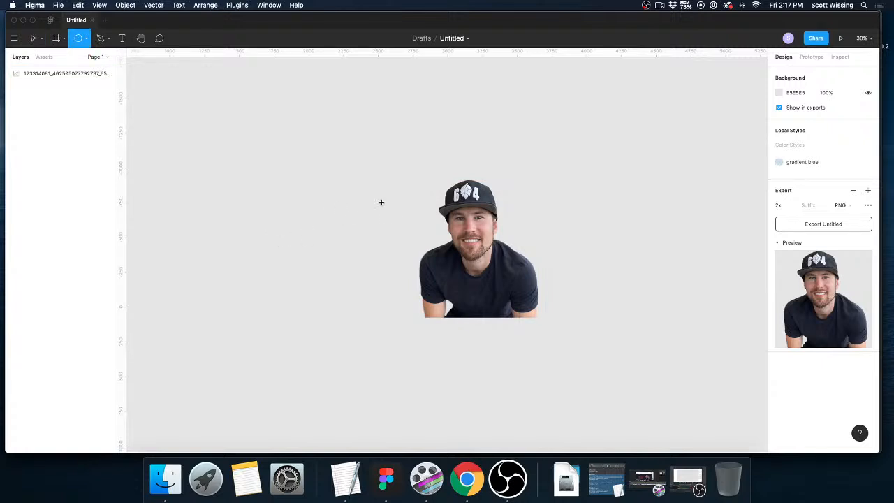
pyautogui.moveTo(404, 191)
pyautogui.mouseDown()
pyautogui.moveTo(479, 272)
pyautogui.moveTo(547, 285)
pyautogui.moveTo(531, 271)
pyautogui.mouseUp()
pyautogui.moveTo(531, 316); pyautogui.dragTo(554, 336)
pyautogui.moveTo(515, 303); pyautogui.dragTo(510, 280)
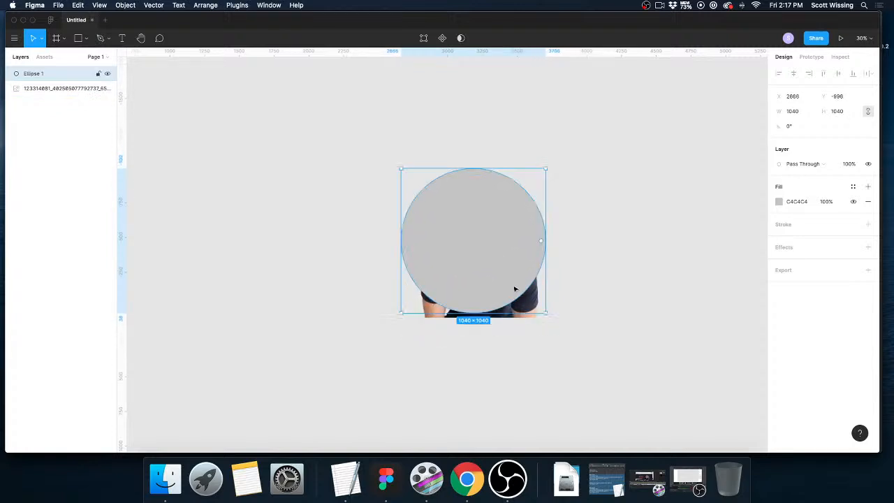
pyautogui.moveTo(545, 313); pyautogui.dragTo(548, 315)
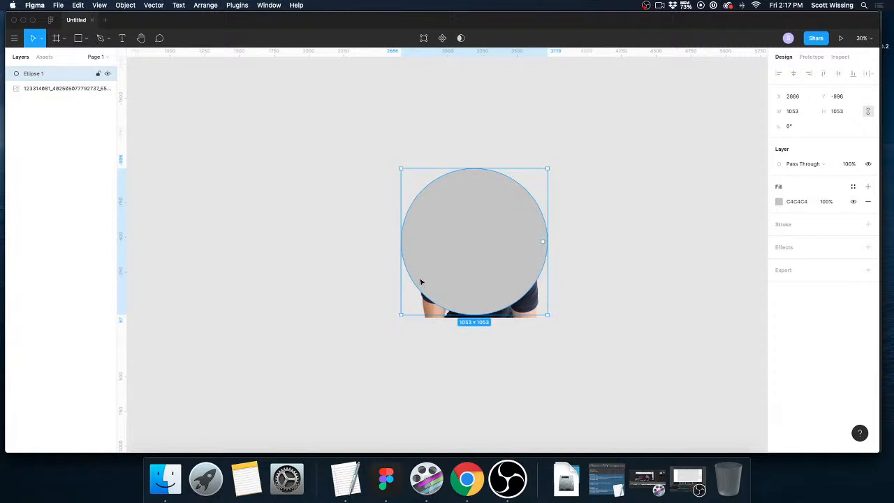
pyautogui.click(345, 247)
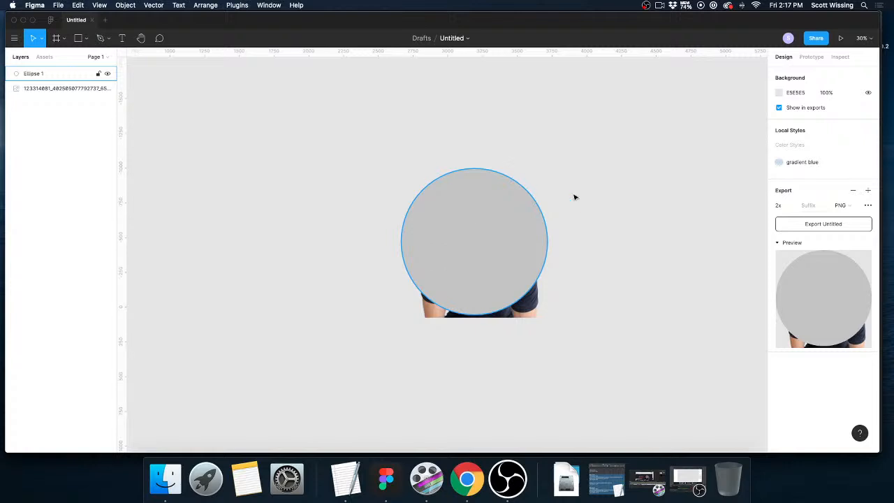
# Move the circle layer beneath the portrait image and use it as a mask to crop the portrait.
pyautogui.moveTo(48, 74); pyautogui.dragTo(44, 97)
pyautogui.moveTo(364, 140); pyautogui.dragTo(546, 320)
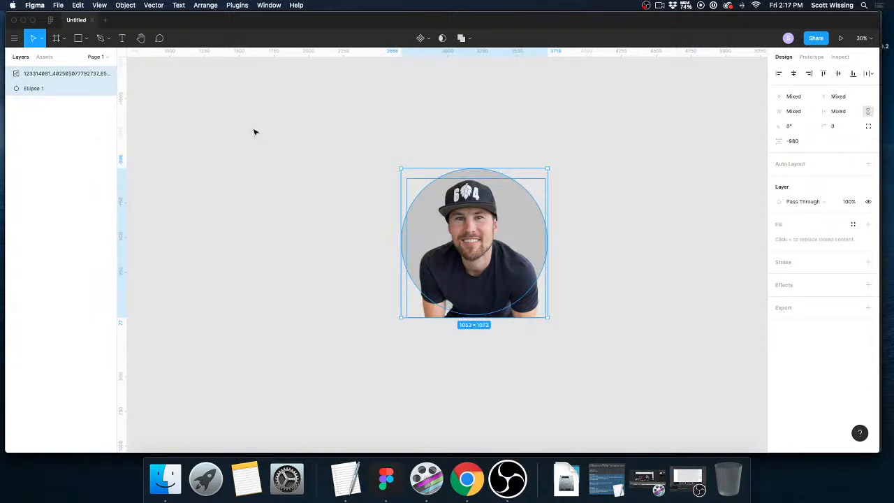
pyautogui.click(126, 5)
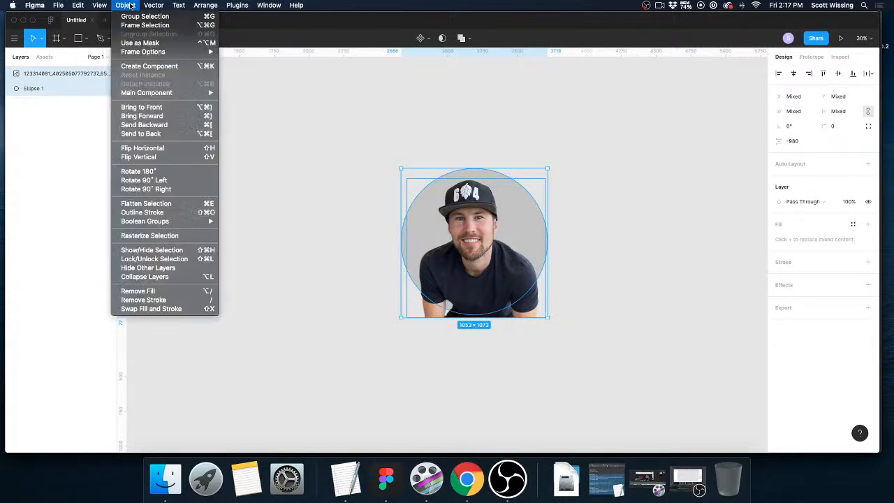
pyautogui.click(137, 42)
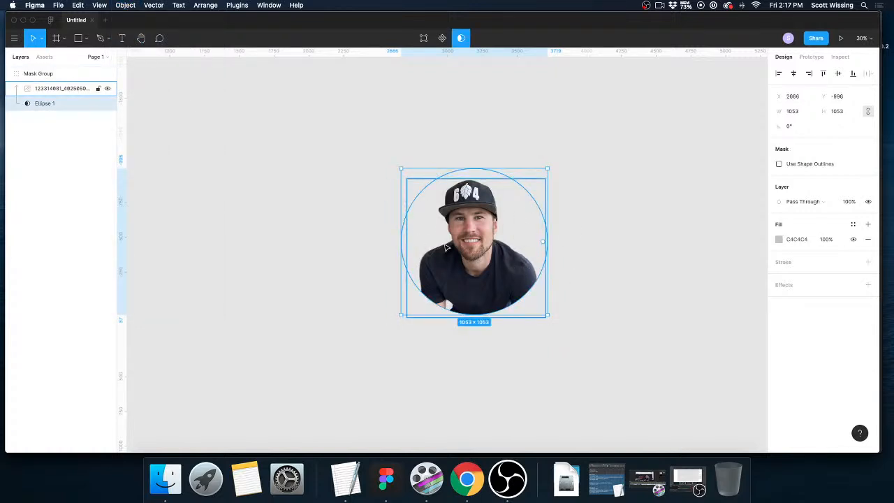
pyautogui.click(615, 215)
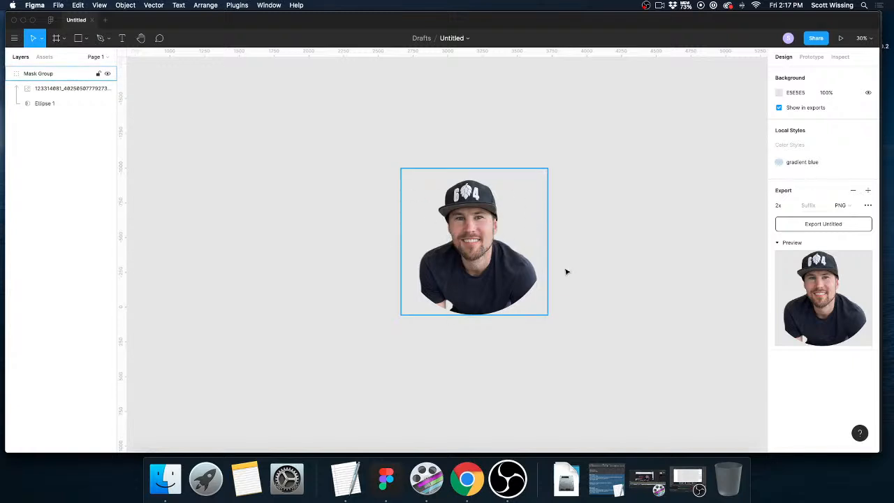
# Shift the masked portrait aside and insert a random photo with the Unsplash plugin, positioned beside it at about X 1383, Y -1407.
pyautogui.moveTo(508, 276); pyautogui.dragTo(578, 280)
pyautogui.click(260, 215)
pyautogui.click(233, 6)
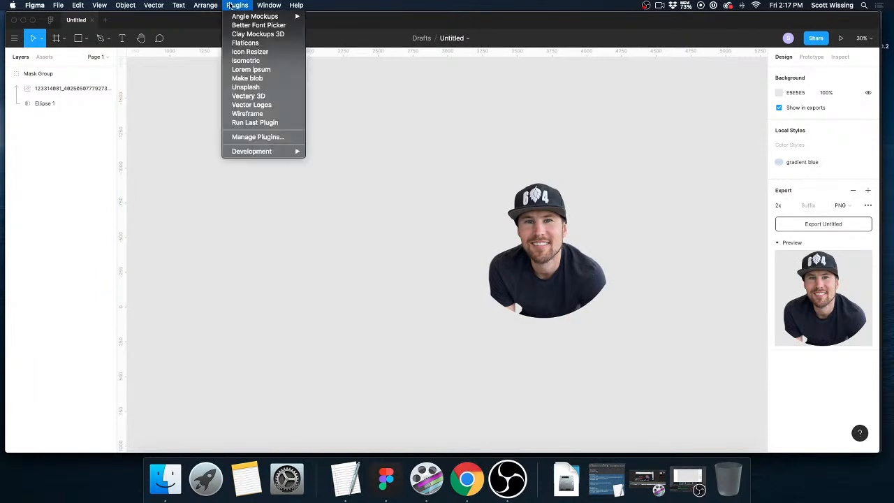
pyautogui.click(243, 87)
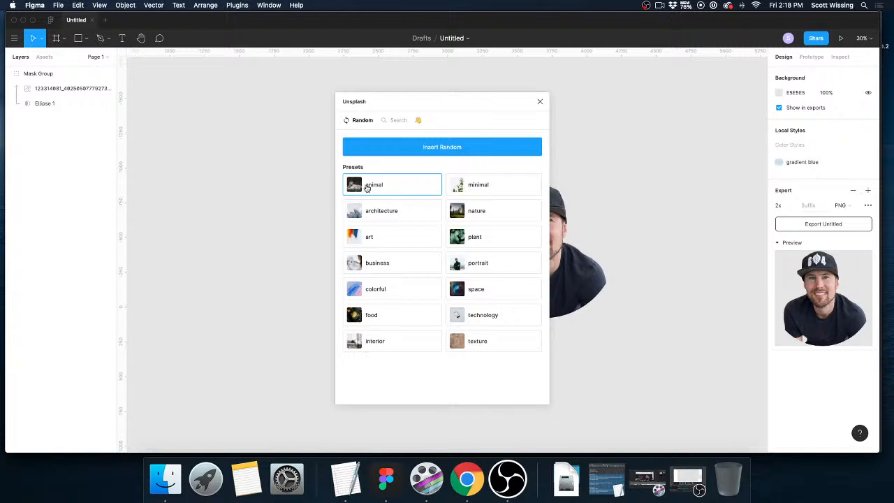
pyautogui.click(443, 145)
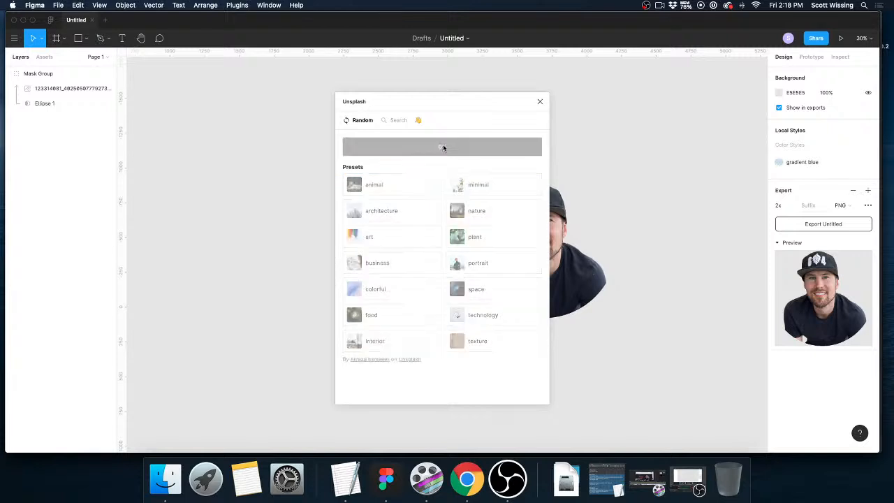
pyautogui.click(540, 103)
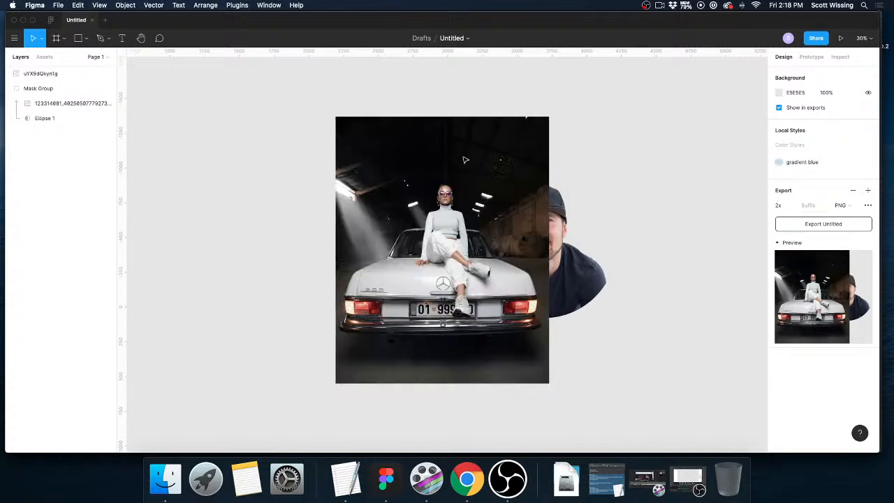
pyautogui.moveTo(452, 224); pyautogui.dragTo(337, 220)
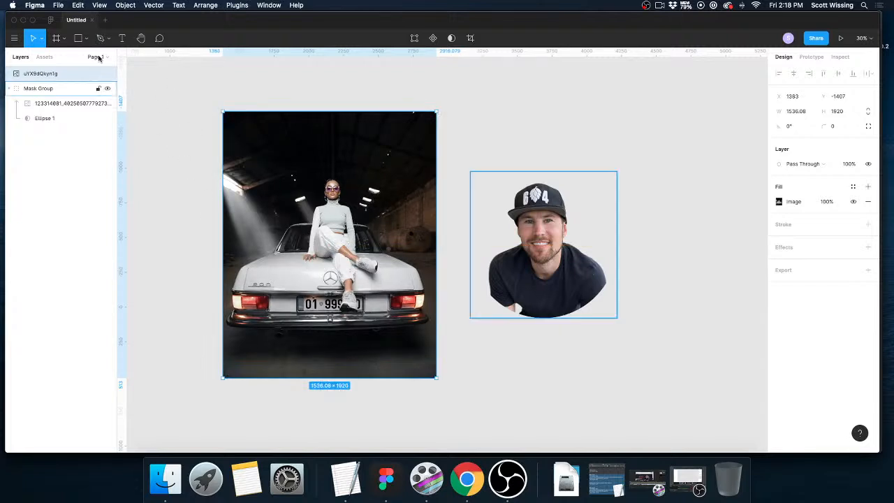
# Draw a circle about 791 × 791 over the woman in the Unsplash photo and place its layer beneath the photo.
pyautogui.press('o')
pyautogui.moveTo(321, 207)
pyautogui.mouseDown()
pyautogui.moveTo(373, 260)
pyautogui.moveTo(327, 206)
pyautogui.mouseUp()
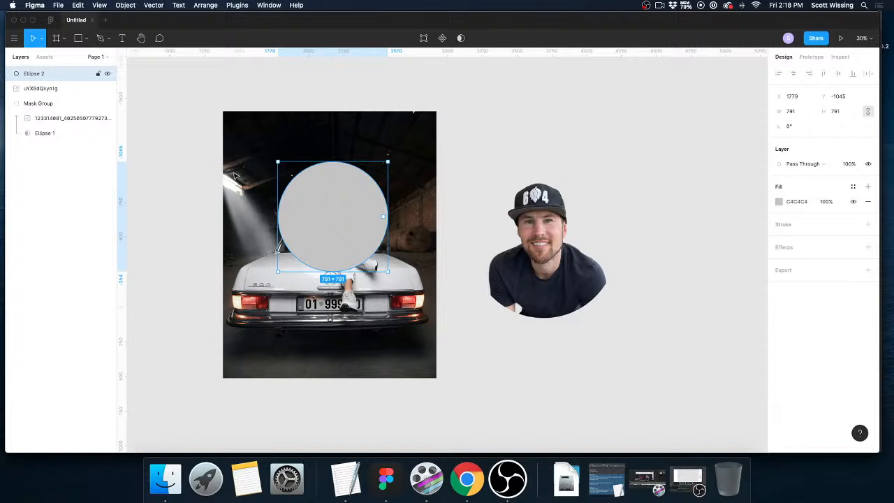
pyautogui.moveTo(36, 90); pyautogui.dragTo(35, 70)
# Select the Unsplash photo with its circle and use the circle as a mask.
pyautogui.moveTo(199, 93); pyautogui.dragTo(380, 265)
pyautogui.click(125, 5)
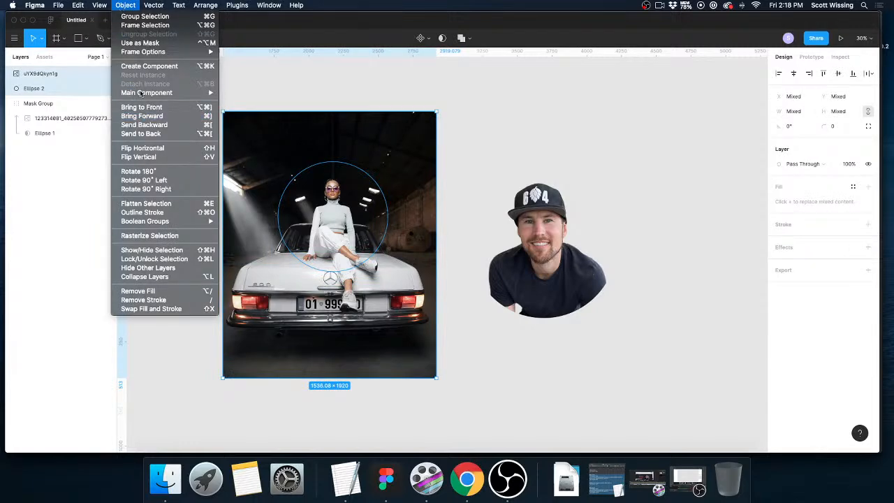
pyautogui.click(220, 169)
pyautogui.press('ctrl+super+m')
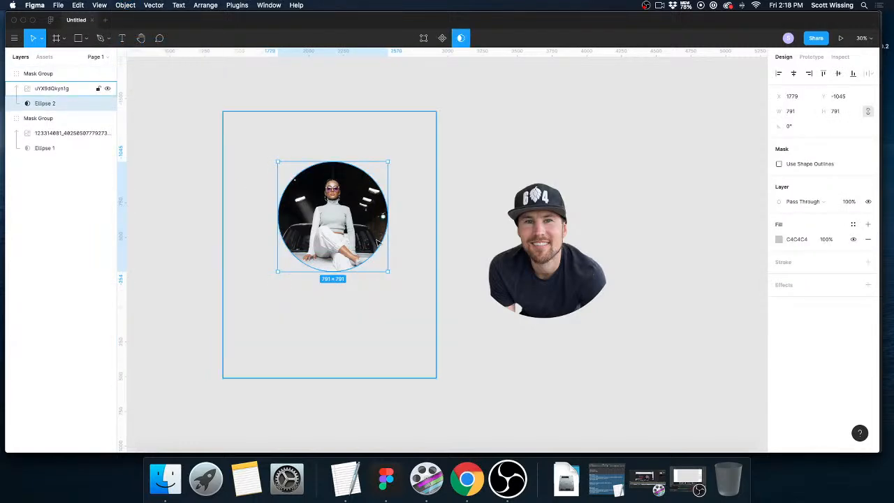
pyautogui.click(643, 216)
# Move the masked Unsplash photo closer to the portrait and enlarge it to about 1018 × 1018.
pyautogui.moveTo(347, 225); pyautogui.dragTo(397, 257)
pyautogui.moveTo(438, 304); pyautogui.dragTo(412, 281)
pyautogui.click(536, 358)
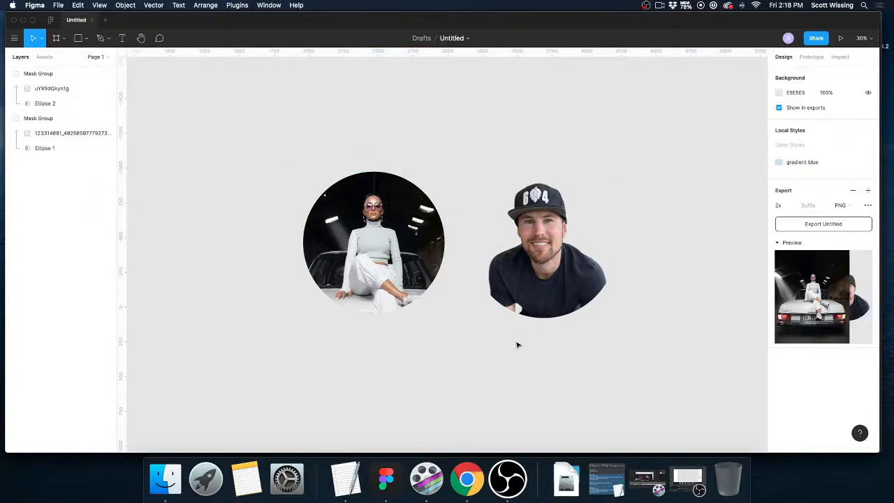
pyautogui.click(391, 247)
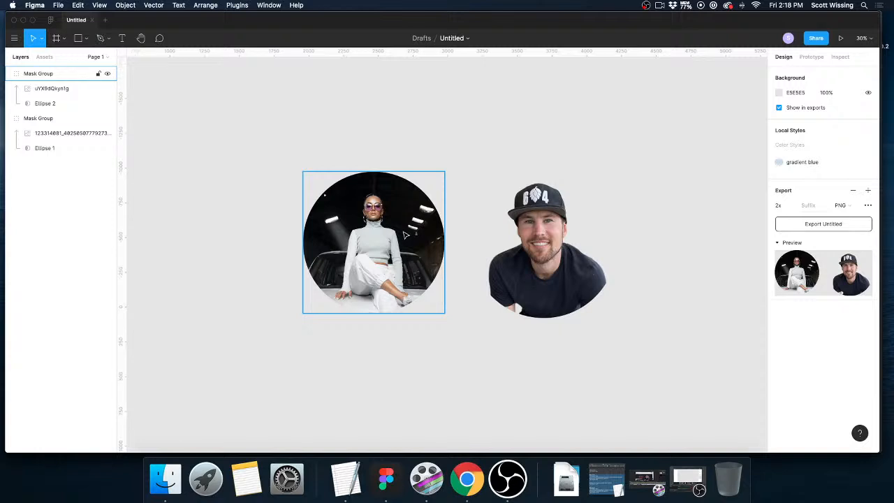
pyautogui.click(252, 186)
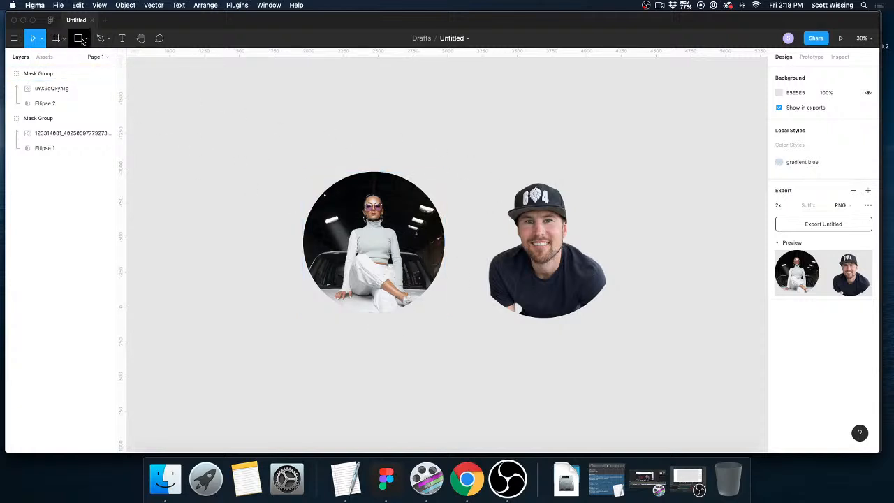
pyautogui.click(82, 39)
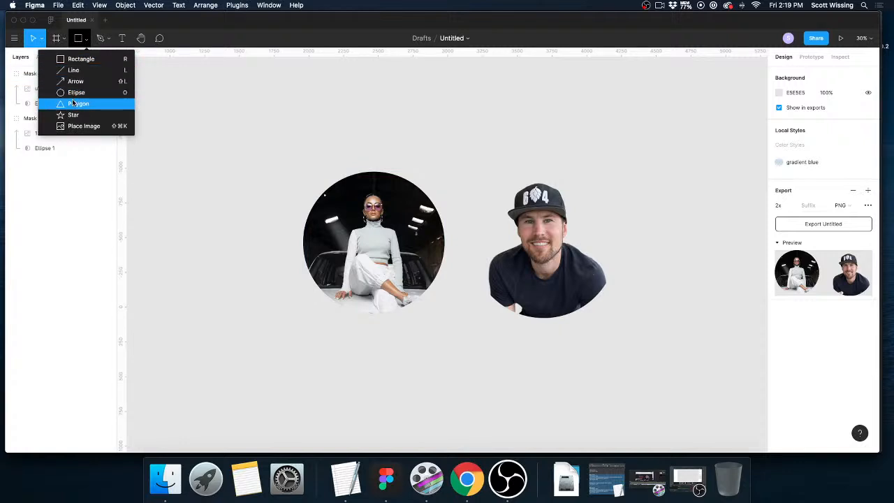
pyautogui.click(273, 131)
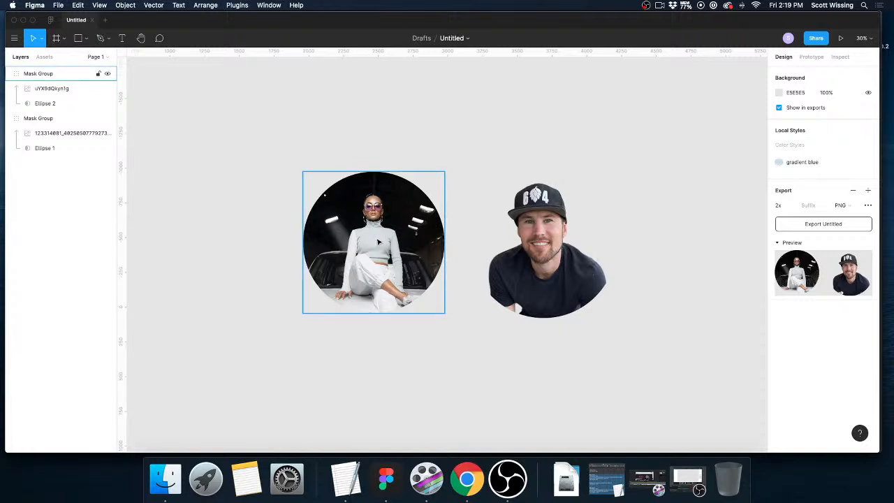
# Scale the masked Unsplash photo down to about 570 × 570 and reposition it beside the masked portrait.
pyautogui.moveTo(334, 194); pyautogui.dragTo(291, 149)
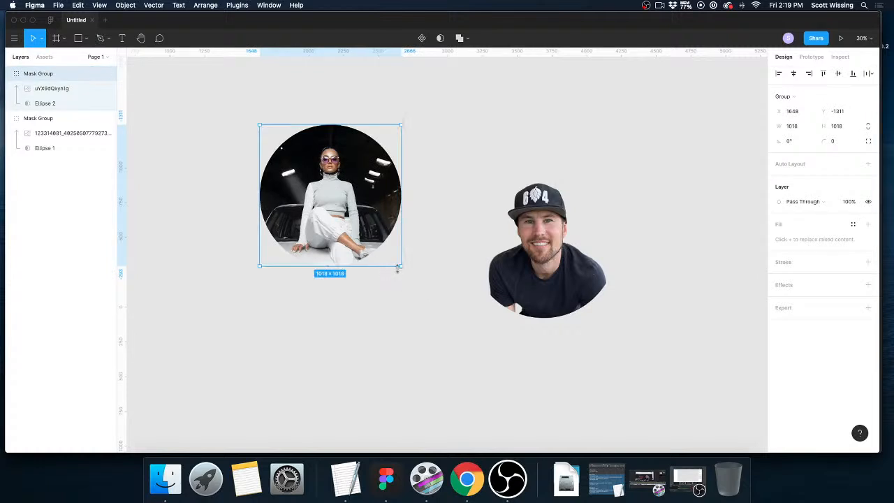
pyautogui.moveTo(399, 267); pyautogui.dragTo(333, 204)
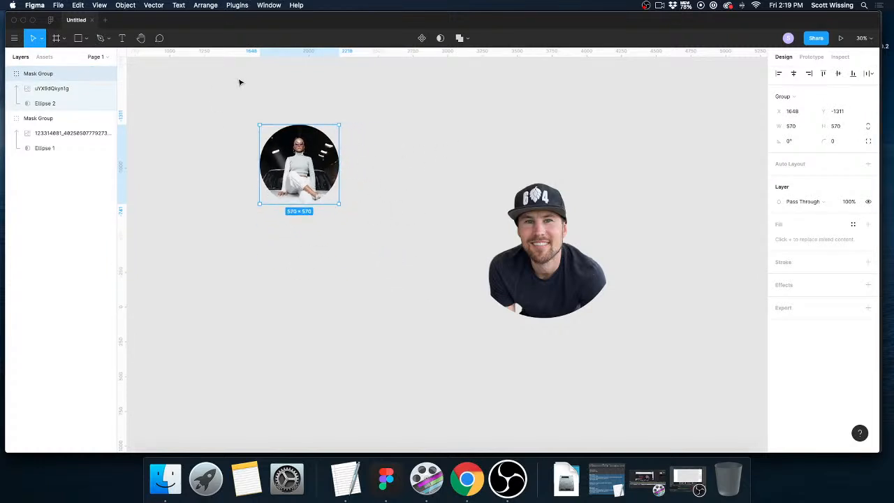
pyautogui.moveTo(279, 202); pyautogui.dragTo(378, 227)
# Delete both masked image groups from the canvas.
pyautogui.moveTo(352, 147); pyautogui.dragTo(546, 302)
pyautogui.press('Delete')
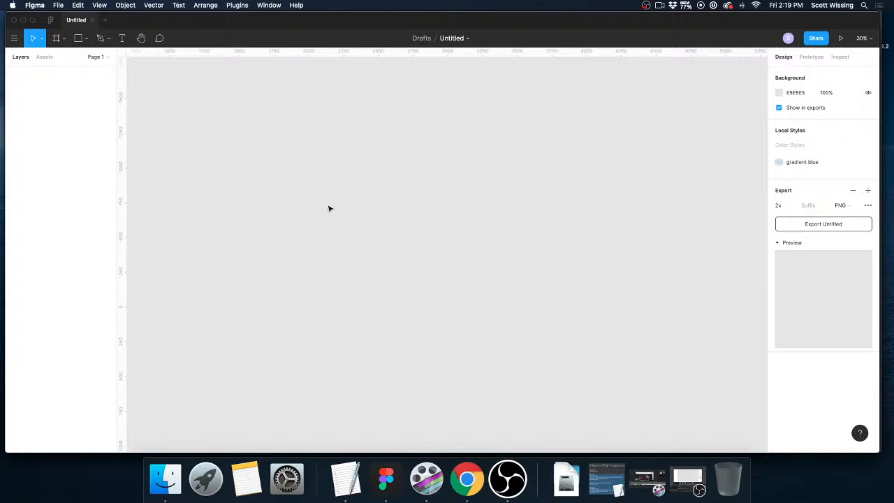
# Place the portrait image from the Downloads folder at its original 1000 × 1000 size at about X 2660, Y -858.
pyautogui.press('super+shift+k')
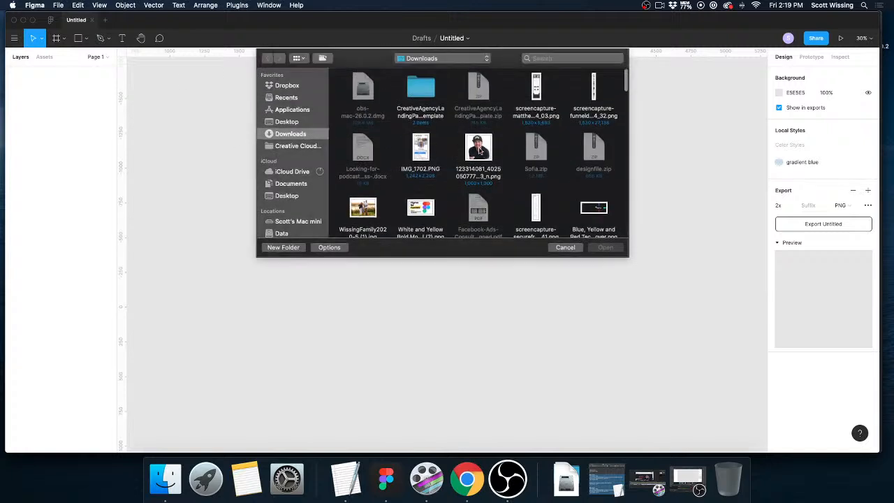
pyautogui.doubleClick(480, 151)
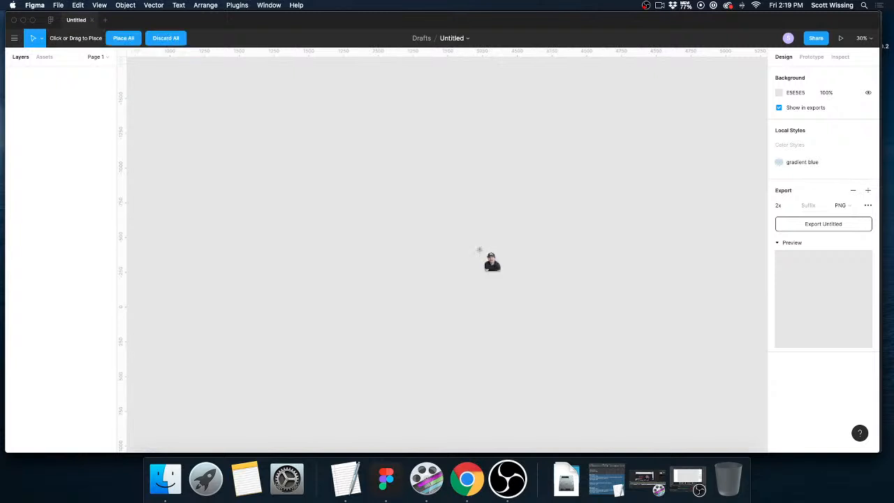
pyautogui.click(495, 250)
pyautogui.moveTo(498, 257); pyautogui.dragTo(471, 263)
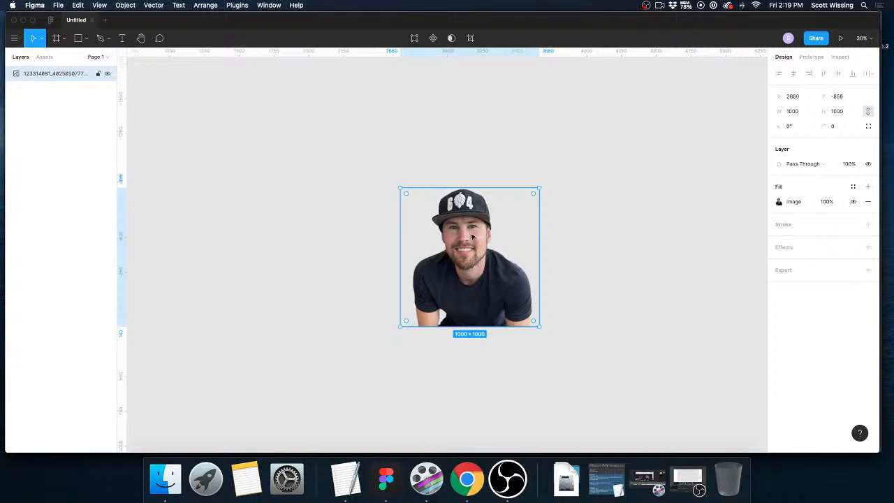
# Move the portrait to about X 2774, Y -848 and duplicate it directly alongside at X 3774.
pyautogui.hscroll(-1, 468, 232)
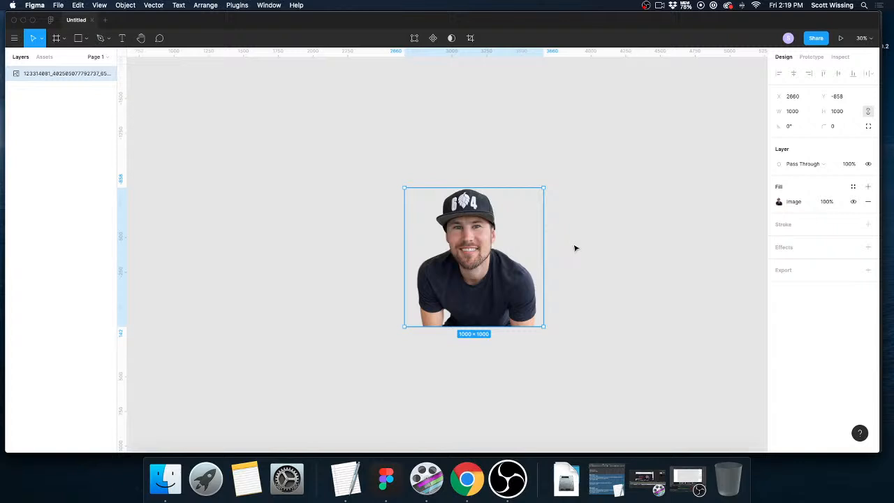
pyautogui.moveTo(491, 267); pyautogui.dragTo(507, 267)
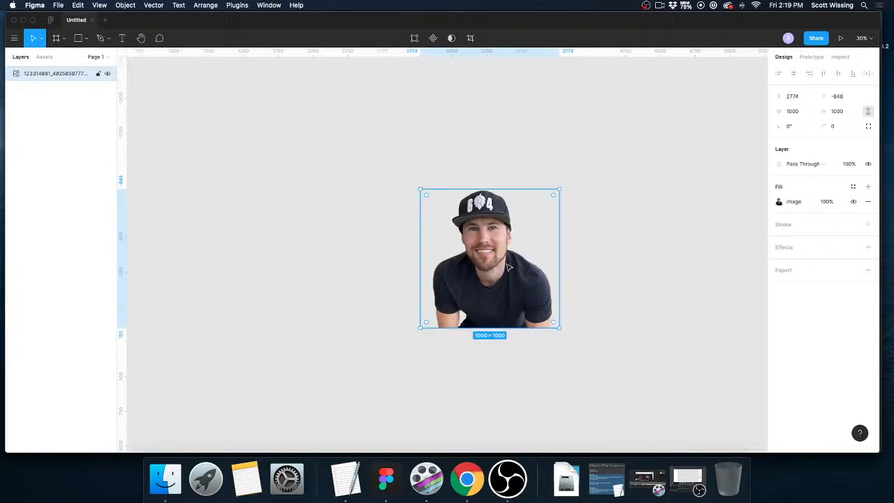
pyautogui.moveTo(500, 267); pyautogui.dragTo(638, 268)
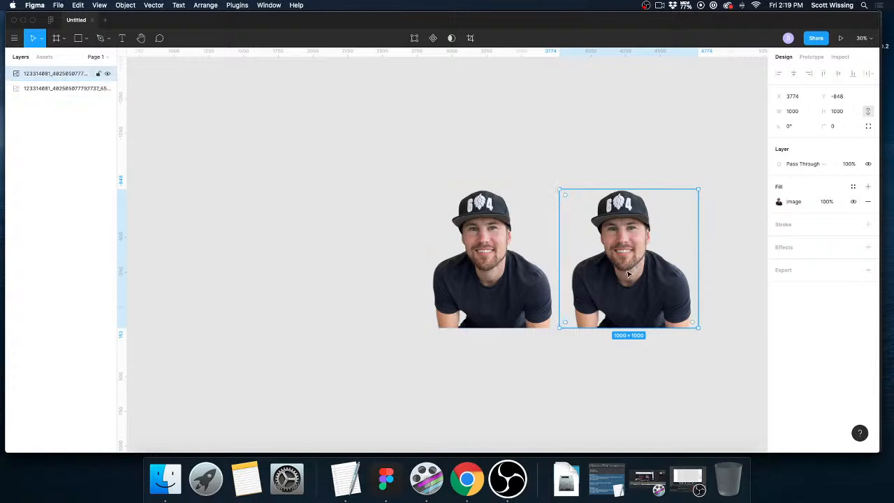
# Draw a circle about 878 × 878 and position it over the original portrait's face and torso.
pyautogui.press('o')
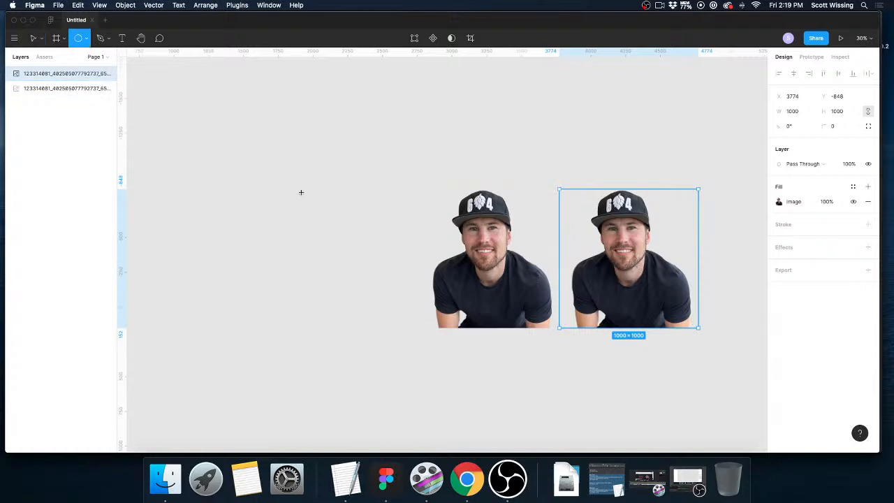
pyautogui.moveTo(301, 188); pyautogui.dragTo(421, 275)
pyautogui.moveTo(391, 248); pyautogui.dragTo(512, 262)
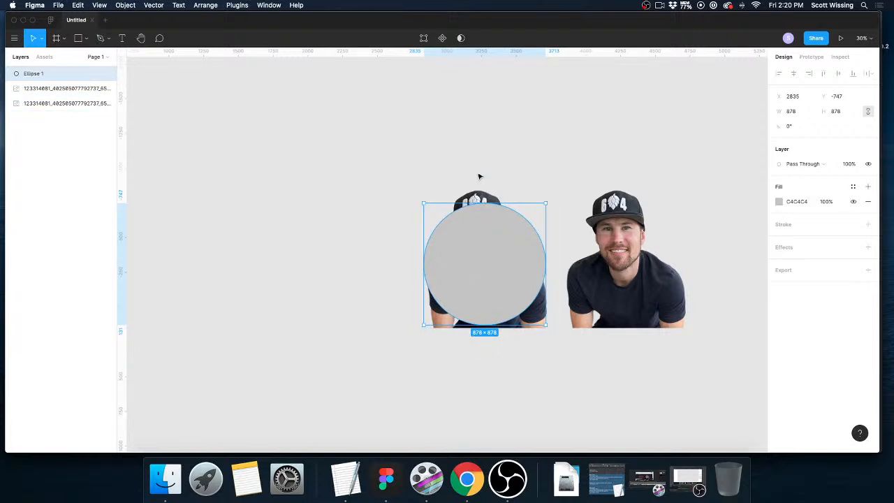
# Resize the circle over the original portrait to about 861 × 861 and duplicate it alongside at about X 1716, Y -730.
pyautogui.moveTo(544, 203); pyautogui.dragTo(542, 205)
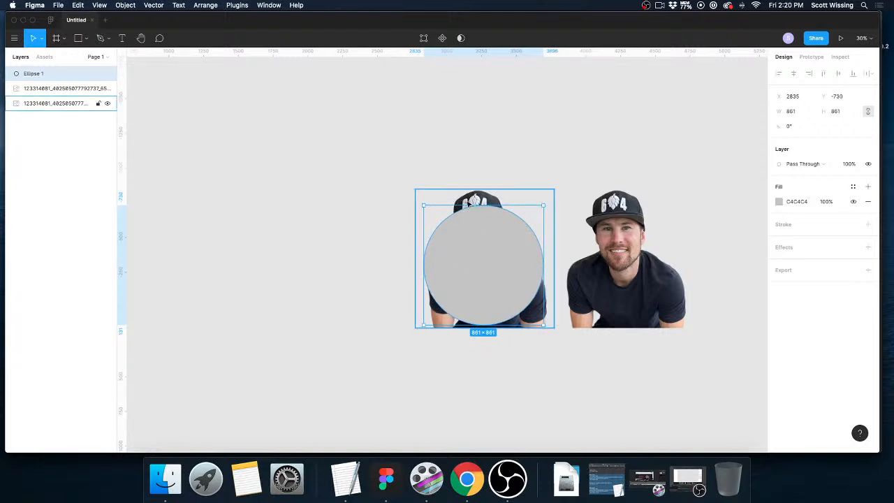
pyautogui.click(482, 354)
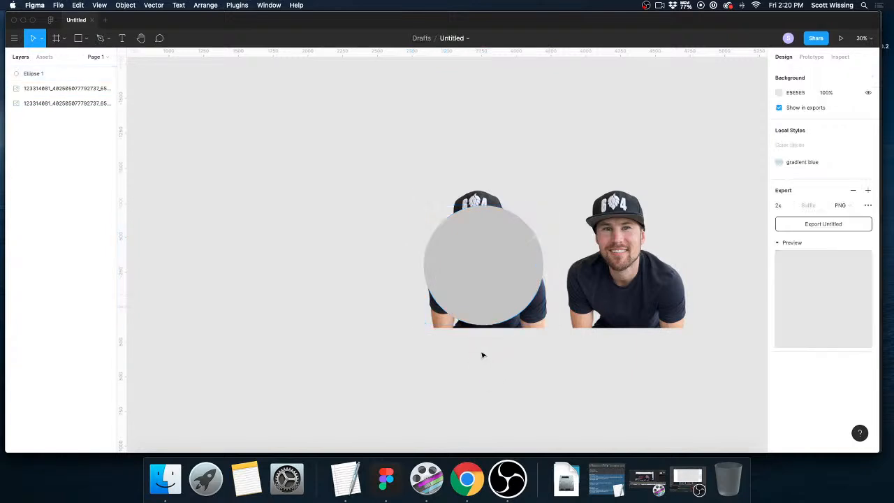
pyautogui.click(485, 267)
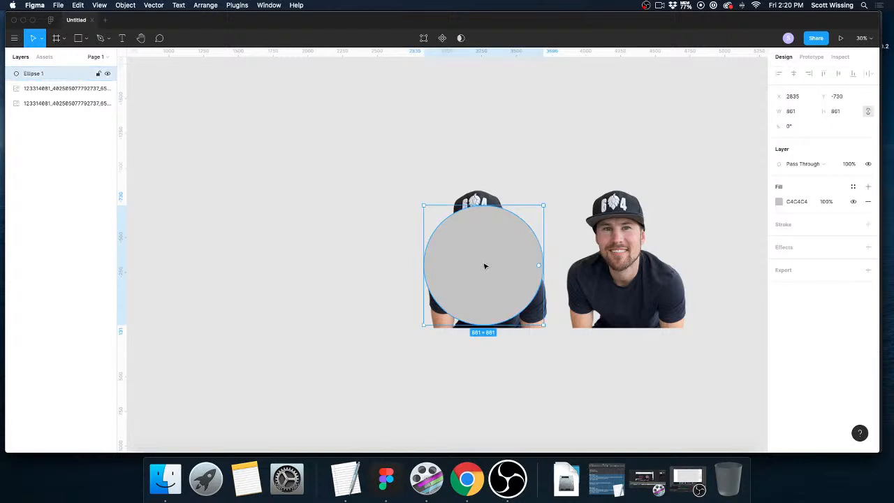
pyautogui.moveTo(485, 266); pyautogui.dragTo(331, 260)
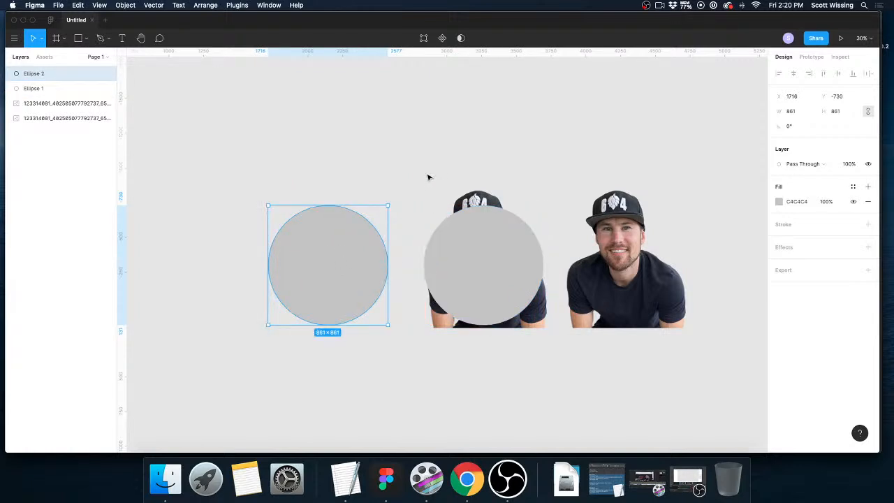
pyautogui.moveTo(428, 173); pyautogui.dragTo(433, 128)
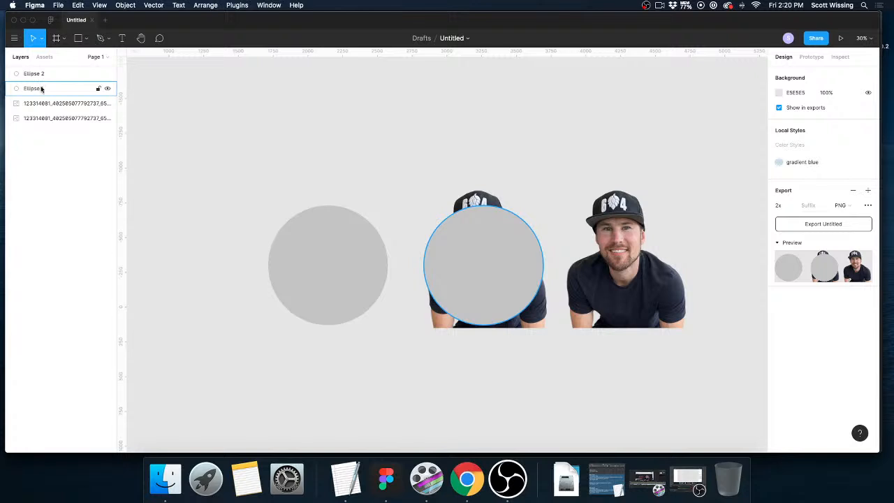
# Move the circle over the portrait beneath both image layers and use it as a mask for that portrait.
pyautogui.moveTo(36, 89); pyautogui.dragTo(34, 129)
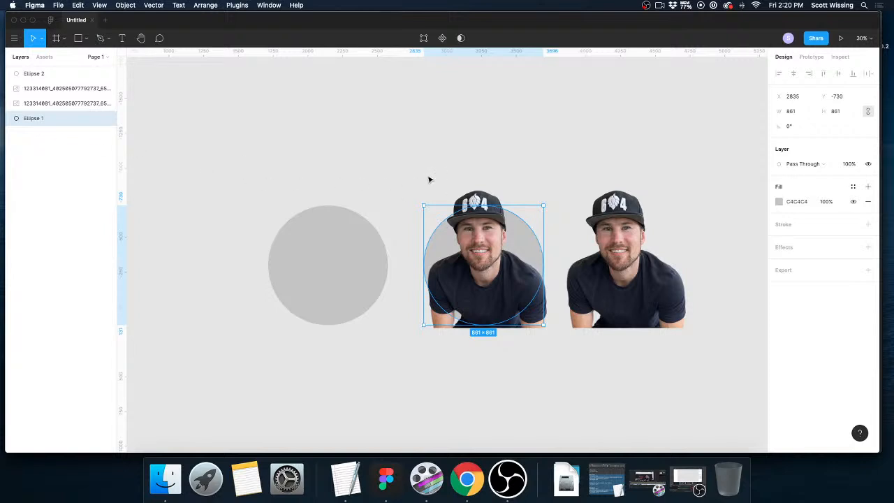
pyautogui.moveTo(425, 175); pyautogui.dragTo(503, 277)
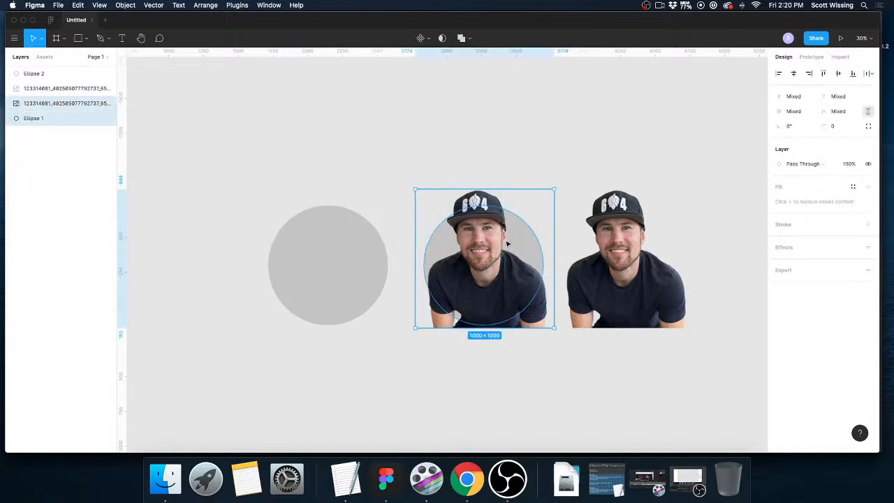
pyautogui.click(131, 4)
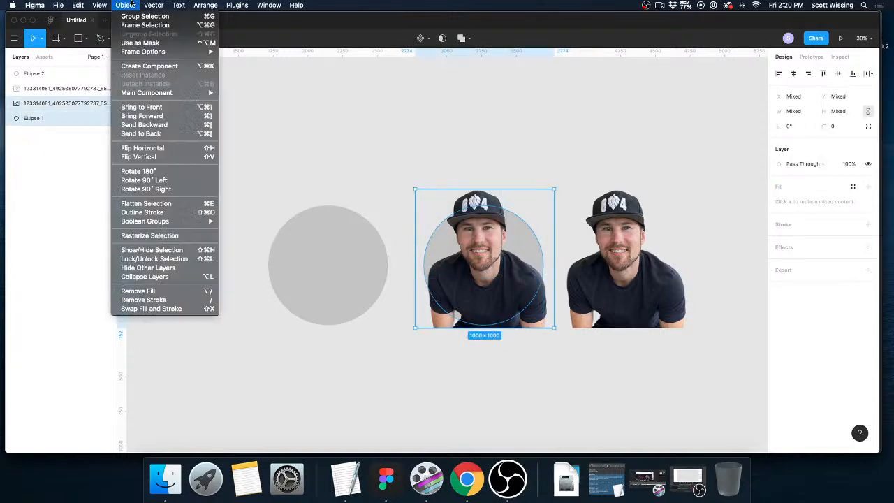
pyautogui.click(146, 44)
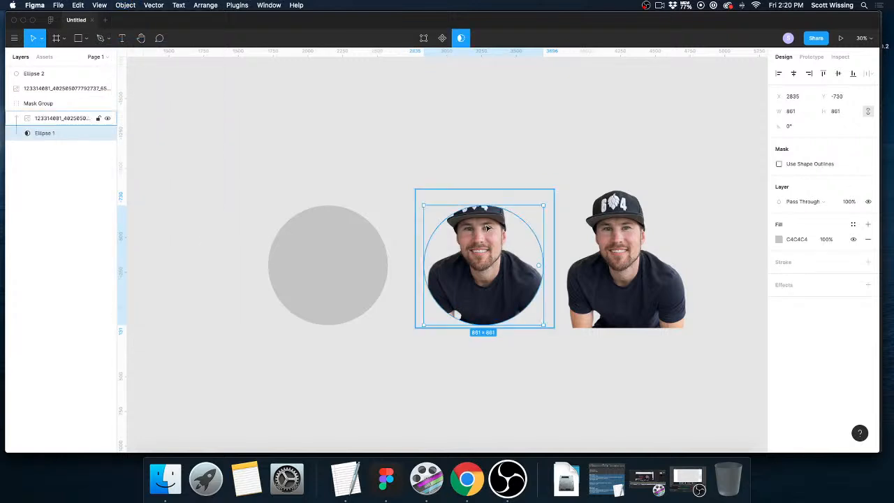
# Change the duplicate circle's solid fill to the muted blue-purple 575AA3.
pyautogui.click(374, 251)
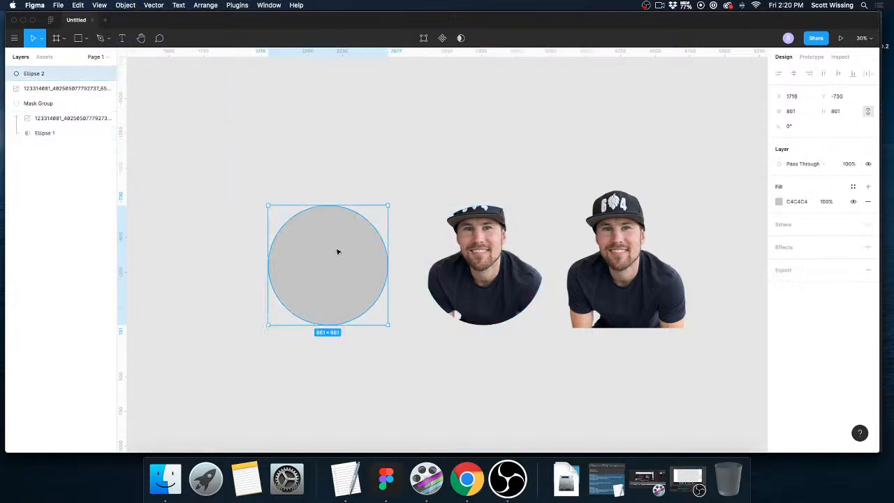
pyautogui.click(779, 202)
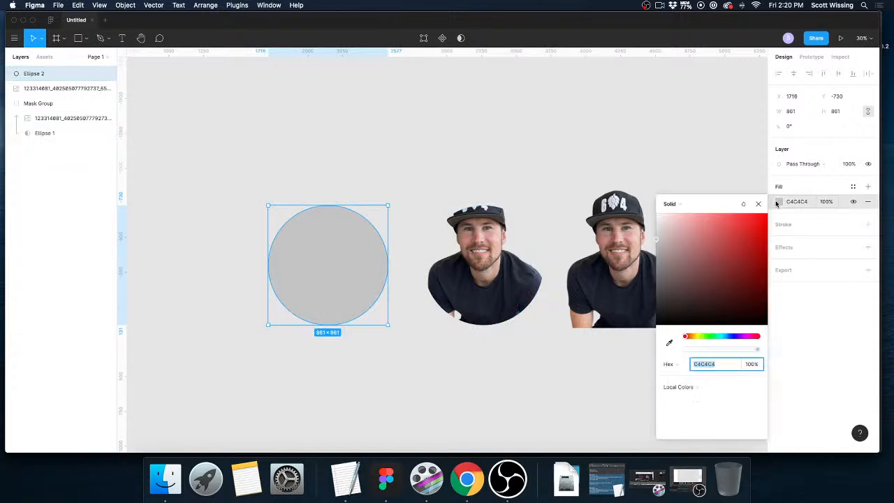
pyautogui.click(733, 337)
pyautogui.moveTo(704, 269); pyautogui.dragTo(707, 253)
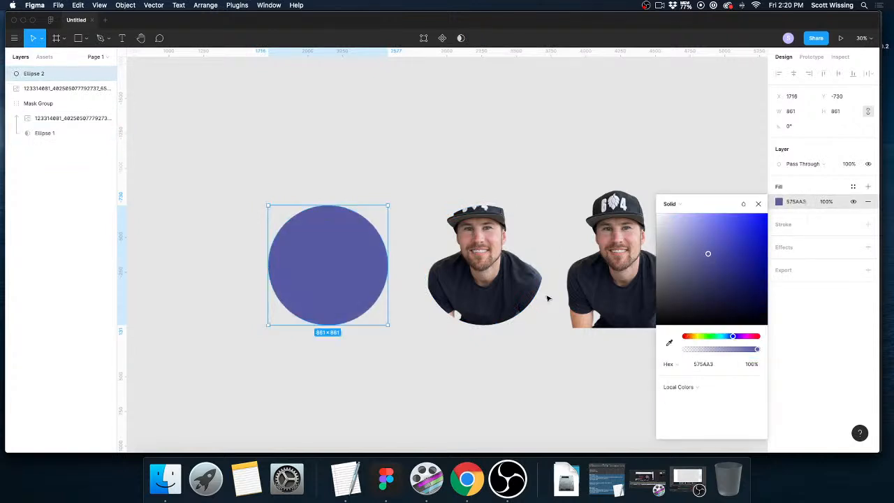
pyautogui.click(758, 203)
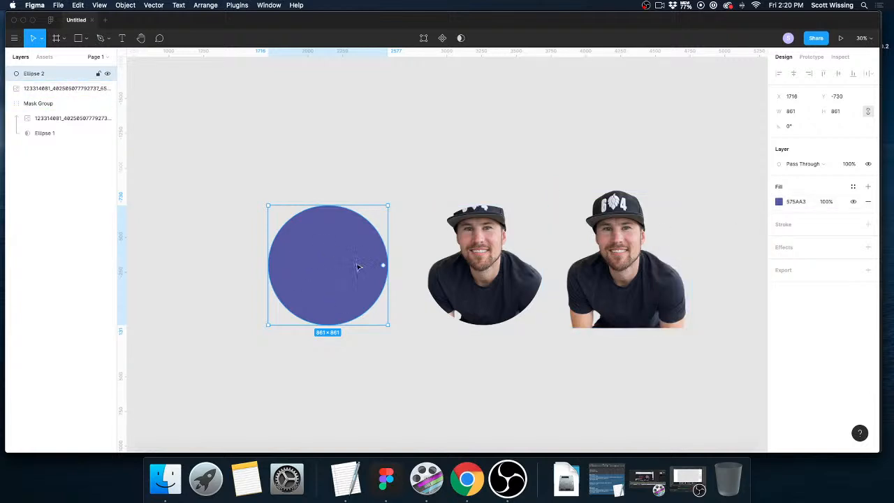
# Send the purple circle beneath the mask group and align it behind the masked portrait at X 2835, Y -730.
pyautogui.moveTo(54, 75); pyautogui.dragTo(49, 92)
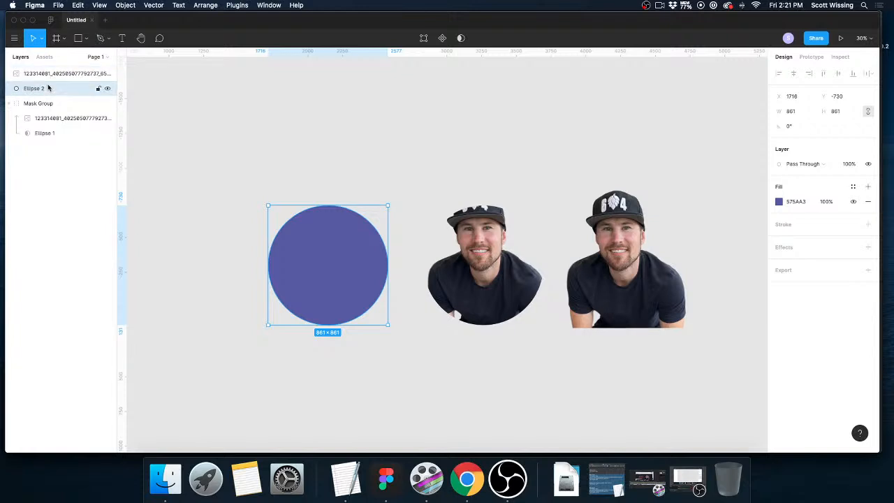
pyautogui.moveTo(349, 272); pyautogui.dragTo(373, 273)
pyautogui.moveTo(51, 88); pyautogui.dragTo(50, 123)
pyautogui.press('super+z')
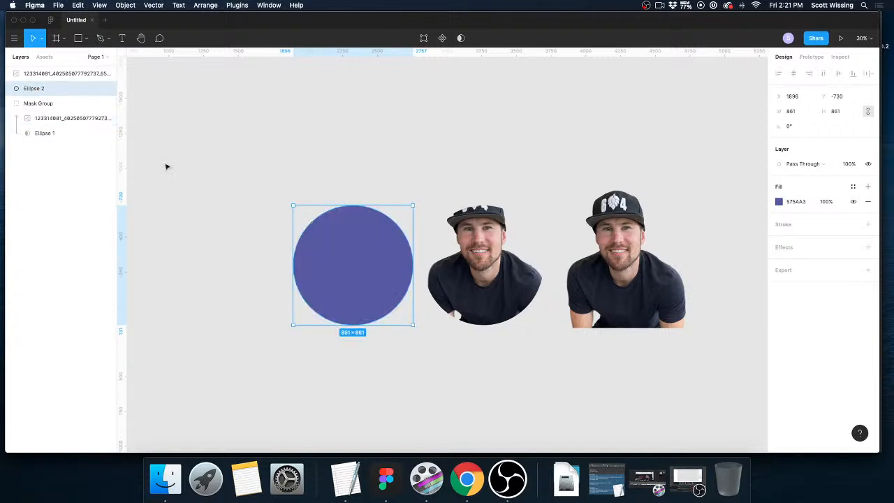
pyautogui.moveTo(53, 88); pyautogui.dragTo(51, 144)
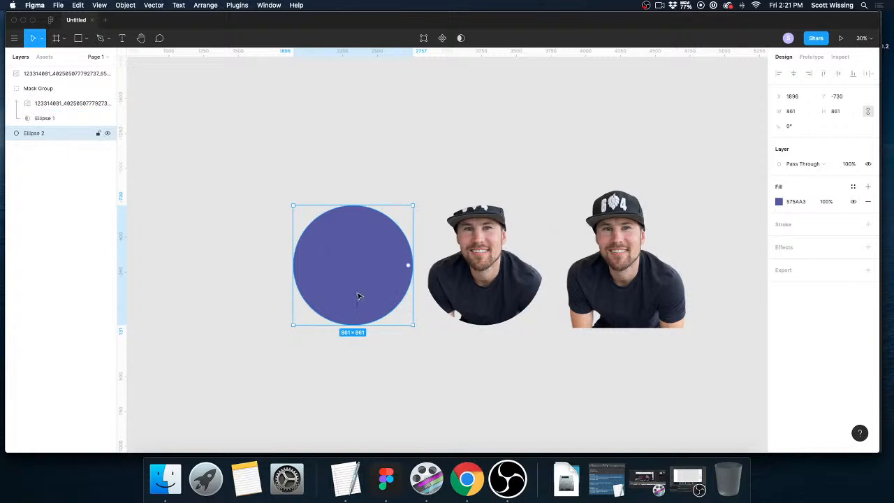
pyautogui.moveTo(341, 287); pyautogui.dragTo(470, 294)
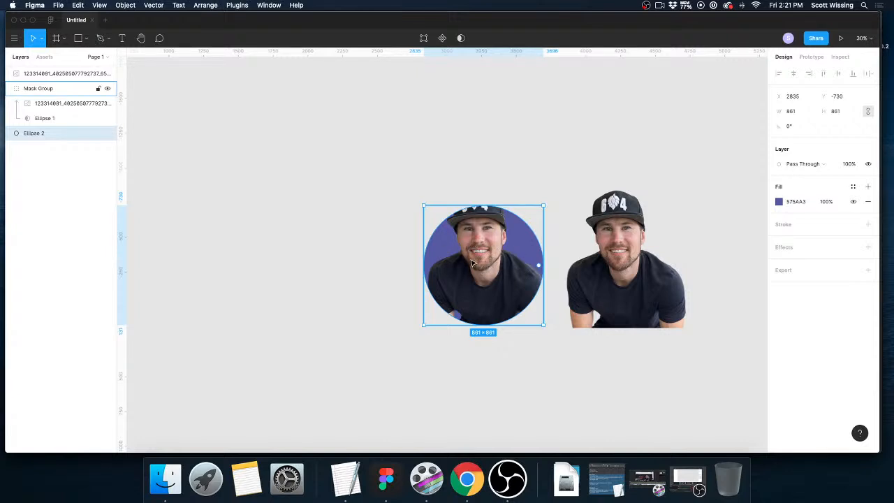
# Set the unmasked portrait's image fill to Crop and trim its lower part, leaving about 1000 × 486 with the cap and upper face.
pyautogui.click(633, 252)
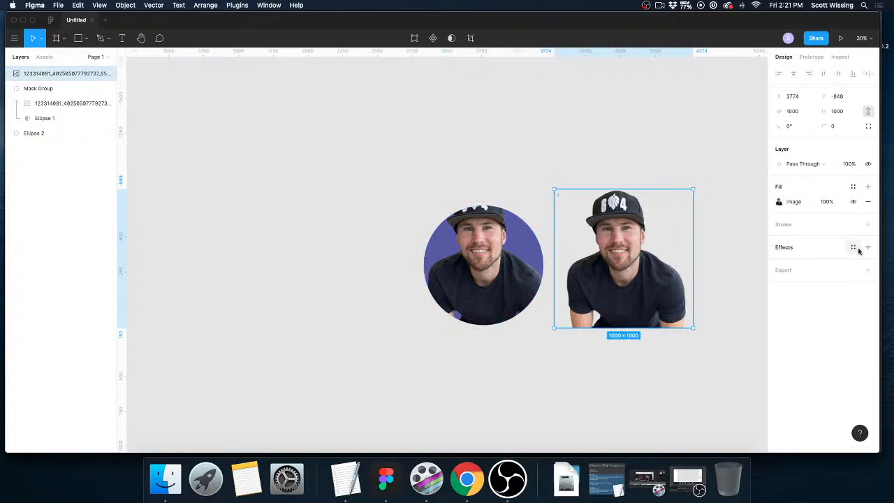
pyautogui.click(779, 202)
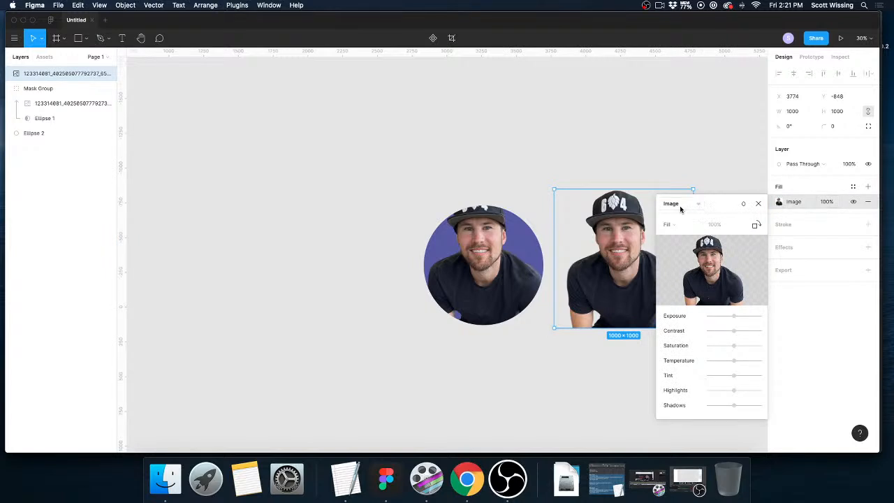
pyautogui.click(695, 225)
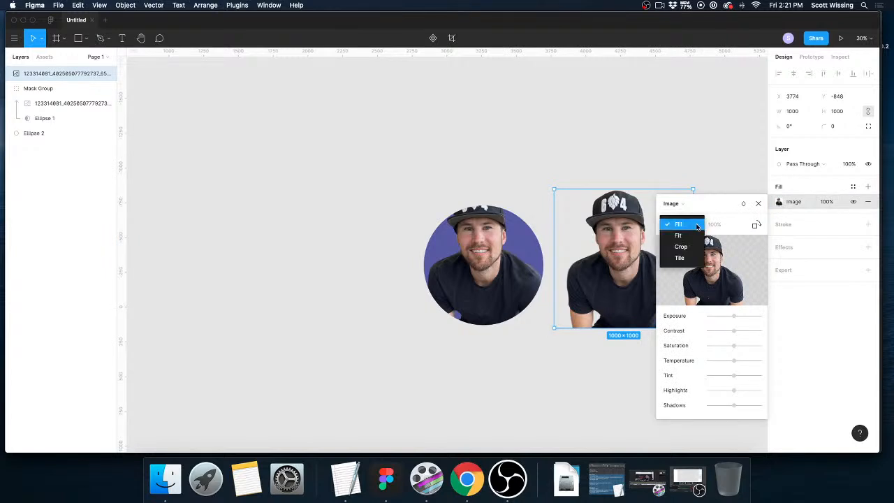
pyautogui.click(684, 249)
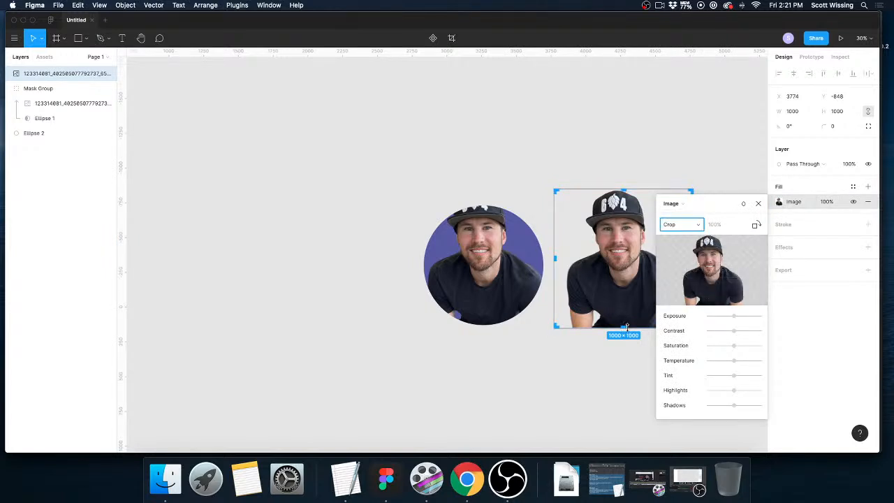
pyautogui.click(758, 206)
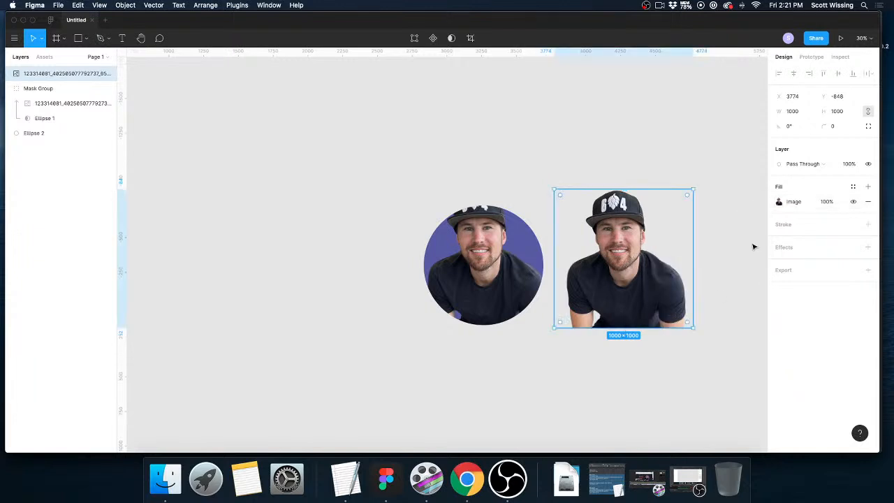
pyautogui.click(780, 203)
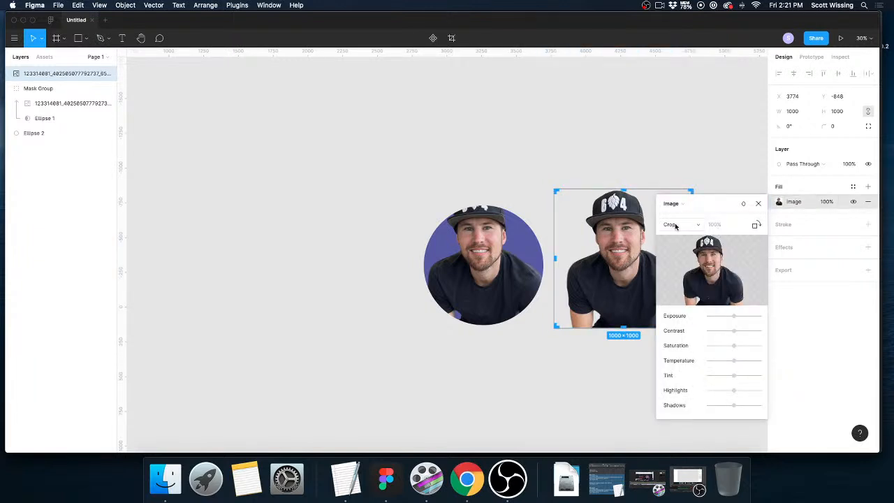
pyautogui.moveTo(624, 326); pyautogui.dragTo(625, 257)
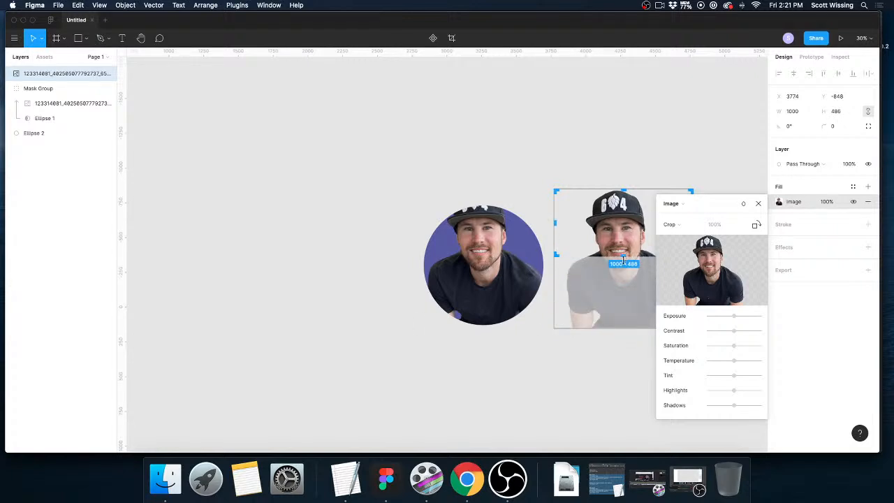
pyautogui.press('Return')
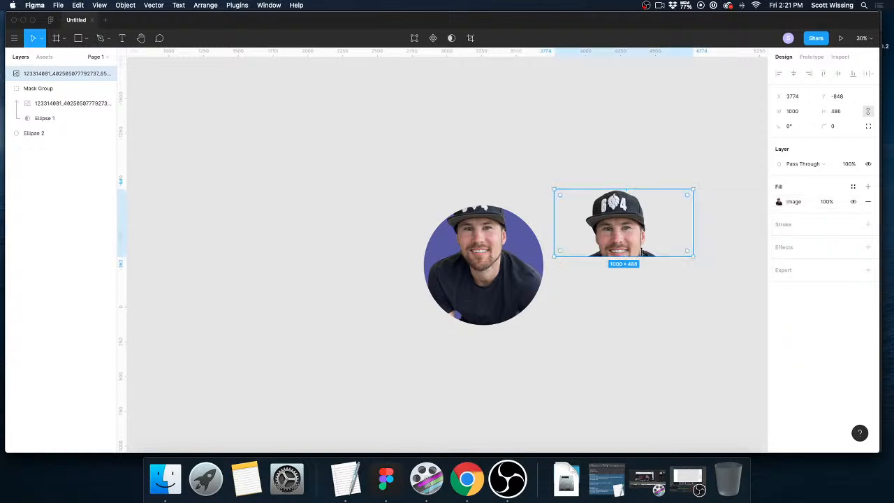
# Position the cropped head over the masked portrait at about X 2775, Y -848 so the face lines up and the cap overlaps the circle.
pyautogui.moveTo(634, 244); pyautogui.dragTo(492, 242)
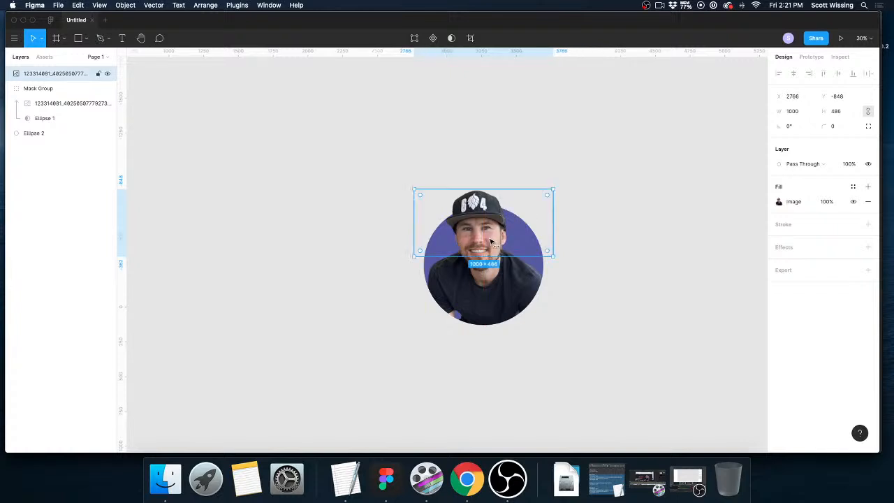
pyautogui.click(659, 250)
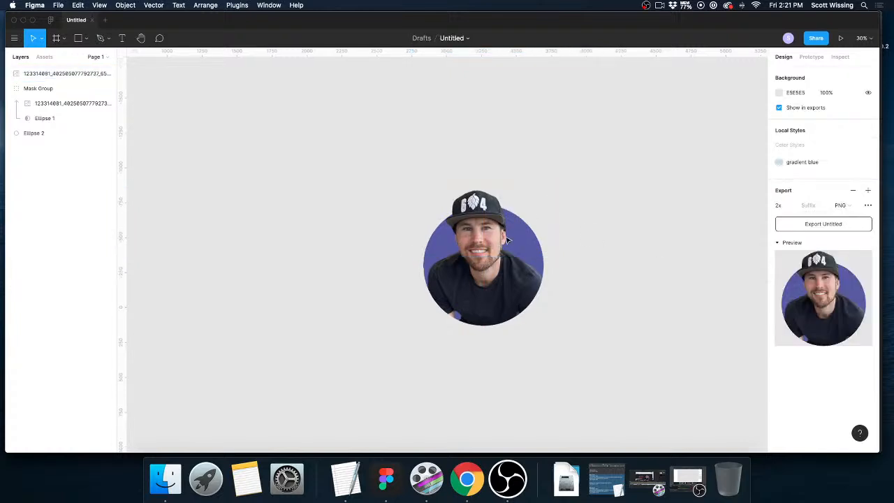
pyautogui.scroll(5, 508, 240)
pyautogui.click(443, 208)
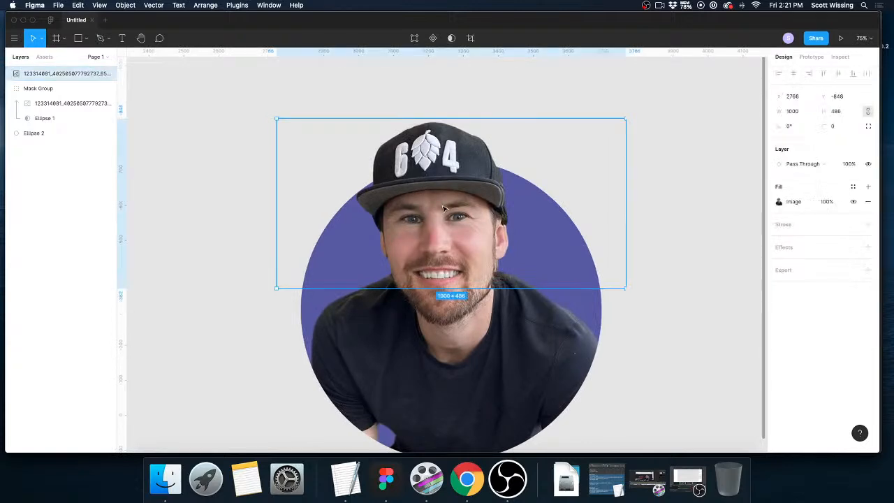
pyautogui.moveTo(444, 207); pyautogui.dragTo(448, 207)
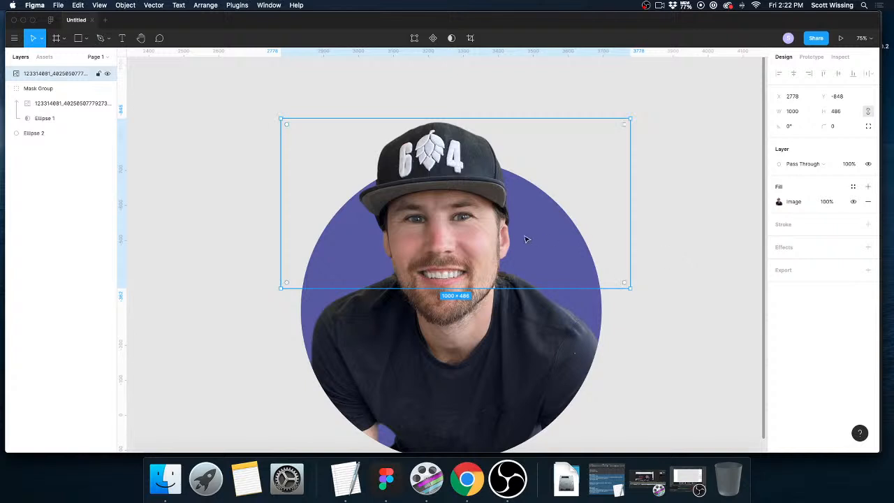
pyautogui.moveTo(469, 230); pyautogui.dragTo(470, 231)
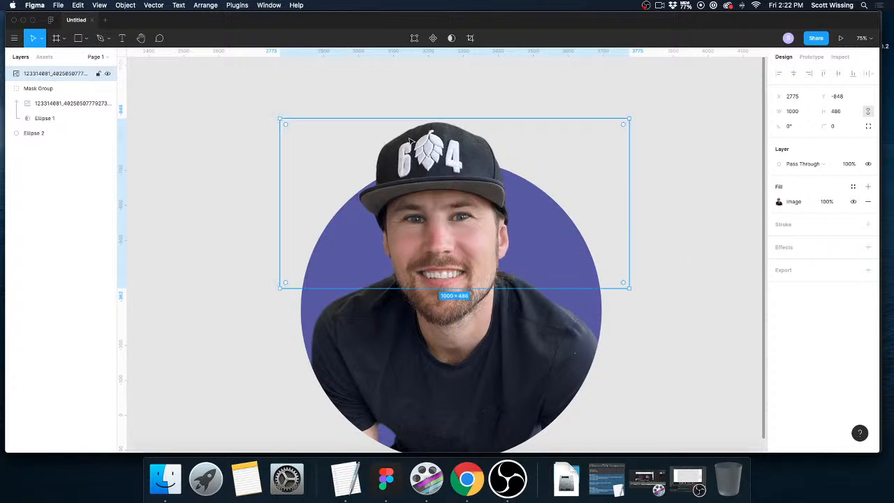
# Group the cropped head, the mask group and the purple circle together.
pyautogui.scroll(-5, 486, 196)
pyautogui.moveTo(368, 140); pyautogui.dragTo(540, 296)
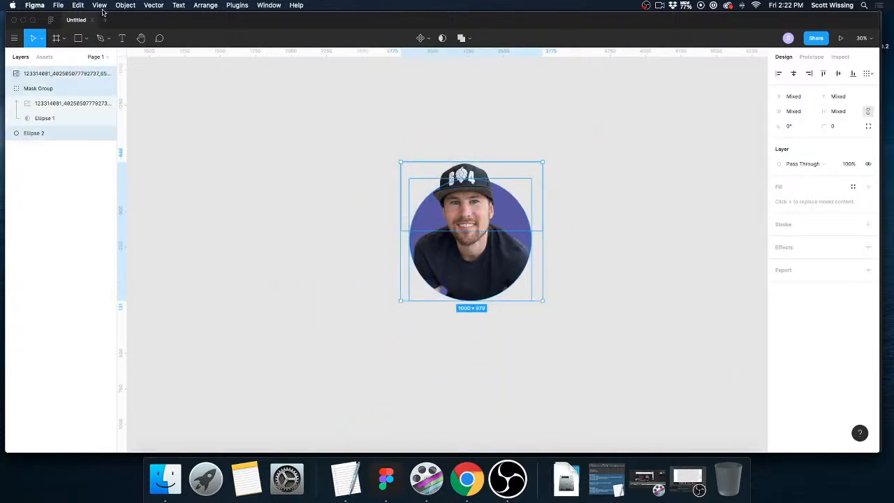
pyautogui.click(125, 6)
pyautogui.click(129, 17)
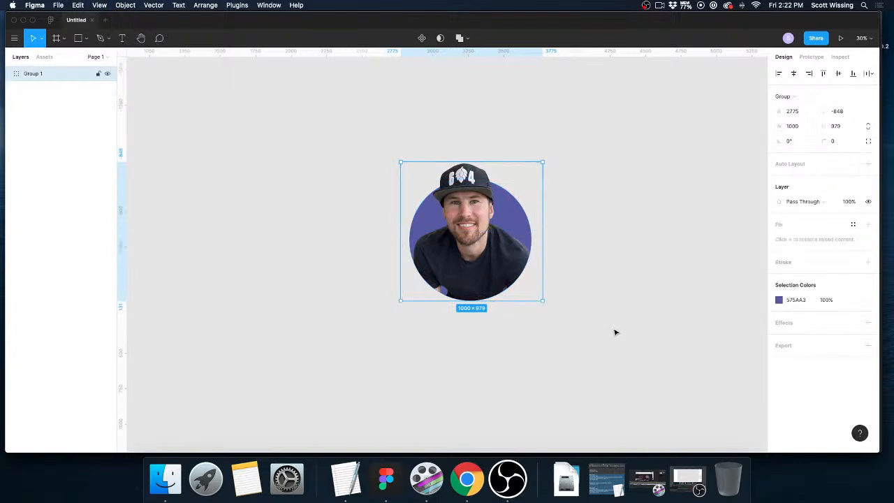
# Move the grouped portrait to about X 2565, Y -894 on the canvas.
pyautogui.hotkey('shift', 'Left')
pyautogui.hotkey('shift', 'Left')
pyautogui.hotkey('shift', 'Left')
pyautogui.hotkey('shift', 'Left')
pyautogui.hotkey('shift', 'Left')
pyautogui.moveTo(345, 233); pyautogui.dragTo(406, 203)
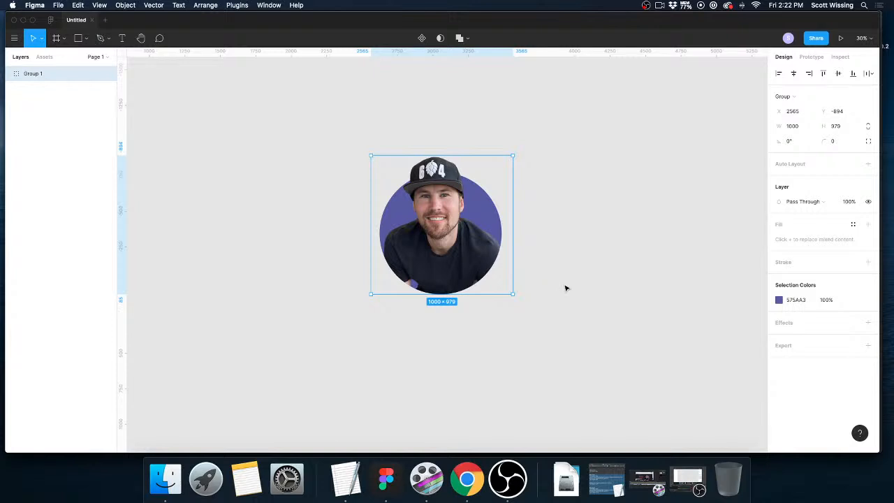
pyautogui.hscroll(1, 566, 288)
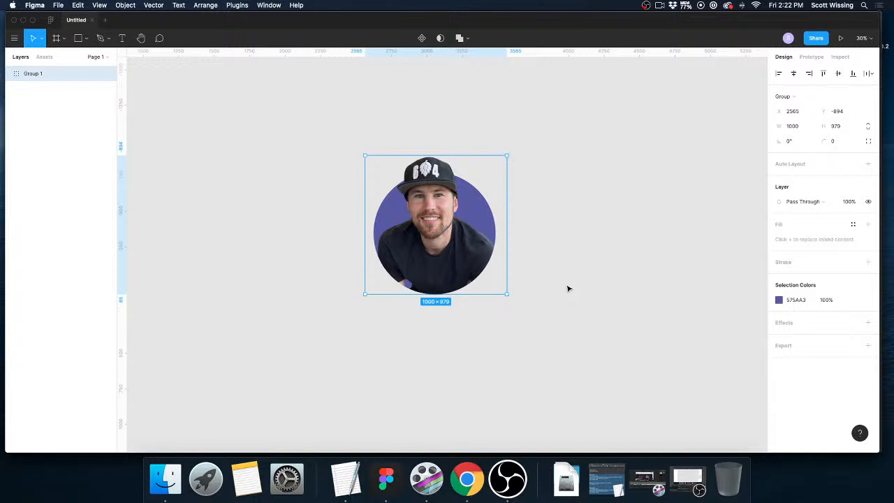
pyautogui.hscroll(1, 564, 279)
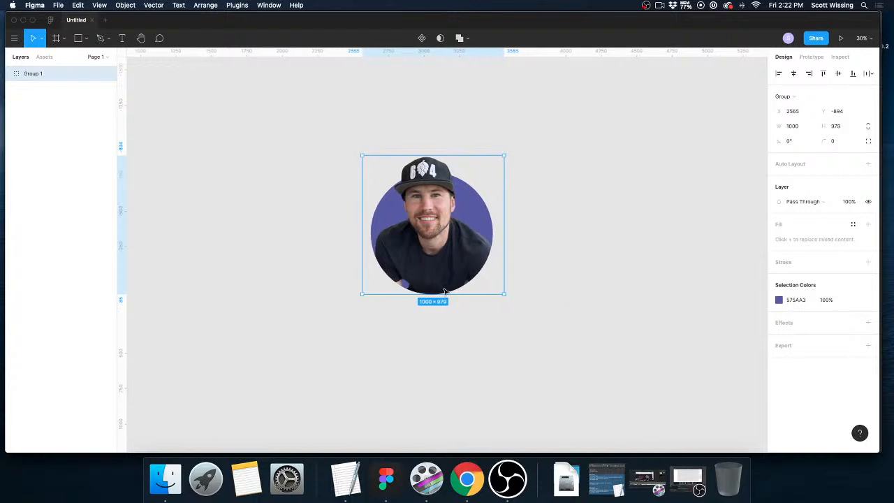
# Add a drop shadow effect to the purple circle inside the portrait group and open the effect's settings.
pyautogui.click(319, 315)
pyautogui.click(489, 217)
pyautogui.hscroll(1, 488, 217)
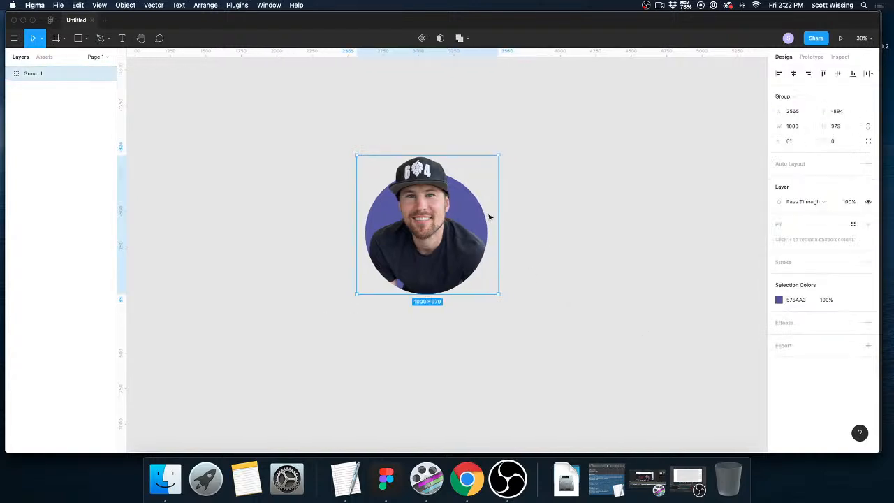
pyautogui.click(10, 74)
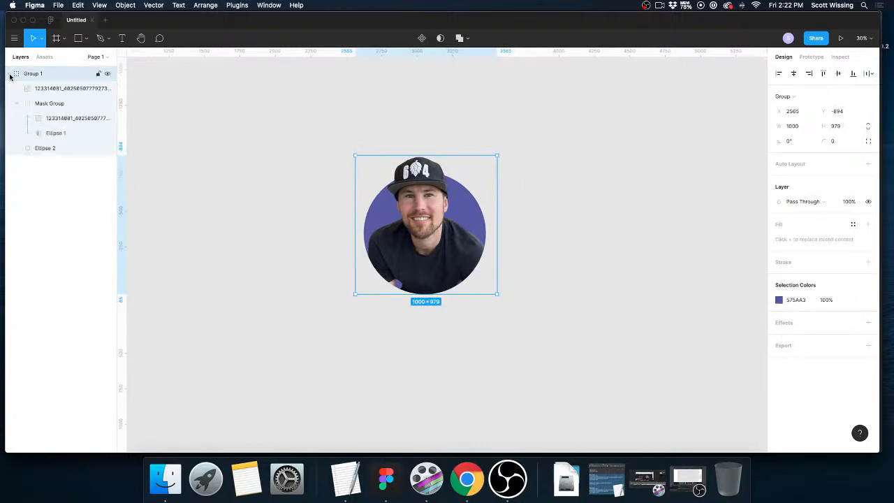
pyautogui.click(38, 148)
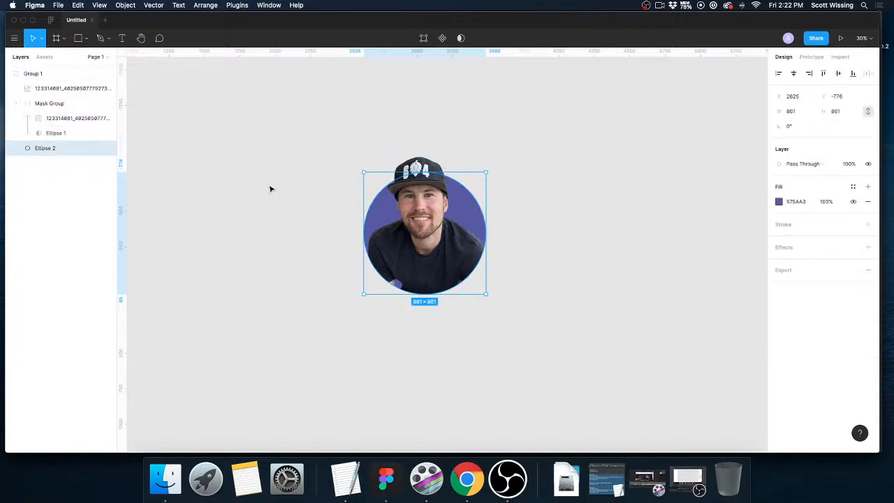
pyautogui.click(867, 247)
pyautogui.click(817, 264)
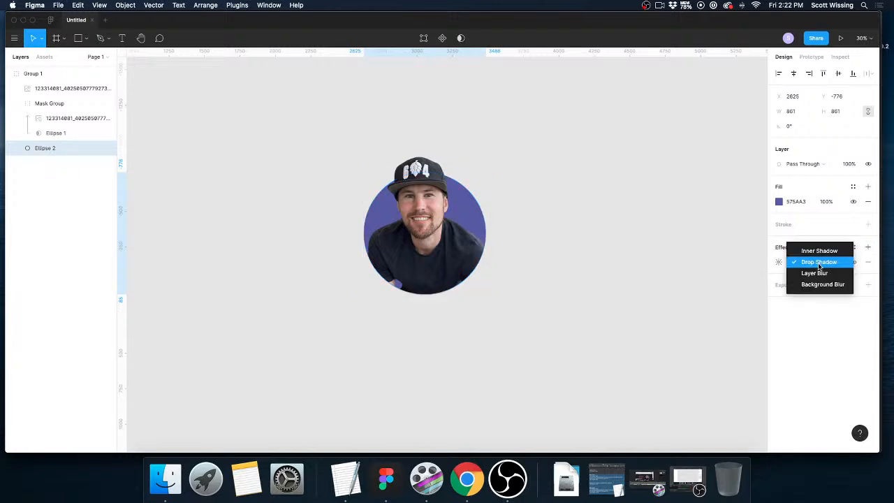
pyautogui.click(810, 263)
pyautogui.click(778, 262)
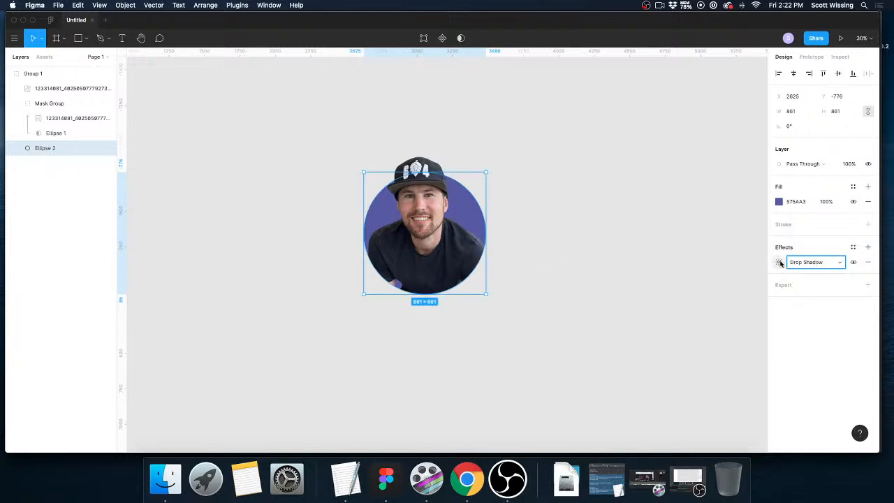
# Set the circle's drop shadow to X 10, Y 10 and blur 40, and open its shadow colour.
pyautogui.write('10')
pyautogui.press('Tab')
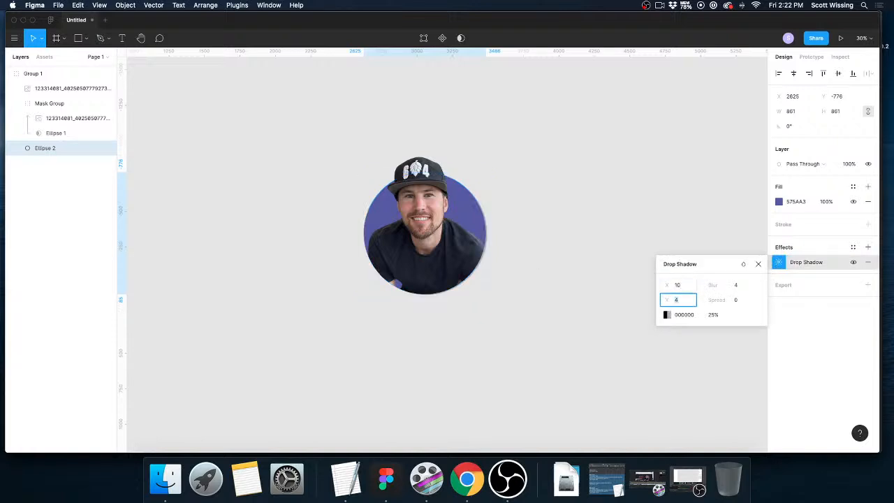
pyautogui.press('Tab')
pyautogui.write('4')
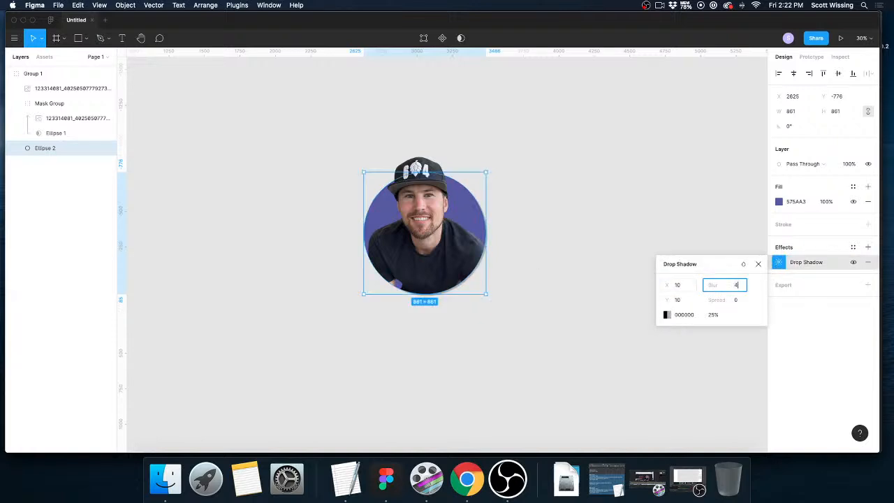
pyautogui.press('Return')
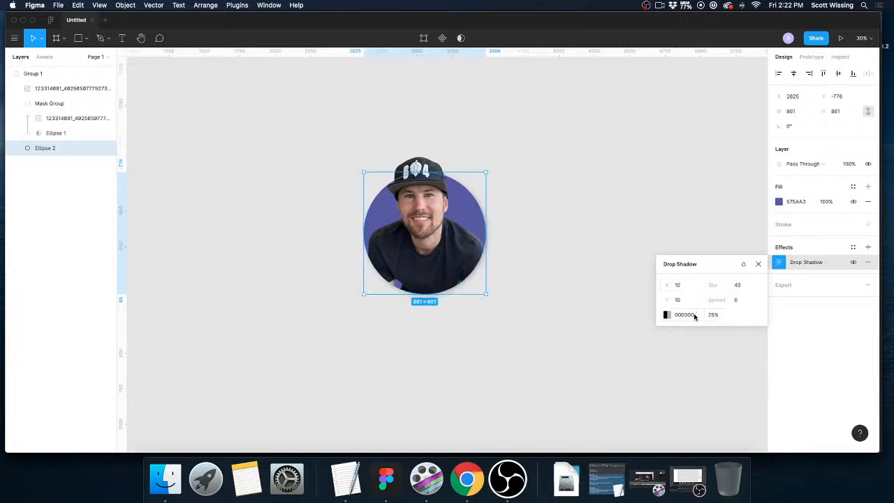
pyautogui.scroll(1, 480, 246)
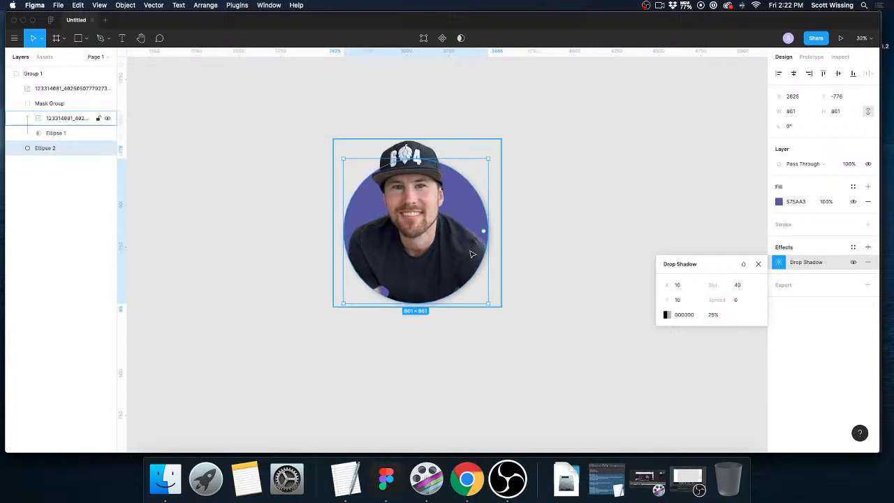
pyautogui.click(667, 315)
pyautogui.scroll(1, 661, 329)
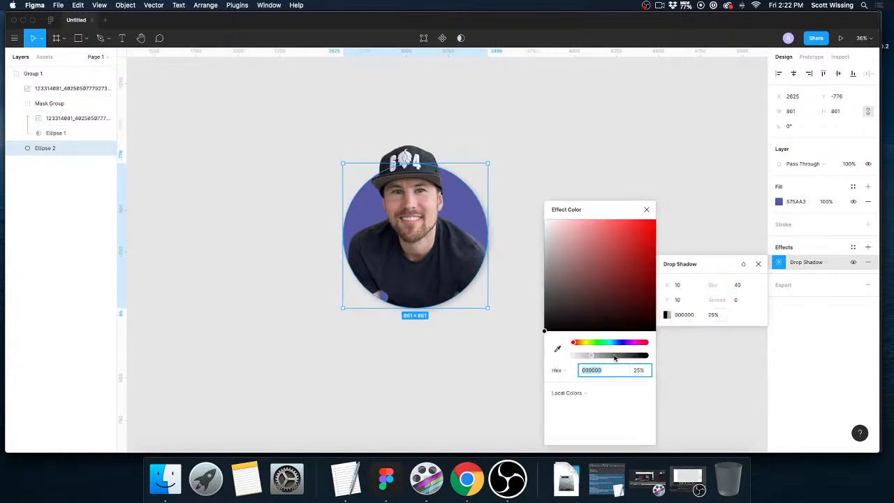
pyautogui.click(500, 366)
# Move the portrait group to about X 2777, Y -811 on the canvas.
pyautogui.scroll(5, 546, 296)
pyautogui.click(426, 233)
pyautogui.moveTo(474, 247); pyautogui.dragTo(512, 265)
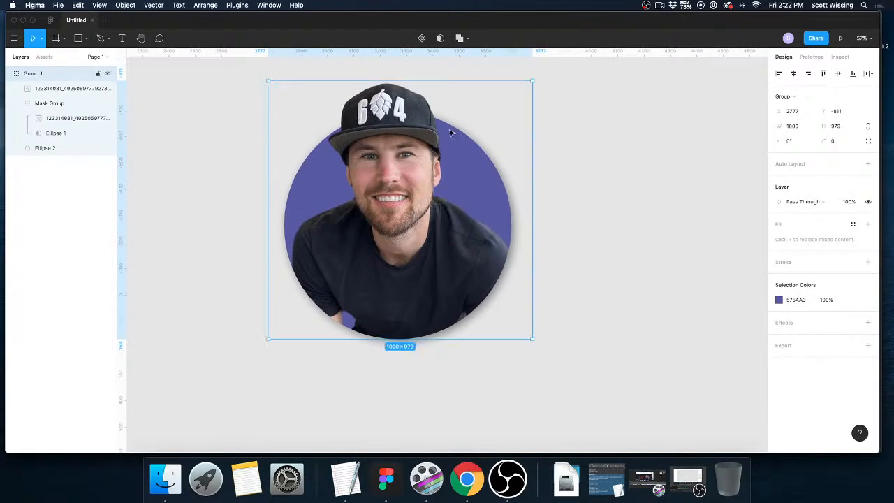
pyautogui.scroll(-1, 505, 281)
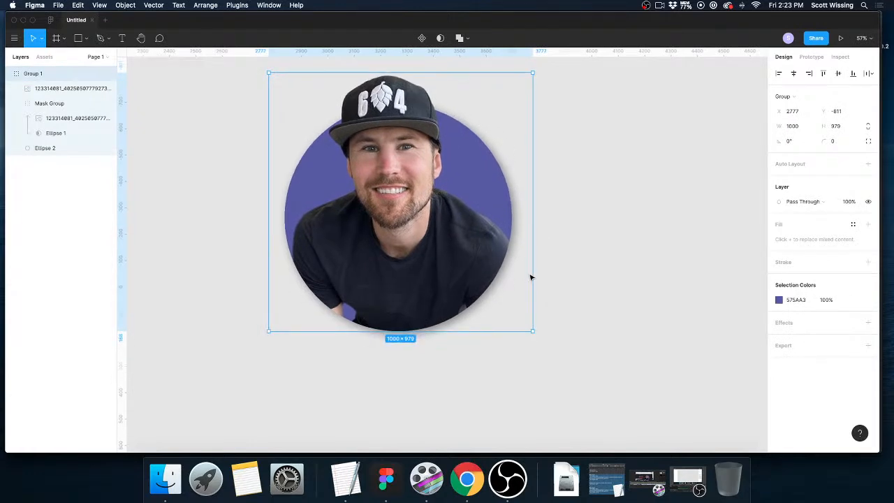
pyautogui.click(585, 246)
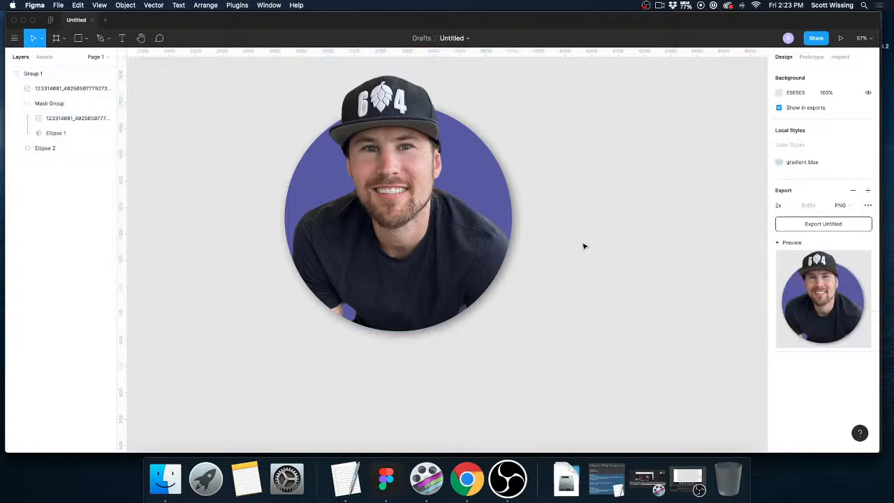
pyautogui.scroll(1, 584, 246)
pyautogui.hscroll(-1, 585, 246)
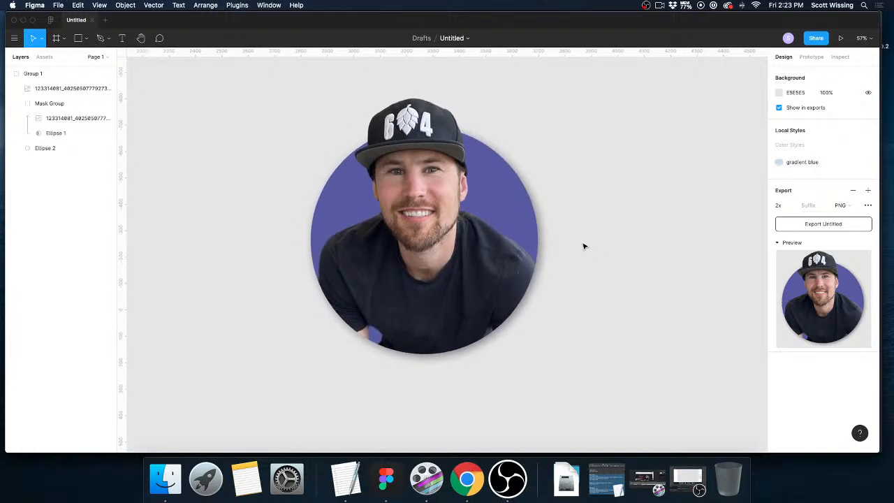
pyautogui.scroll(-3, 583, 246)
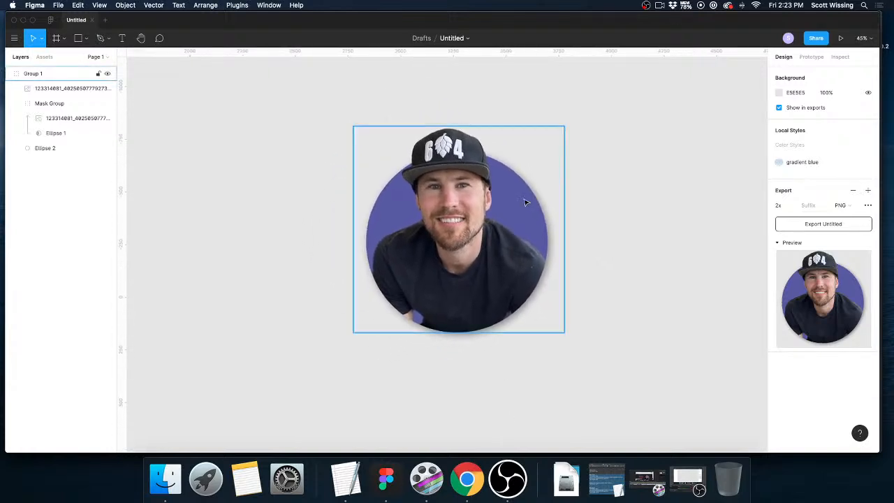
pyautogui.hscroll(2, 567, 261)
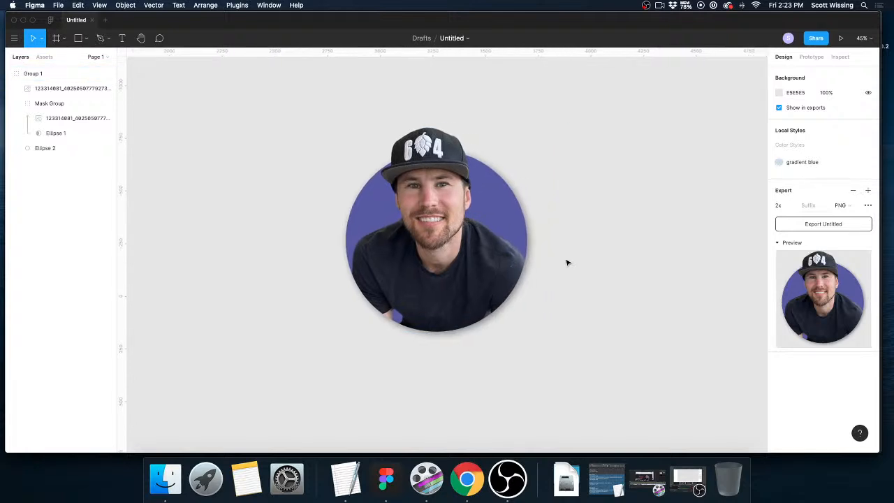
pyautogui.hscroll(-2, 567, 262)
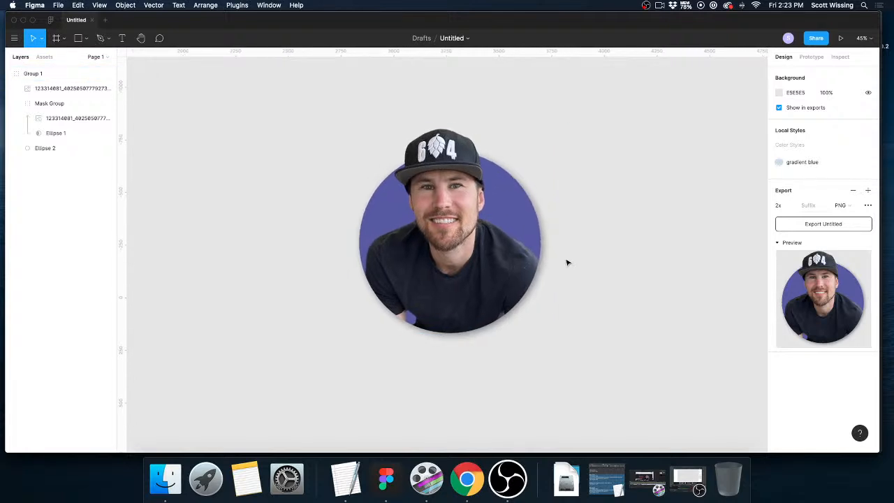
pyautogui.hscroll(2, 567, 262)
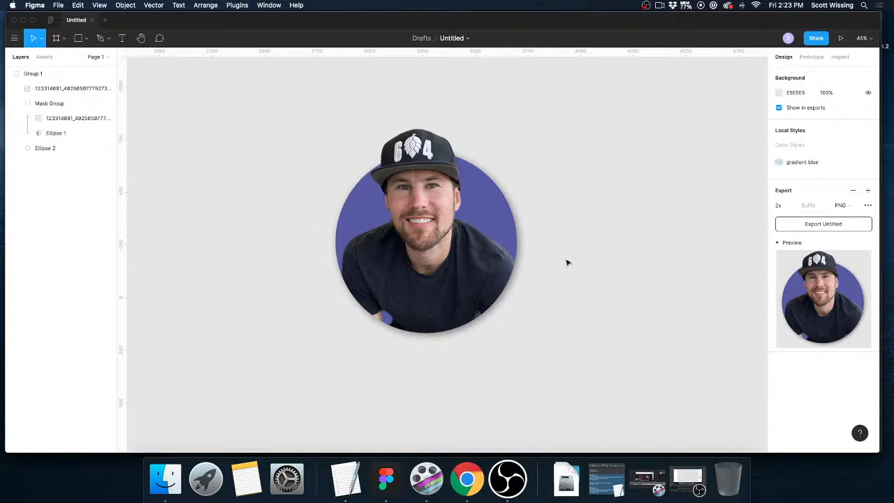
# Add a PNG export setting at 2x scale to the portrait group.
pyautogui.click(521, 266)
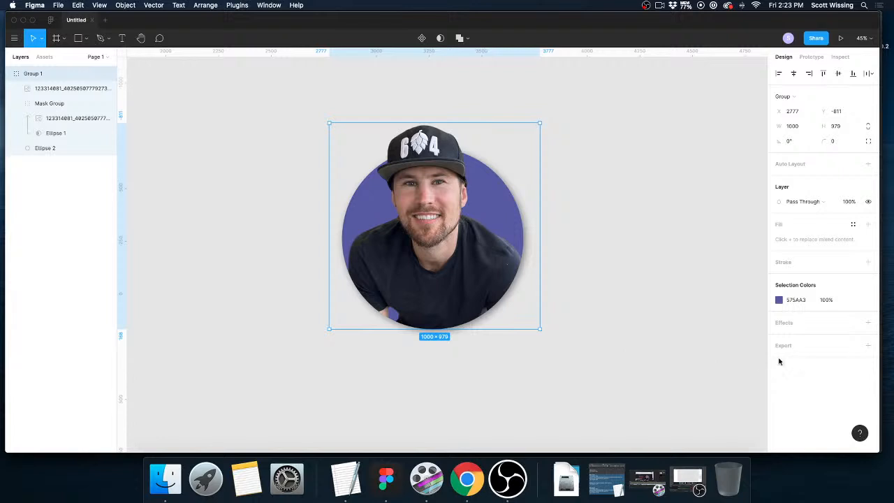
pyautogui.click(868, 345)
pyautogui.scroll(-2, 870, 347)
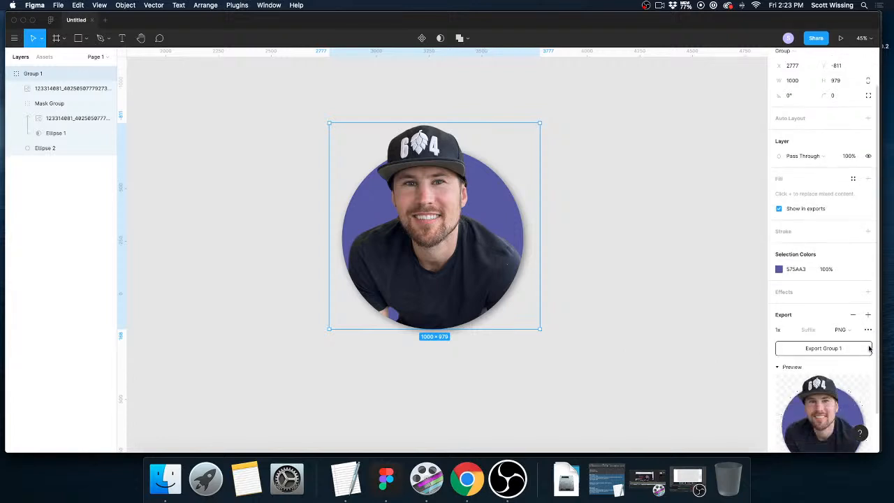
pyautogui.click(789, 331)
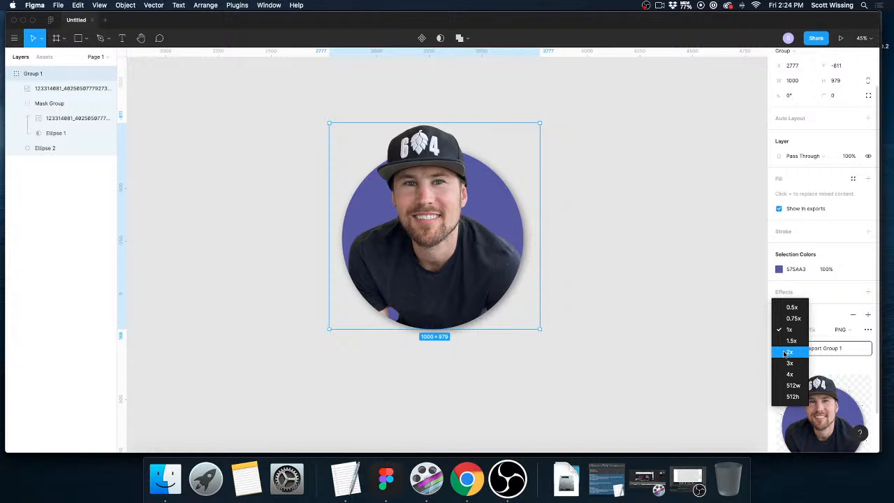
pyautogui.click(444, 151)
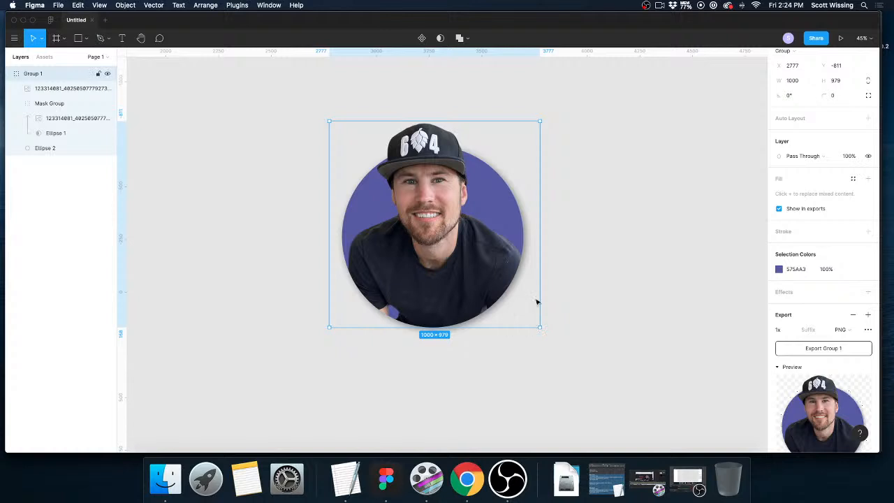
pyautogui.click(791, 333)
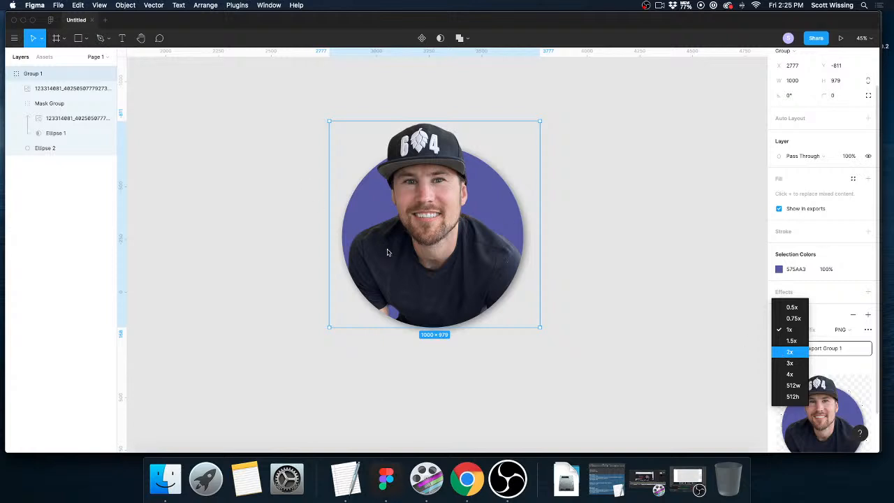
pyautogui.click(783, 352)
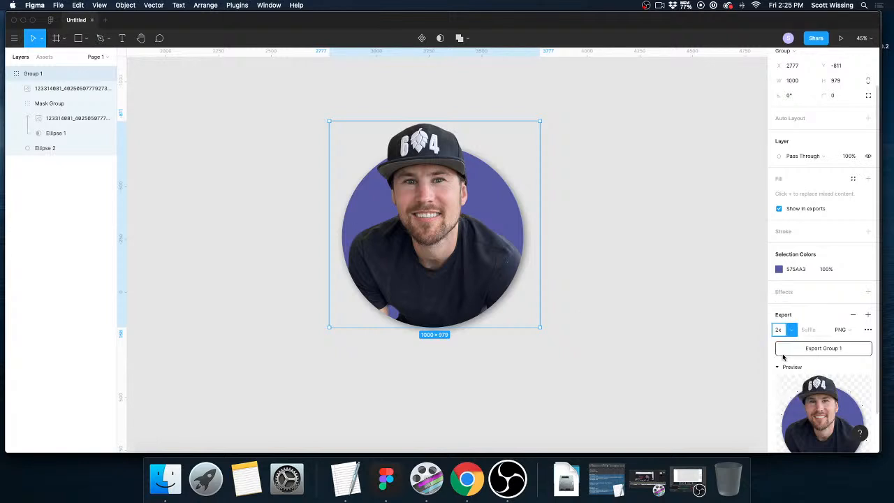
# Export the portrait group as a PNG to the Desktop, named with the person's first name followed by "test".
pyautogui.click(825, 348)
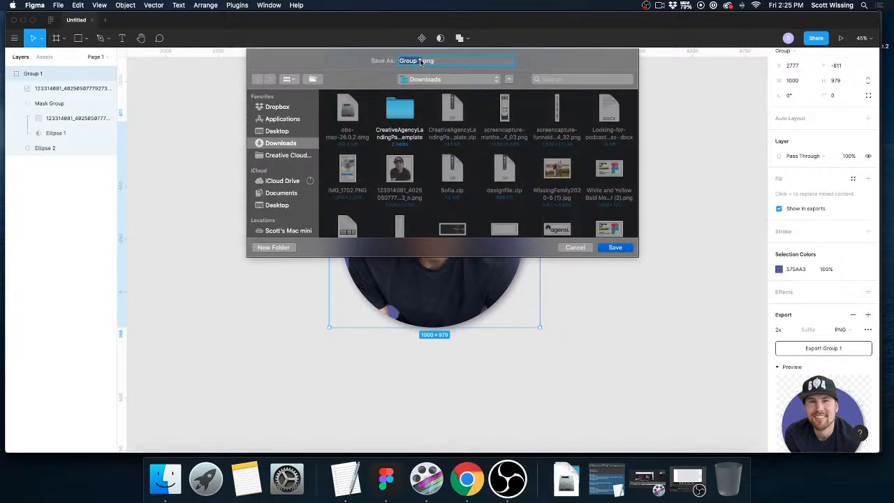
pyautogui.write('Juliantest')
pyautogui.click(280, 132)
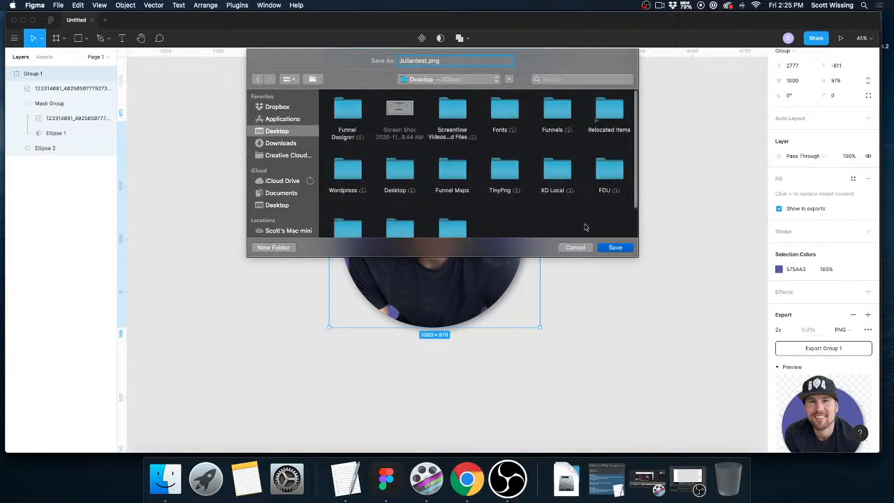
pyautogui.click(622, 250)
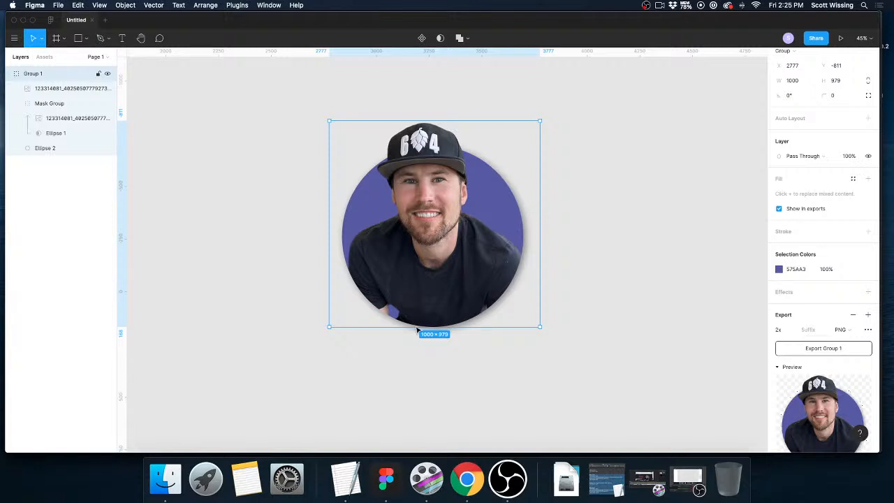
# Delete the portrait group from the canvas.
pyautogui.click(692, 250)
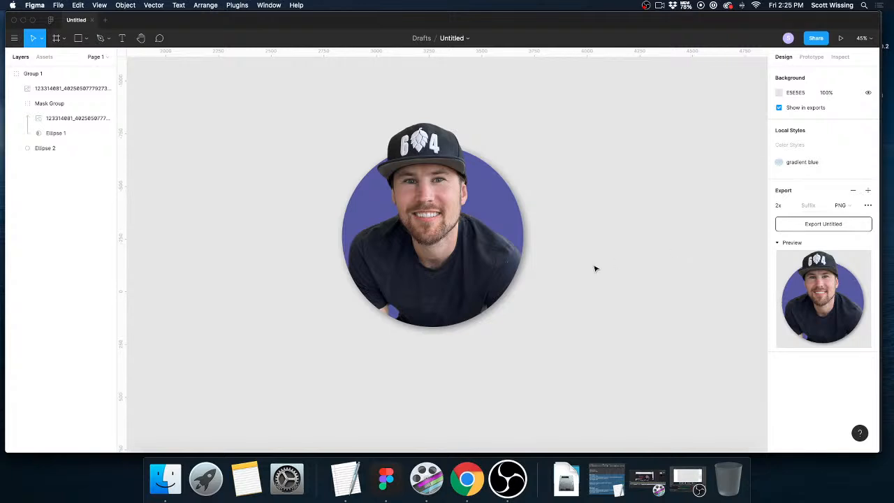
pyautogui.scroll(2, 595, 269)
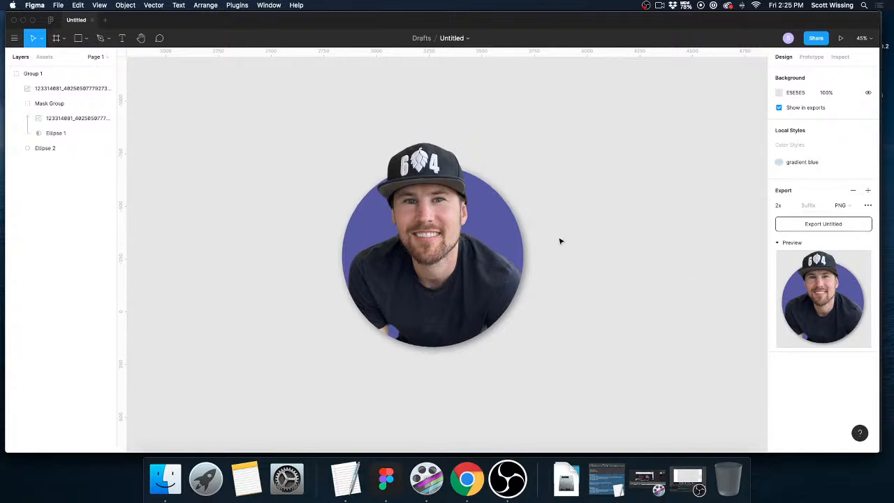
pyautogui.click(499, 299)
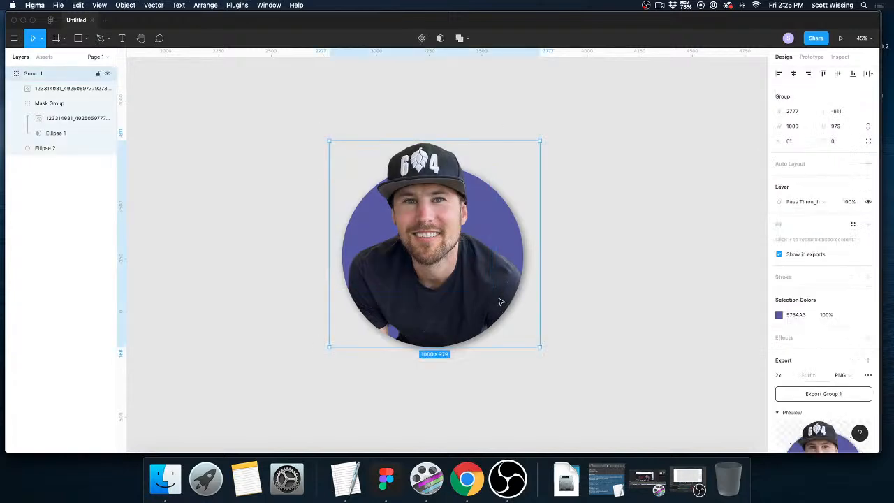
pyautogui.press('Delete')
pyautogui.scroll(-1, 183, 82)
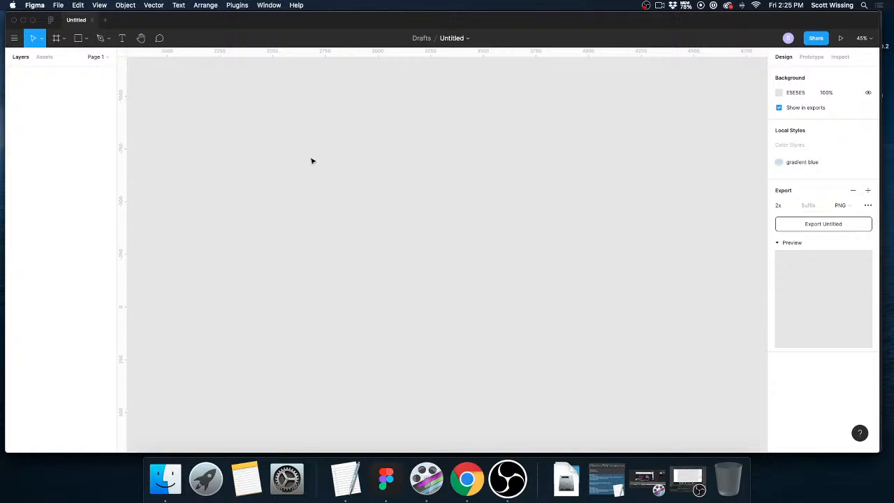
pyautogui.press('super+shift+k')
pyautogui.doubleClick(482, 145)
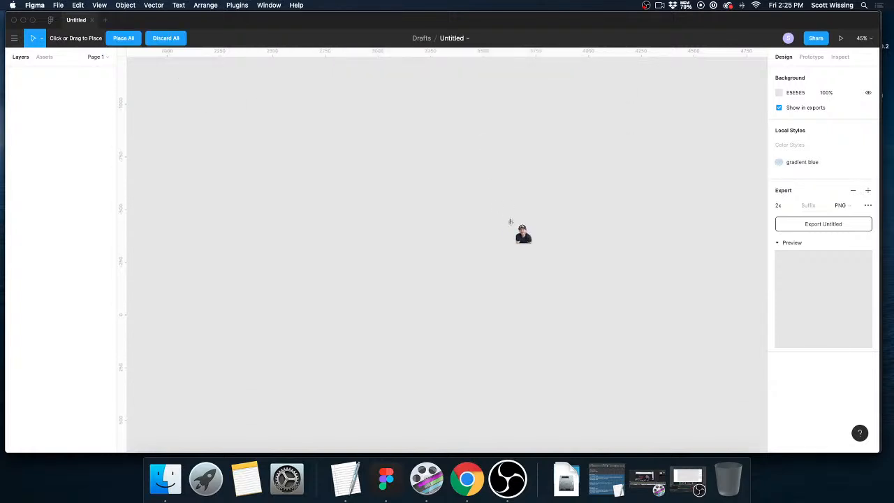
pyautogui.click(467, 225)
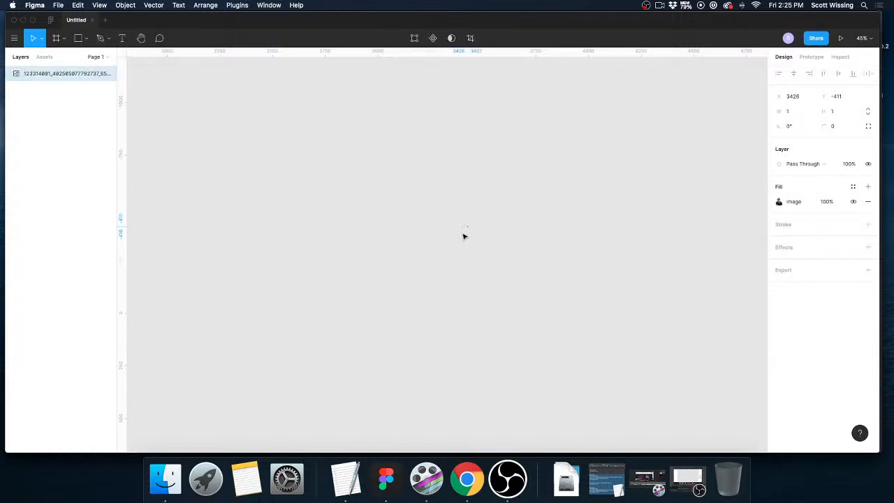
pyautogui.press('Delete')
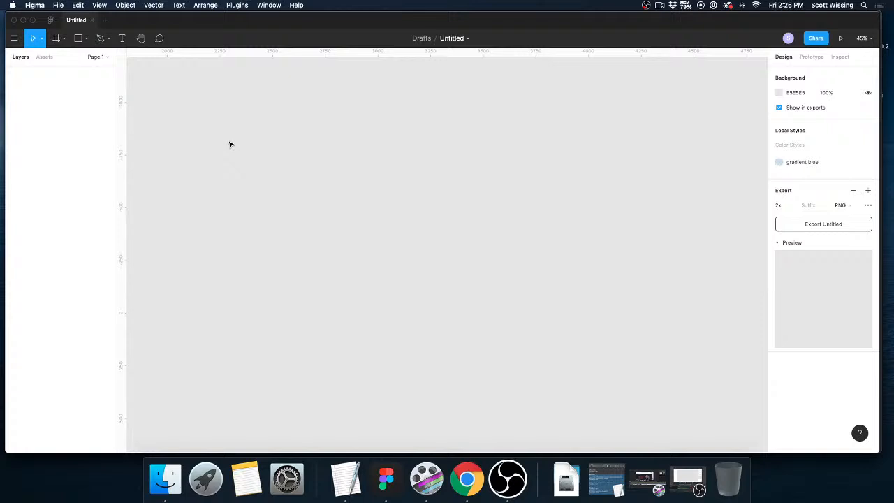
# Place the cut-out portrait image on the empty canvas at about X 2904, Y -792.
pyautogui.press('super+shift+k')
pyautogui.click(479, 146)
pyautogui.doubleClick(479, 145)
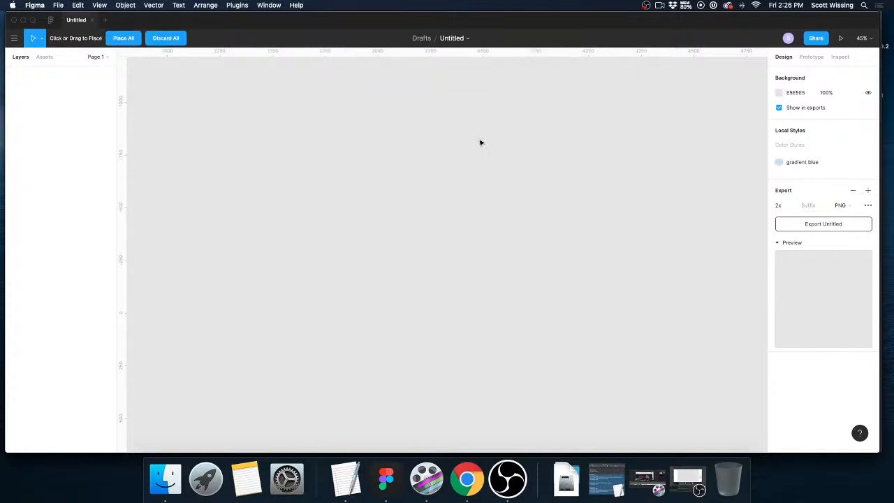
pyautogui.click(124, 38)
pyautogui.moveTo(441, 229)
pyautogui.mouseDown()
pyautogui.moveTo(472, 232)
pyautogui.moveTo(458, 231)
pyautogui.mouseUp()
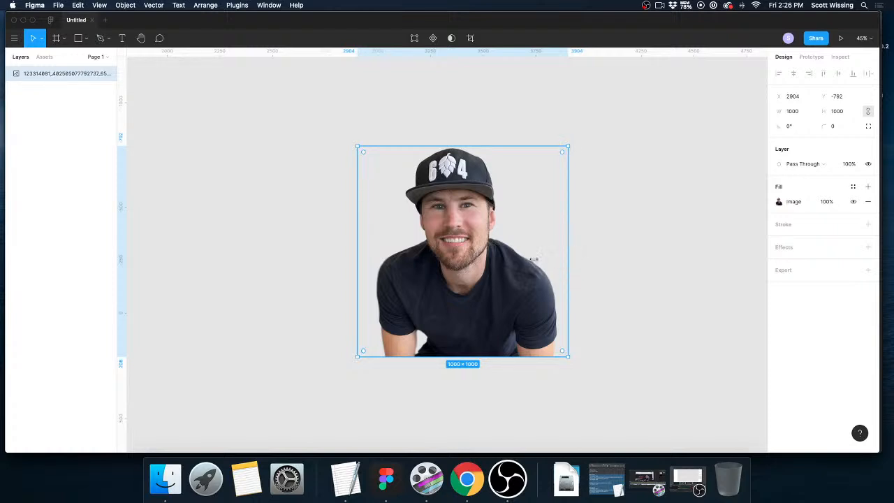
pyautogui.click(596, 224)
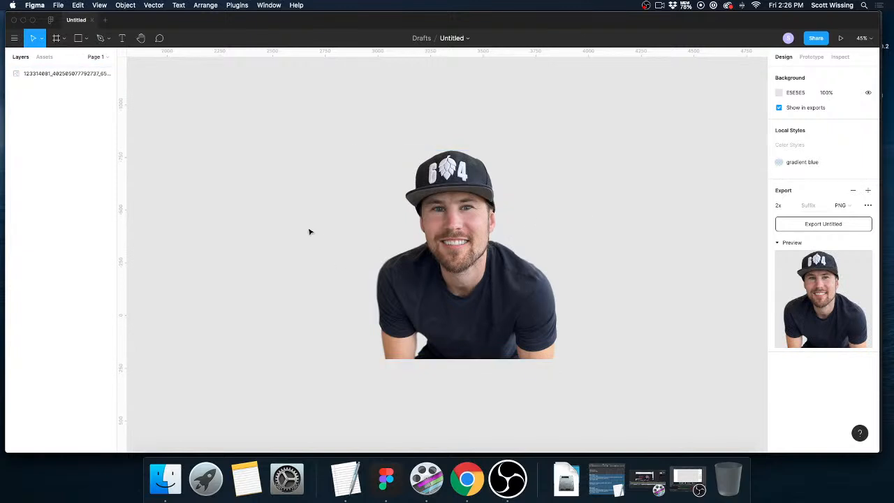
pyautogui.hscroll(-1, 298, 228)
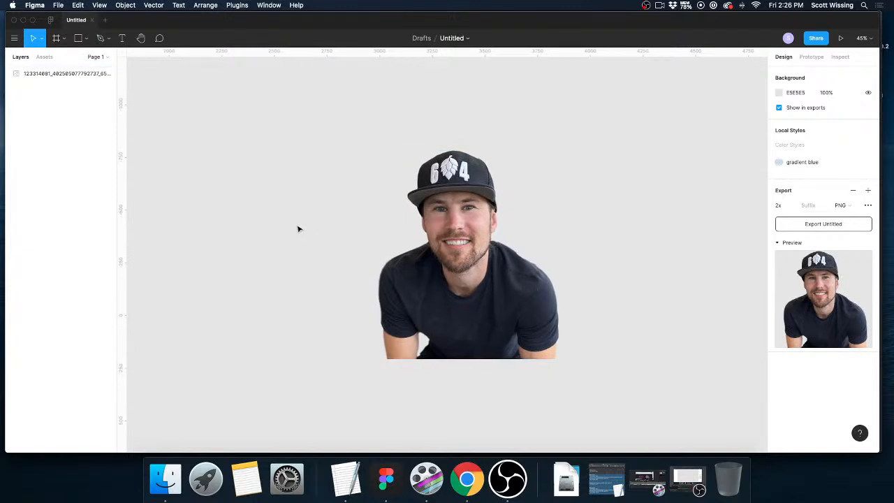
# Generate a blob with the Make blob plugin at complexity 6 and contrast 2, and add it to the canvas.
pyautogui.click(237, 5)
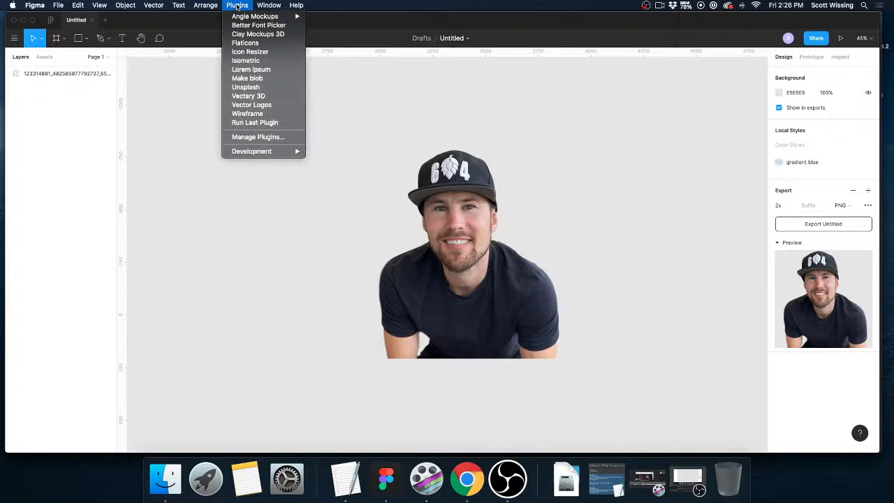
pyautogui.click(245, 78)
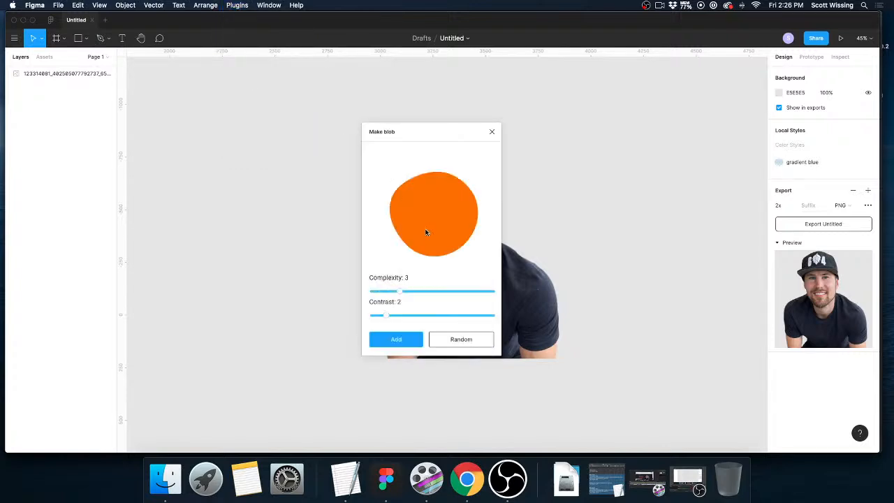
pyautogui.moveTo(398, 291); pyautogui.dragTo(415, 317)
pyautogui.moveTo(475, 317); pyautogui.dragTo(440, 292)
pyautogui.moveTo(398, 315)
pyautogui.mouseDown()
pyautogui.moveTo(428, 315)
pyautogui.moveTo(392, 318)
pyautogui.mouseUp()
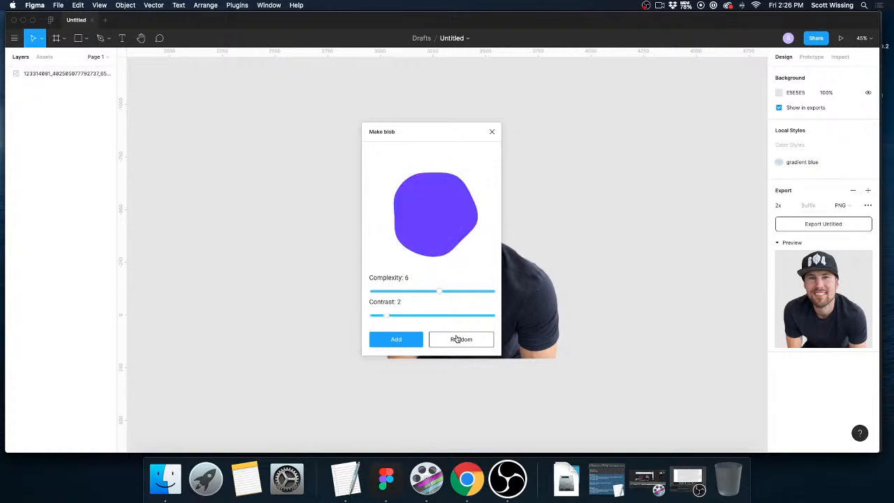
pyautogui.click(409, 340)
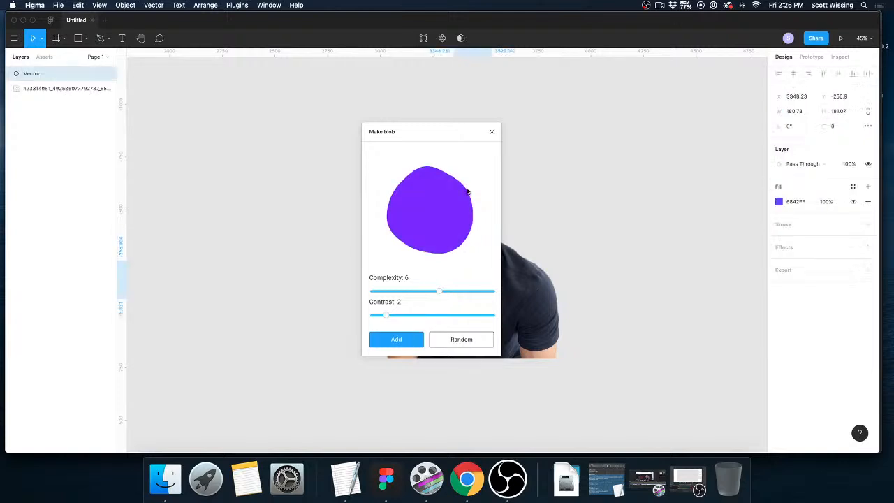
pyautogui.click(492, 131)
# Move the new blob beside the portrait's hat and change its fill to the muted blue 6A68C2.
pyautogui.moveTo(472, 296); pyautogui.dragTo(535, 197)
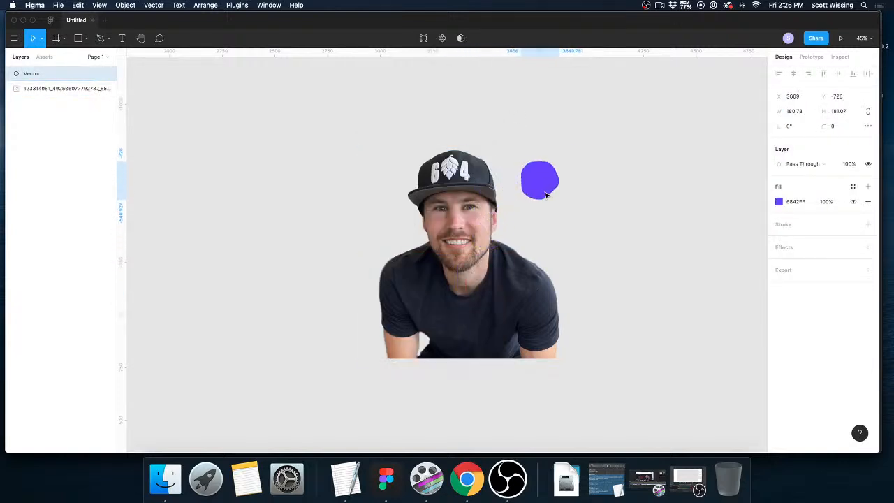
pyautogui.click(780, 202)
pyautogui.moveTo(740, 220); pyautogui.dragTo(708, 243)
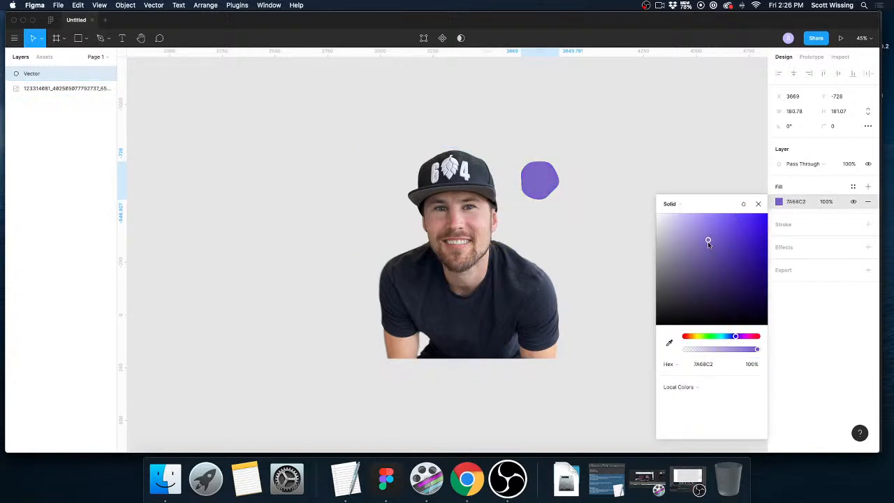
pyautogui.moveTo(736, 340); pyautogui.dragTo(733, 339)
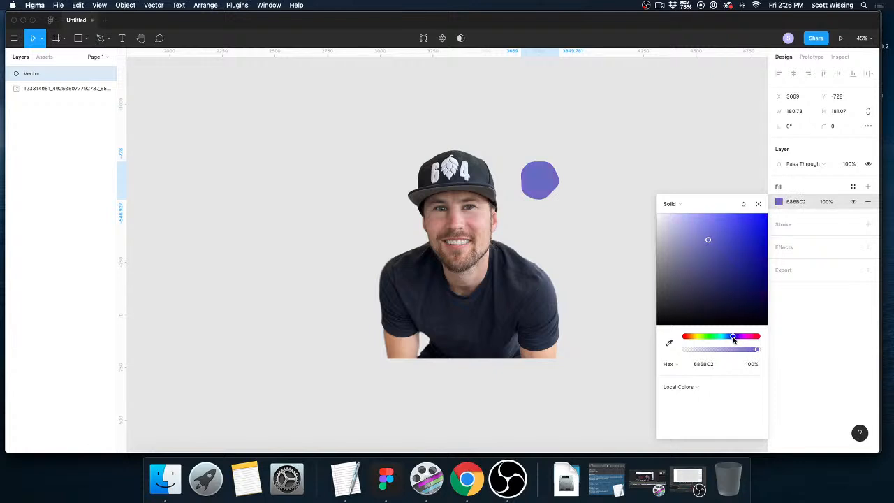
# Enlarge the blue blob to about 692 × 693, move it over the portrait and place its layer beneath the image.
pyautogui.moveTo(556, 200); pyautogui.dragTo(630, 309)
pyautogui.moveTo(596, 227); pyautogui.dragTo(530, 217)
pyautogui.moveTo(31, 75); pyautogui.dragTo(30, 93)
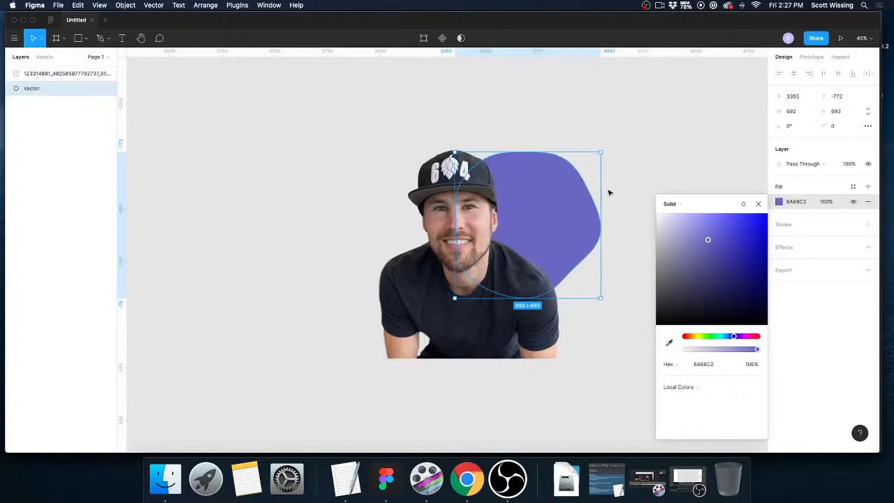
# Rename the blob layer "blue blob" and the portrait image layer with the person's first name.
pyautogui.doubleClick(35, 88)
pyautogui.write('blue blob')
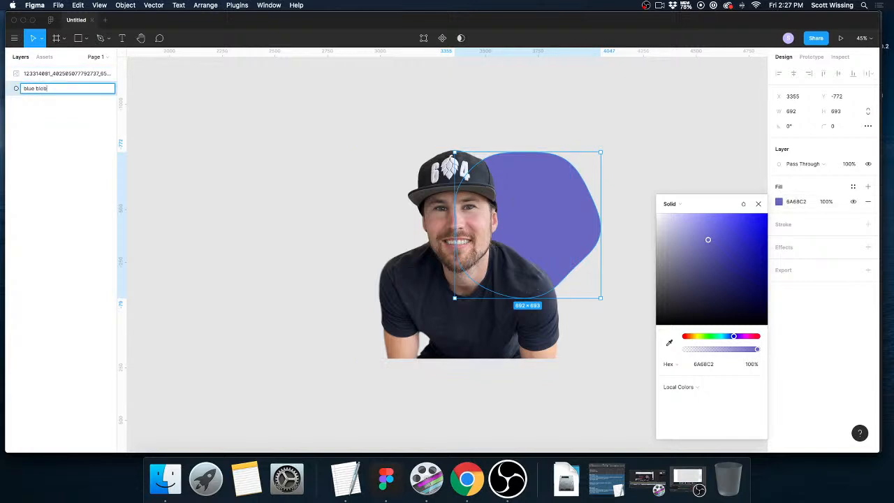
pyautogui.press('Return')
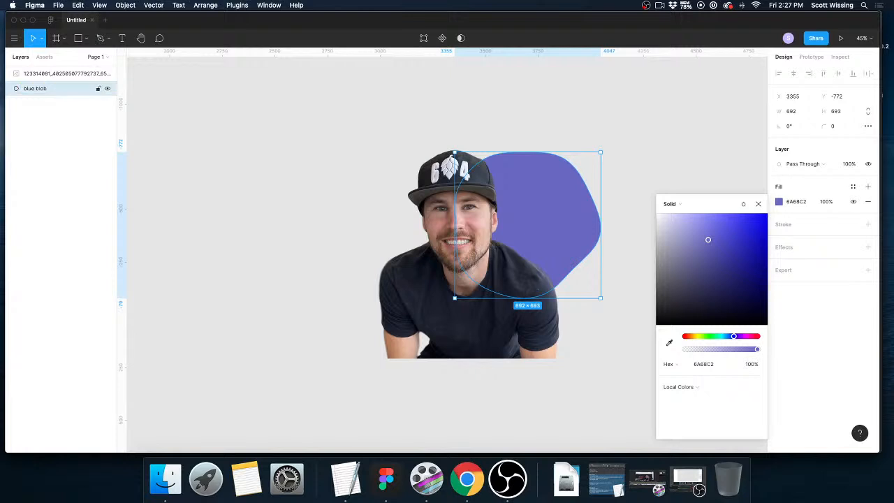
pyautogui.doubleClick(38, 74)
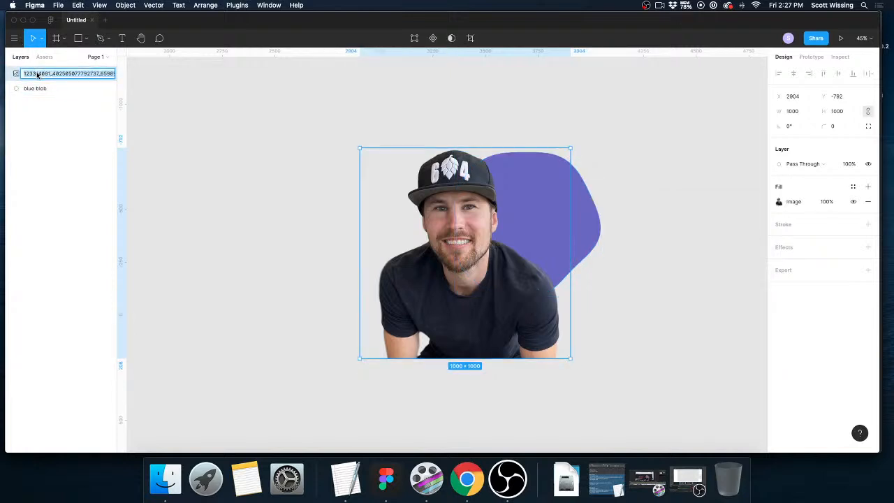
pyautogui.write('Ja')
pyautogui.press('Return')
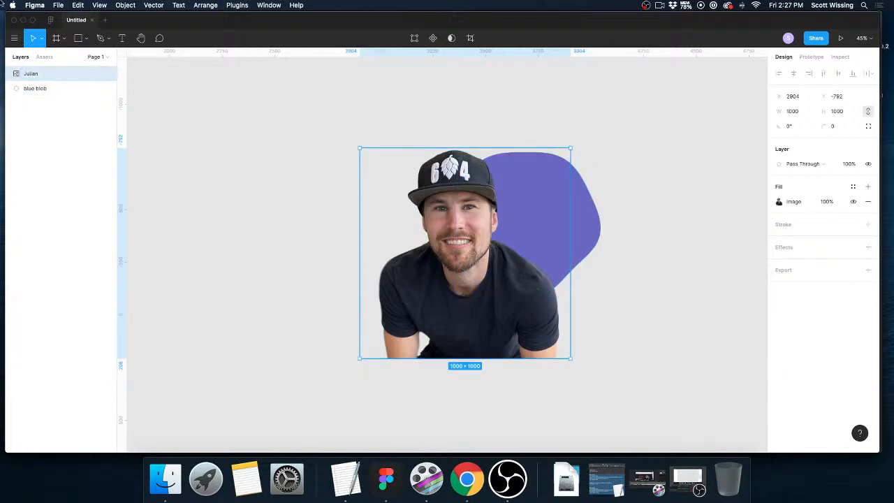
# Resize the blue blob to about 825 × 799 and position it behind the portrait at about X 3079, Y -774.
pyautogui.moveTo(584, 213); pyautogui.dragTo(554, 219)
pyautogui.moveTo(570, 153); pyautogui.dragTo(627, 139)
pyautogui.moveTo(581, 190); pyautogui.dragTo(552, 205)
pyautogui.moveTo(598, 155); pyautogui.dragTo(571, 150)
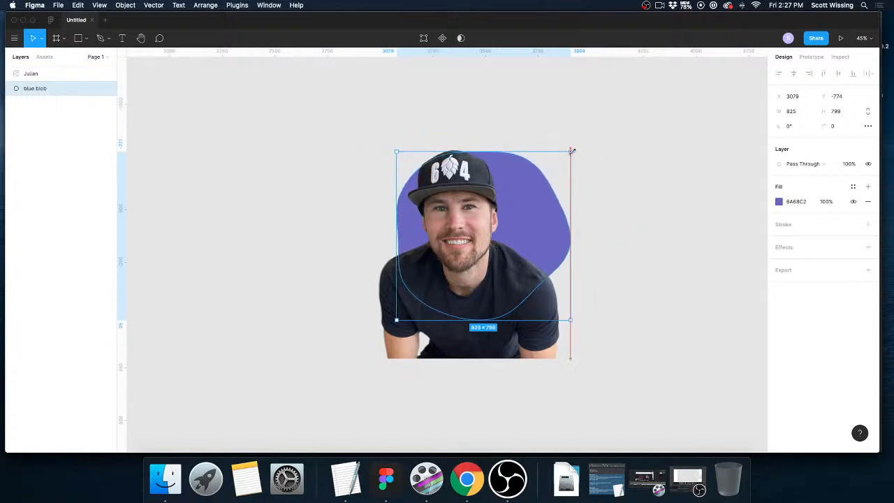
pyautogui.click(591, 203)
pyautogui.scroll(1, 556, 224)
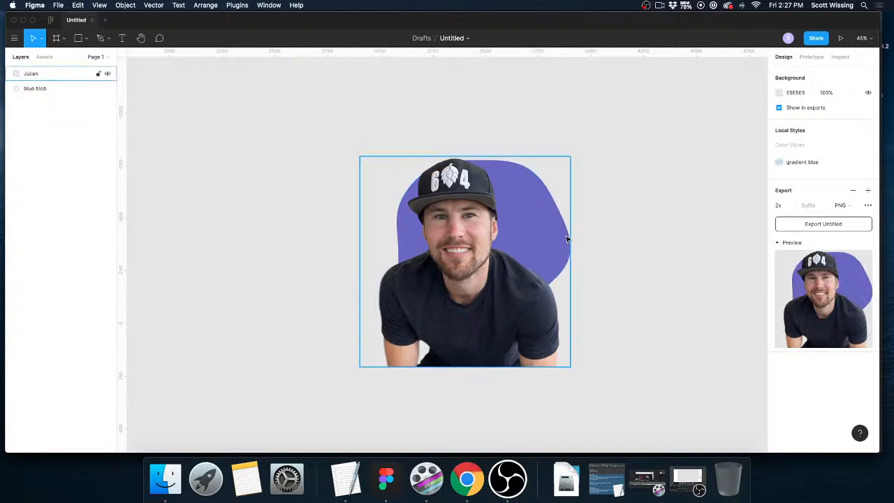
# Shift the blue blob to about X 3119, Y -732 so it sits slightly lower behind the portrait.
pyautogui.click(36, 88)
pyautogui.moveTo(521, 210); pyautogui.dragTo(531, 219)
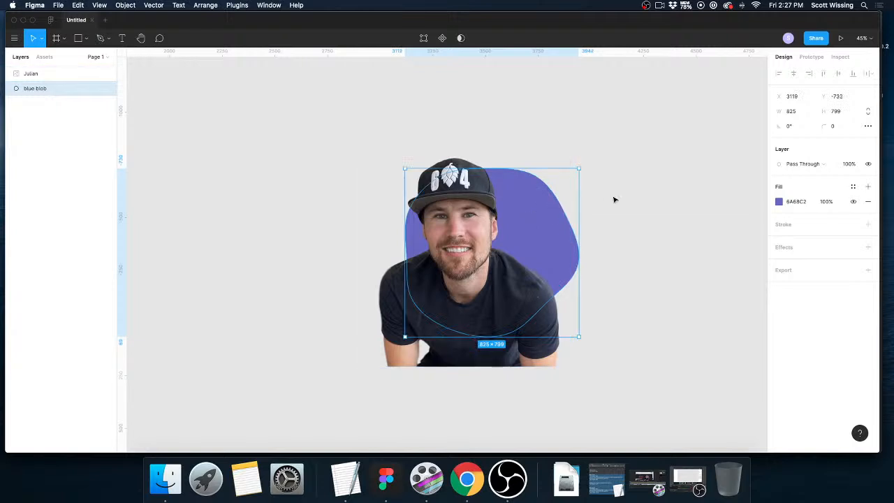
pyautogui.click(622, 202)
pyautogui.scroll(1, 623, 202)
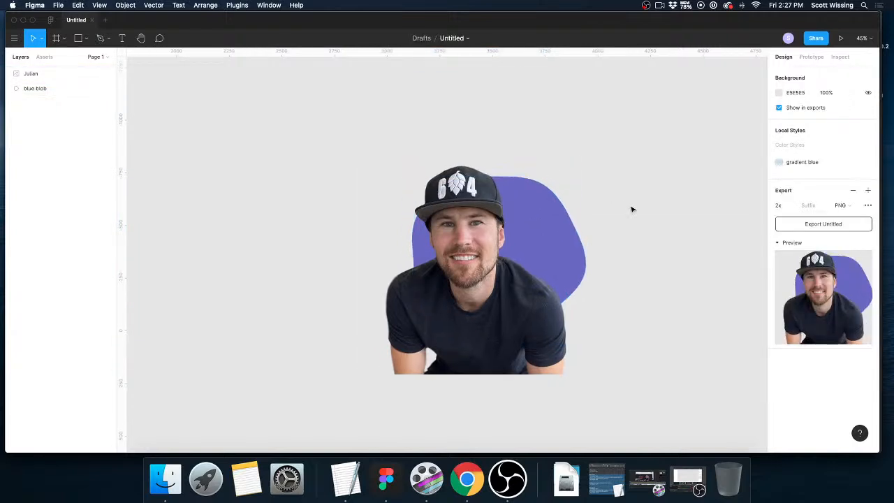
pyautogui.hscroll(1, 631, 209)
pyautogui.scroll(-1, 167, 78)
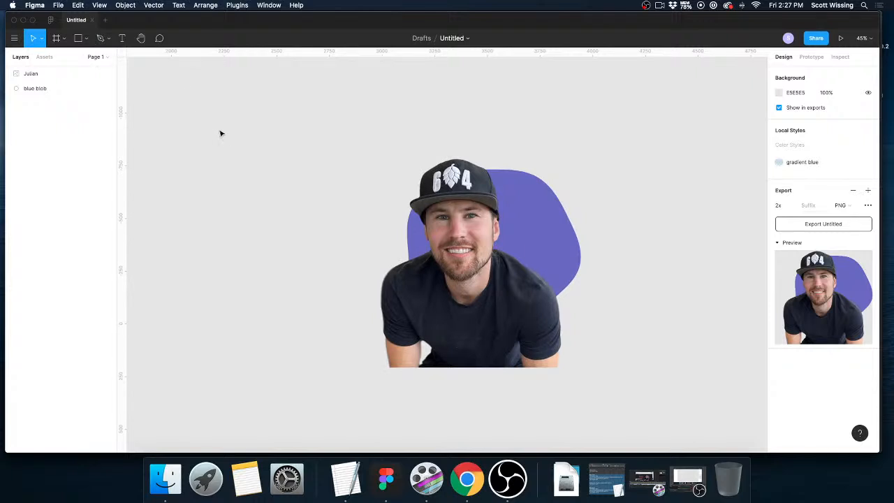
pyautogui.click(558, 229)
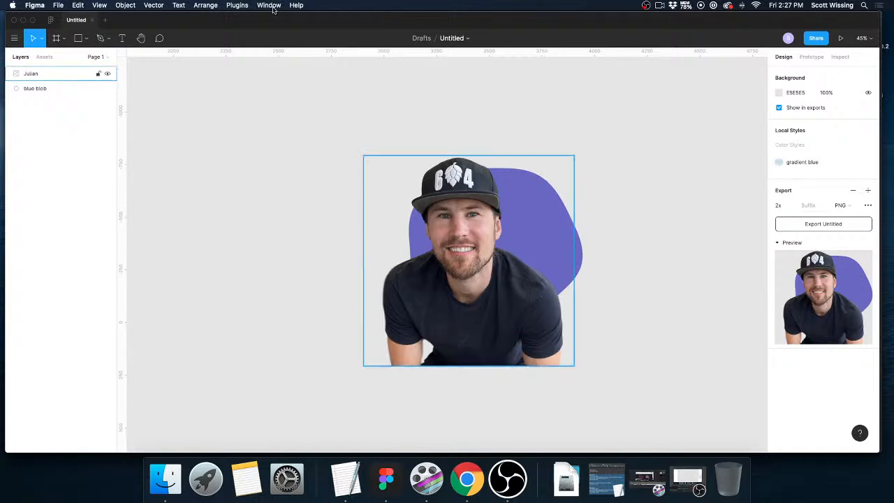
# Generate a second blob with the Make blob plugin at complexity 4 and contrast 6, and add it to the canvas.
pyautogui.click(126, 6)
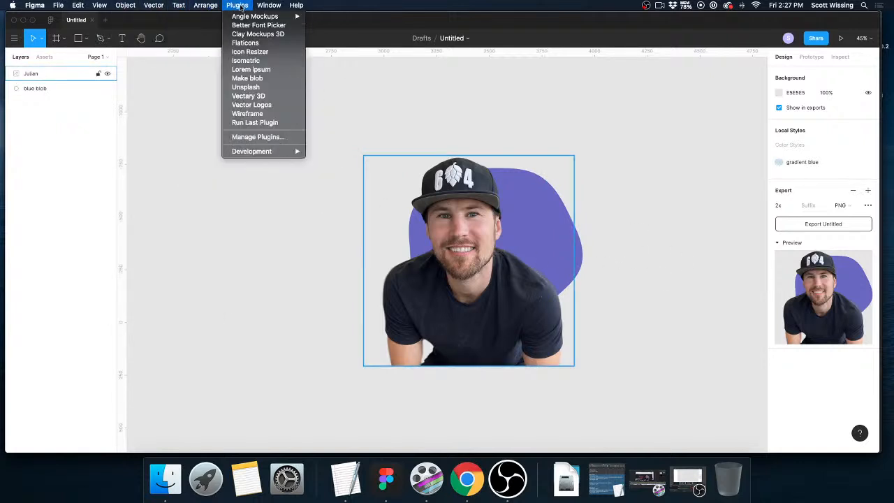
pyautogui.click(247, 78)
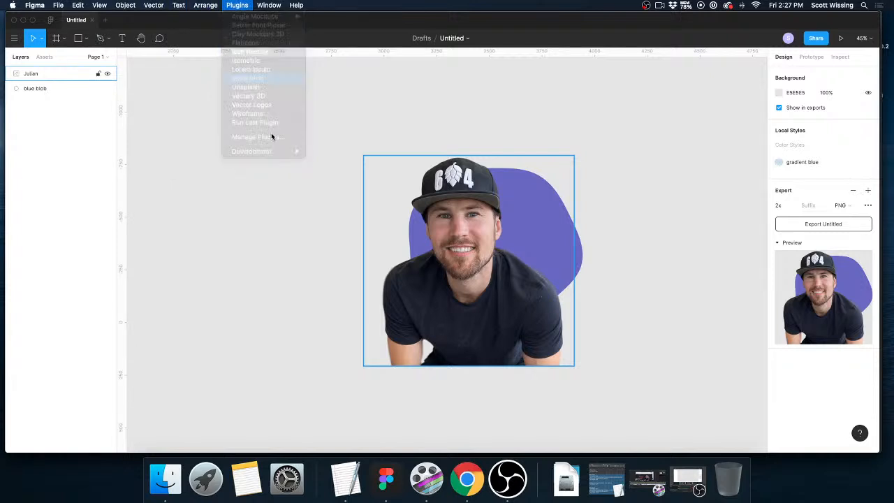
pyautogui.moveTo(400, 294); pyautogui.dragTo(433, 321)
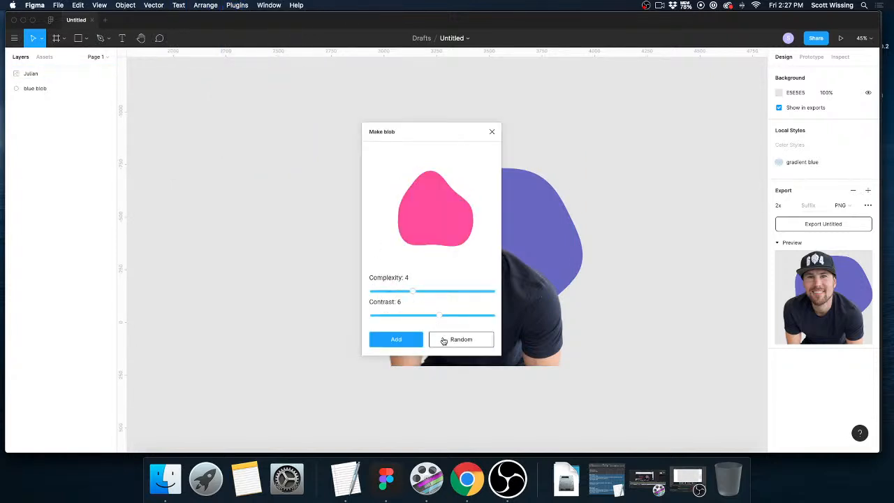
pyautogui.click(396, 339)
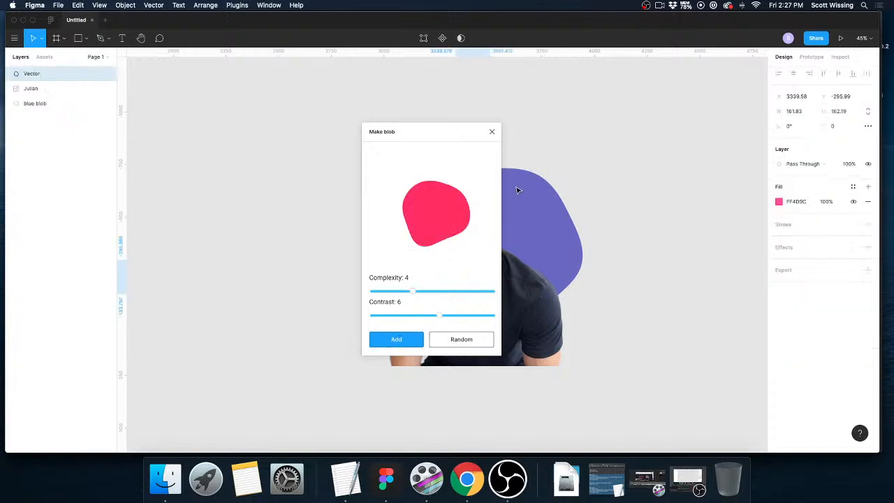
pyautogui.click(491, 132)
# Fill the second blob with light gray E0E0E0, enlarge it to about 688 × 689 and place it at about X 3306, Y -622.
pyautogui.moveTo(474, 289); pyautogui.dragTo(547, 253)
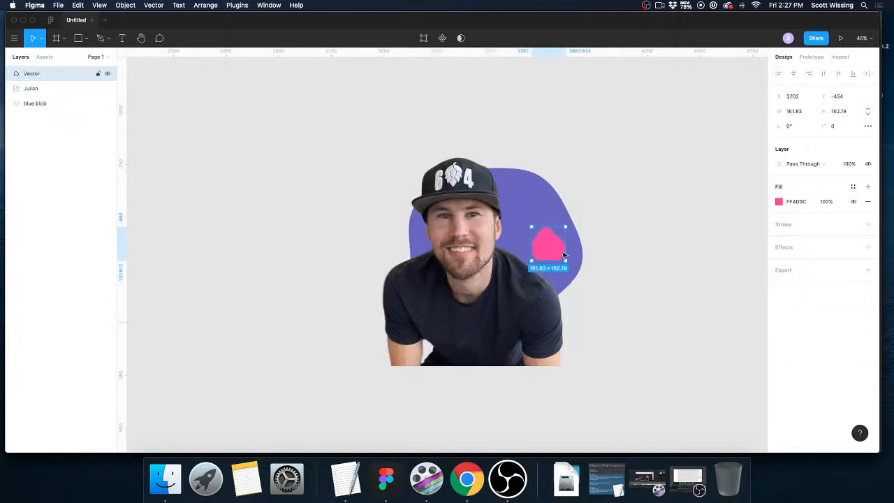
pyautogui.click(778, 201)
pyautogui.moveTo(682, 299); pyautogui.dragTo(646, 233)
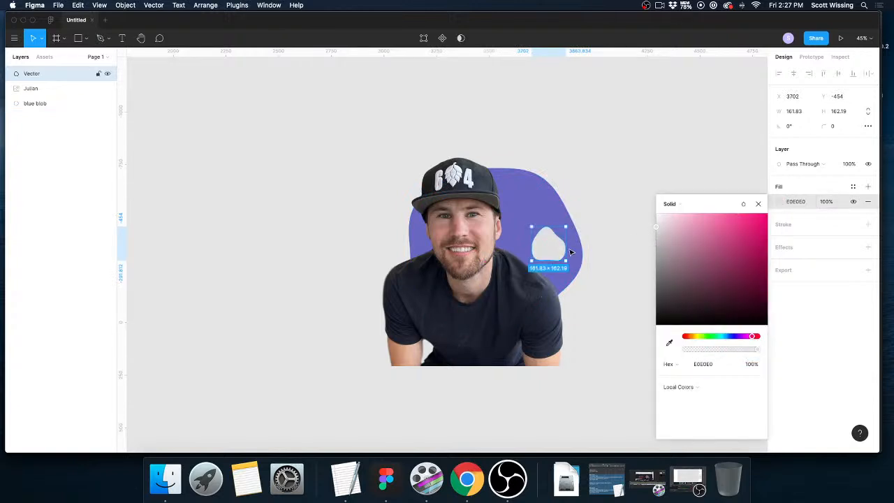
pyautogui.moveTo(566, 226); pyautogui.dragTo(676, 115)
pyautogui.moveTo(619, 218); pyautogui.dragTo(539, 292)
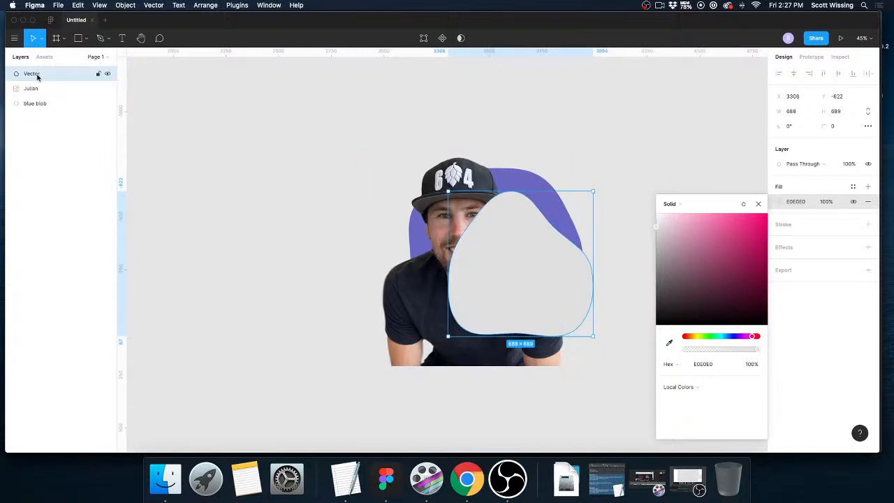
# Rename the second blob layer "gray blob" and order it between the portrait and the blue blob.
pyautogui.doubleClick(31, 74)
pyautogui.write('gray blob')
pyautogui.press('Return')
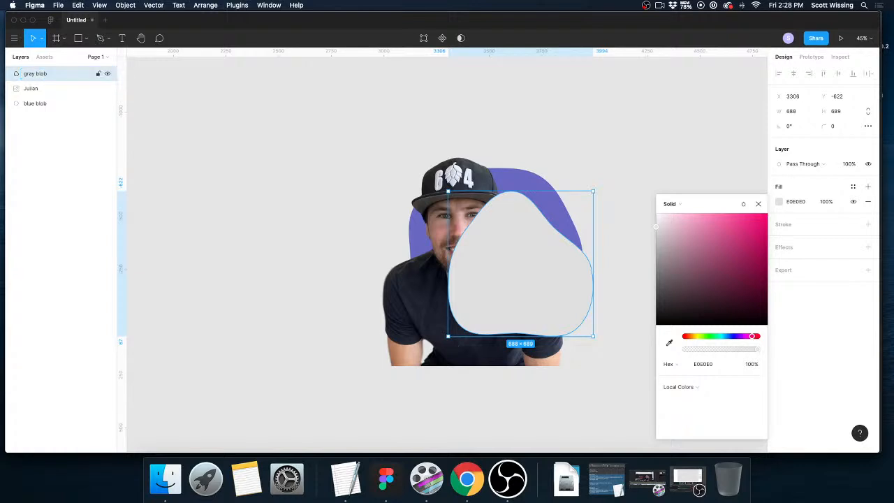
pyautogui.moveTo(37, 77)
pyautogui.mouseDown()
pyautogui.moveTo(45, 77)
pyautogui.moveTo(43, 96)
pyautogui.moveTo(24, 98)
pyautogui.moveTo(30, 112)
pyautogui.moveTo(45, 86)
pyautogui.mouseUp()
pyautogui.click(619, 244)
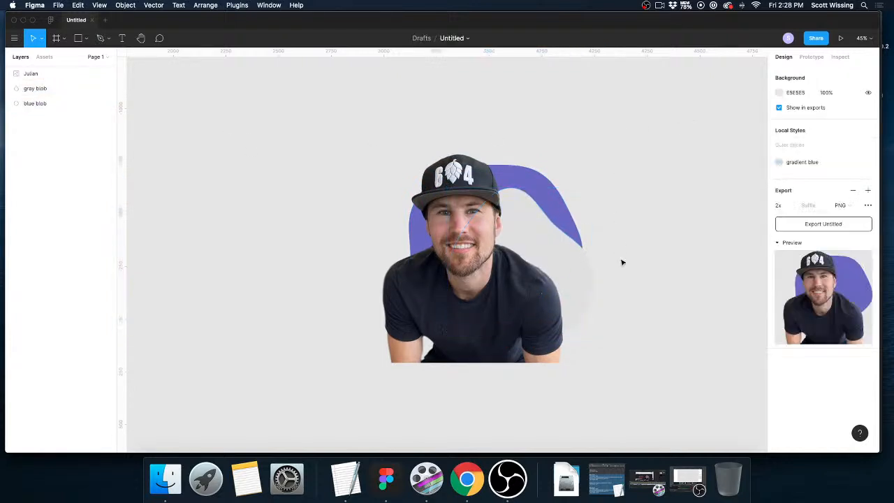
# Nudge the portrait image to about X 2906, Y -776.
pyautogui.click(557, 202)
pyautogui.moveTo(557, 202)
pyautogui.mouseDown()
pyautogui.moveTo(567, 204)
pyautogui.moveTo(559, 204)
pyautogui.mouseUp()
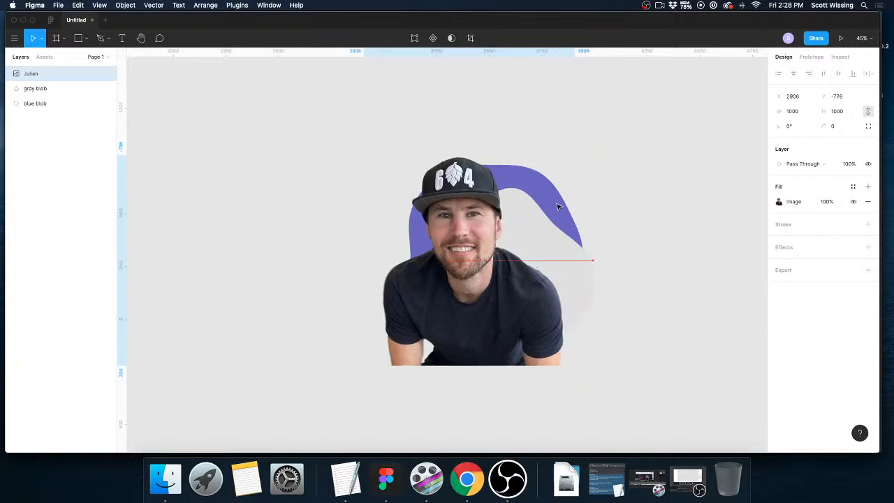
# Darken the gray blob's fill to DBDBDB.
pyautogui.click(586, 283)
pyautogui.click(779, 201)
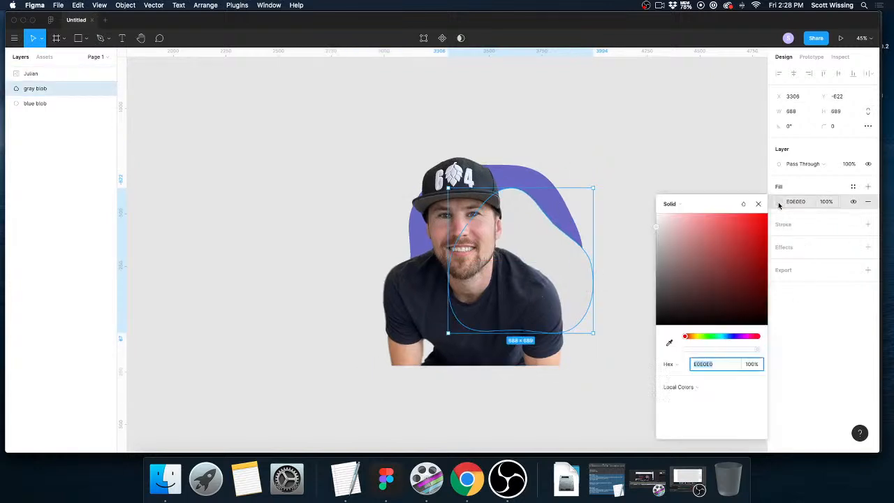
pyautogui.moveTo(664, 245); pyautogui.dragTo(646, 236)
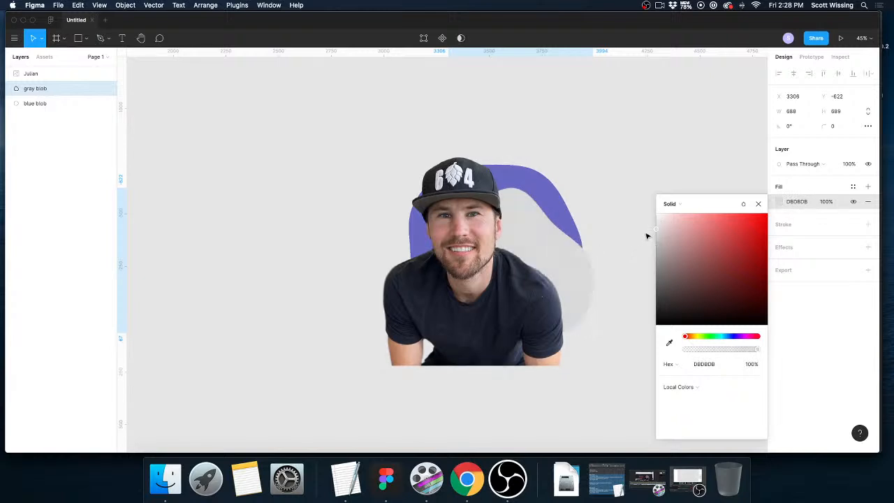
pyautogui.click(634, 180)
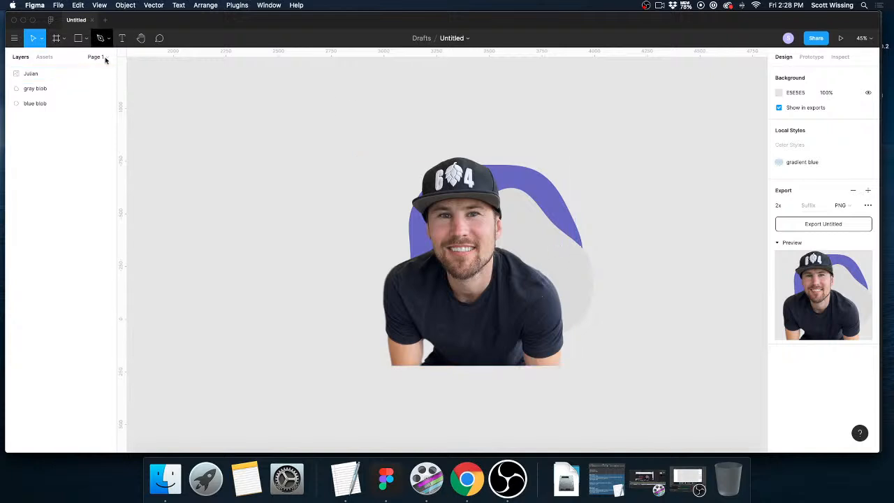
# Move the gray blob slightly down to about X 3291, Y -580.
pyautogui.click(54, 91)
pyautogui.moveTo(585, 266)
pyautogui.mouseDown()
pyautogui.moveTo(550, 261)
pyautogui.moveTo(576, 267)
pyautogui.mouseUp()
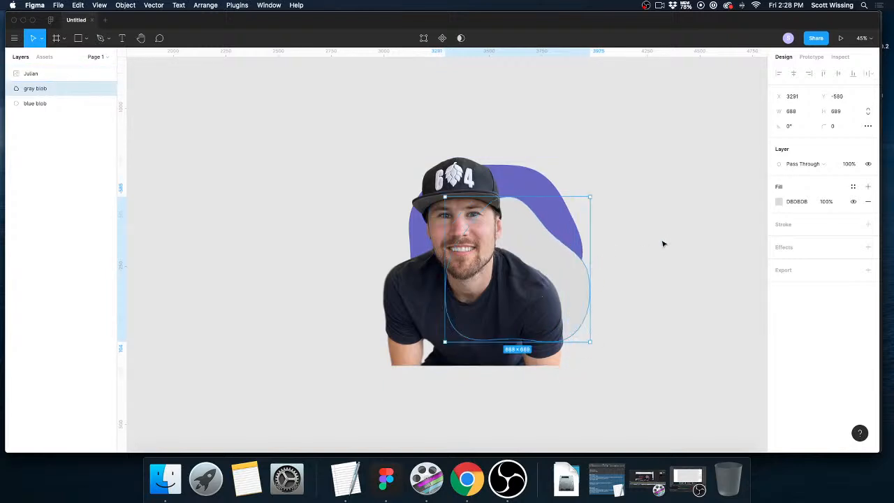
# Delete the gray blob layer from behind the portrait.
pyautogui.click(635, 243)
pyautogui.scroll(1, 714, 264)
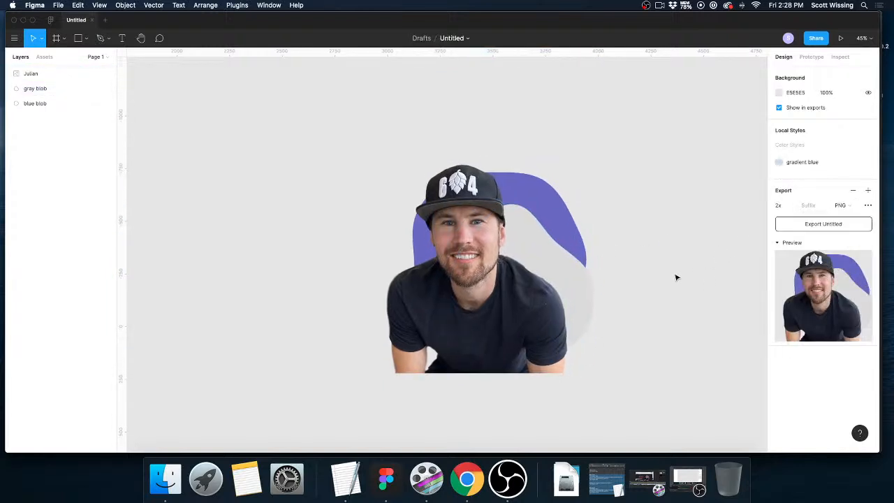
pyautogui.hscroll(1, 684, 266)
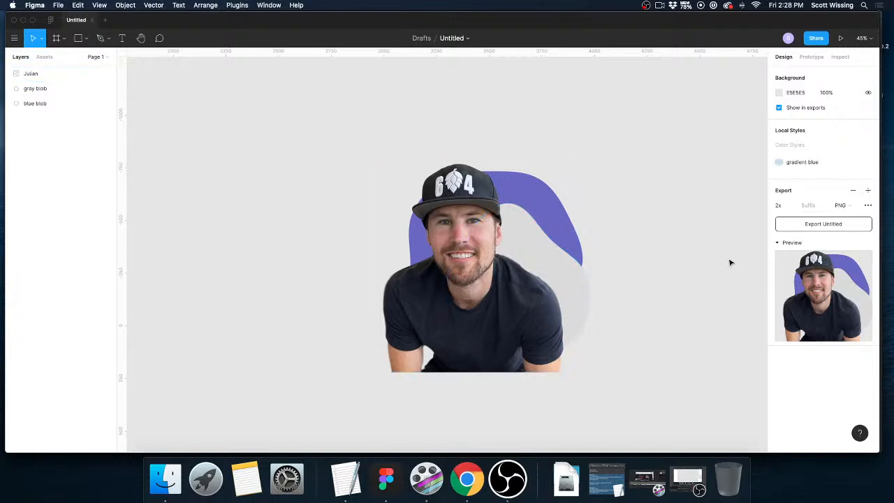
pyautogui.scroll(1, 705, 288)
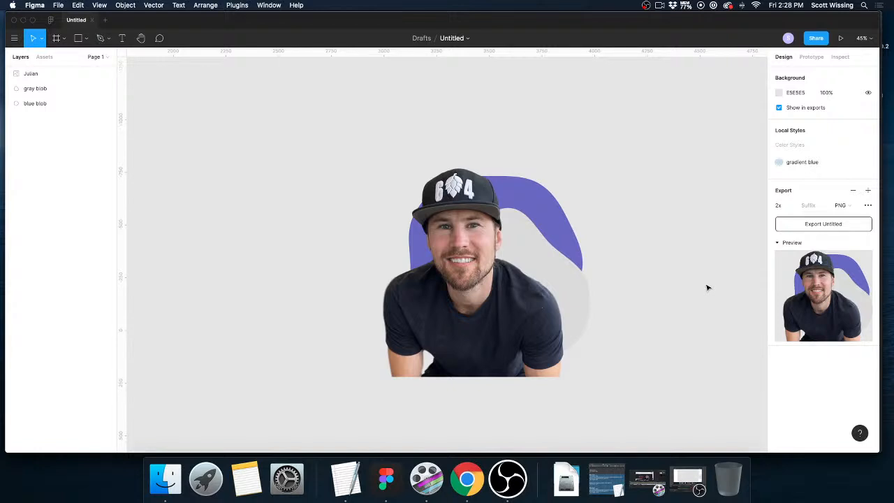
pyautogui.click(38, 89)
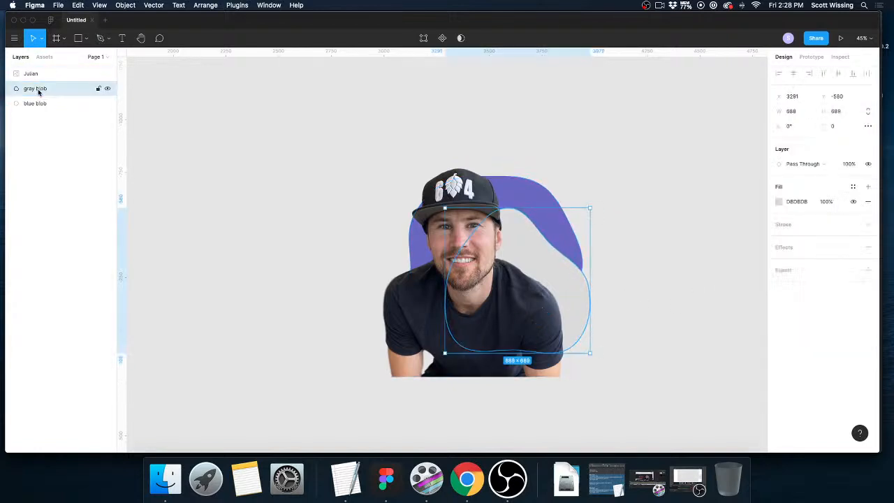
pyautogui.press('Delete')
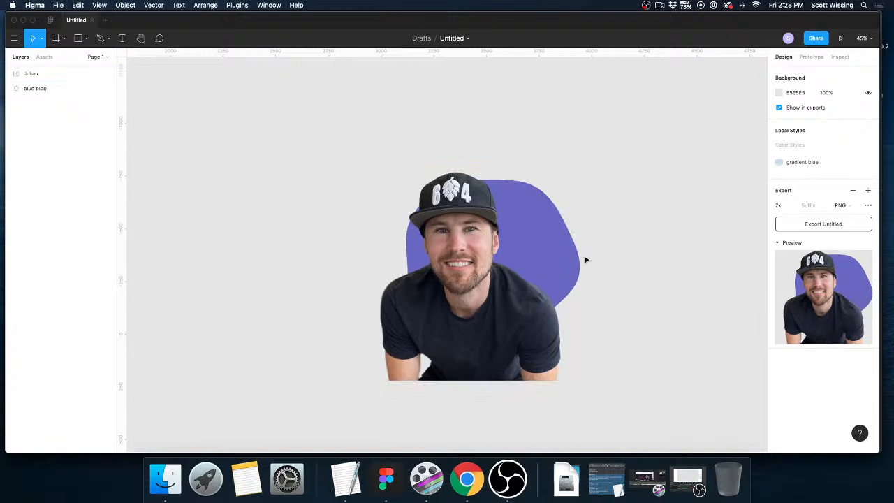
# Group the portrait image and the blue blob together.
pyautogui.click(578, 263)
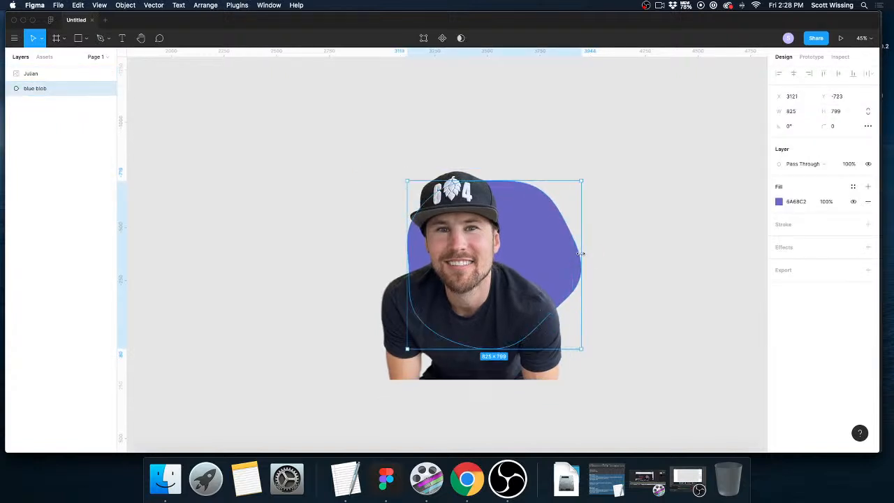
pyautogui.moveTo(358, 147); pyautogui.dragTo(546, 373)
pyautogui.click(125, 5)
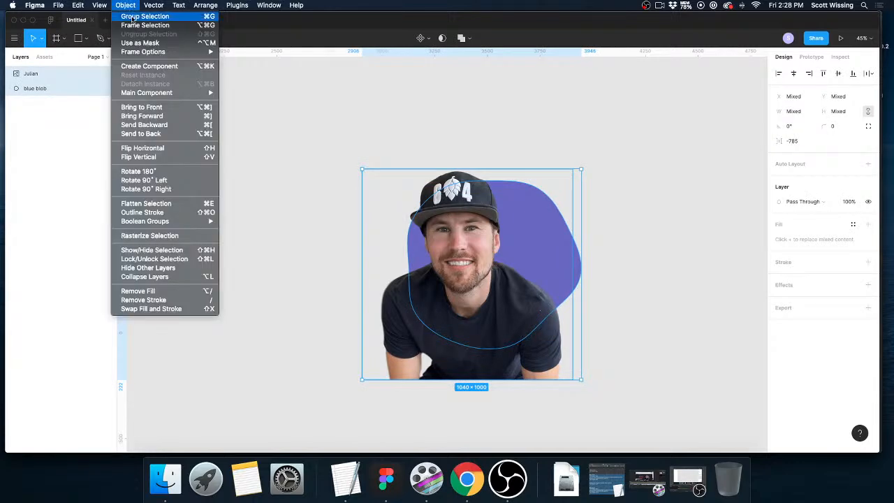
pyautogui.click(143, 16)
pyautogui.click(734, 312)
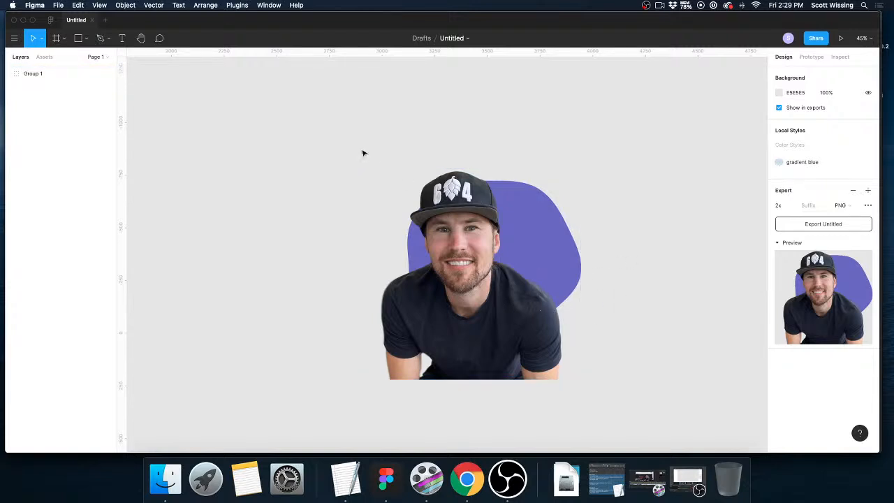
# Add a 2x PNG export setting to the portrait and blob group.
pyautogui.click(499, 305)
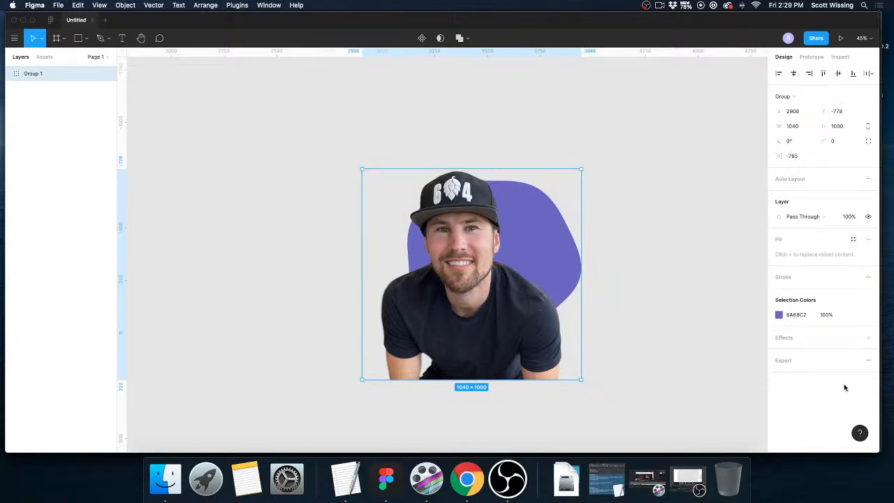
pyautogui.click(868, 361)
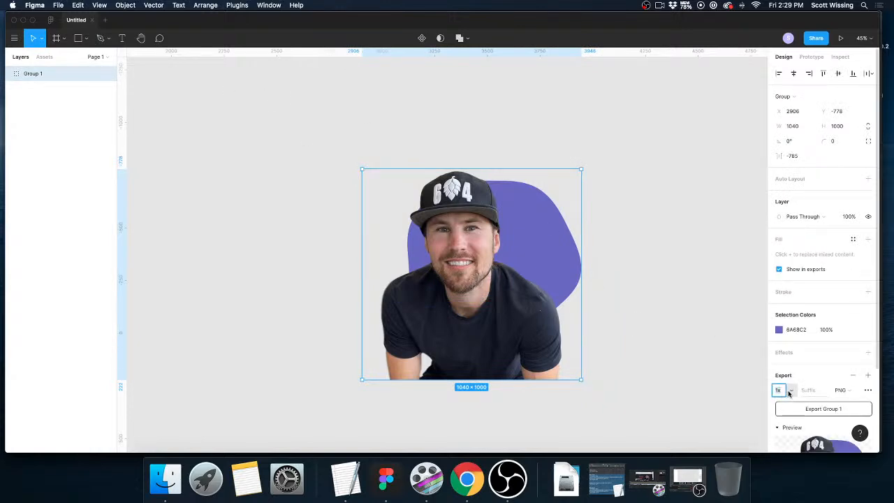
pyautogui.click(789, 393)
pyautogui.click(790, 414)
# Export the group to the Desktop folder as "julian 2.png".
pyautogui.click(828, 410)
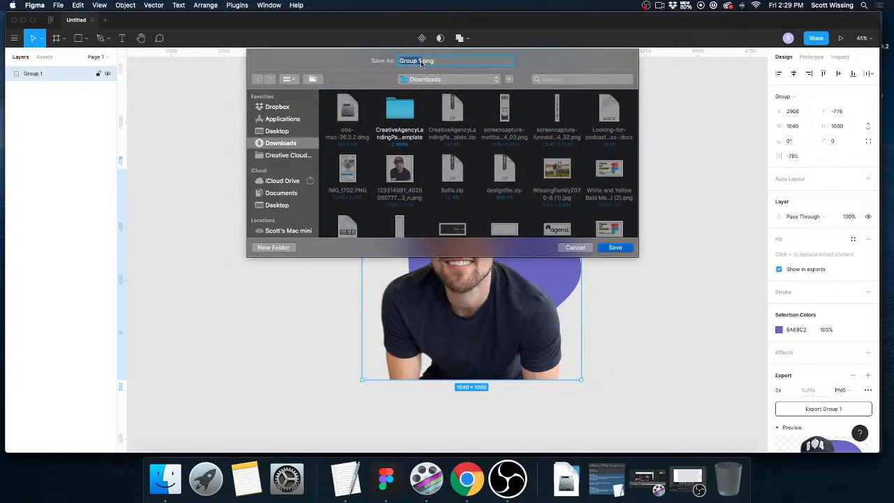
pyautogui.press('BackSpace')
pyautogui.write('julian 2')
pyautogui.click(286, 131)
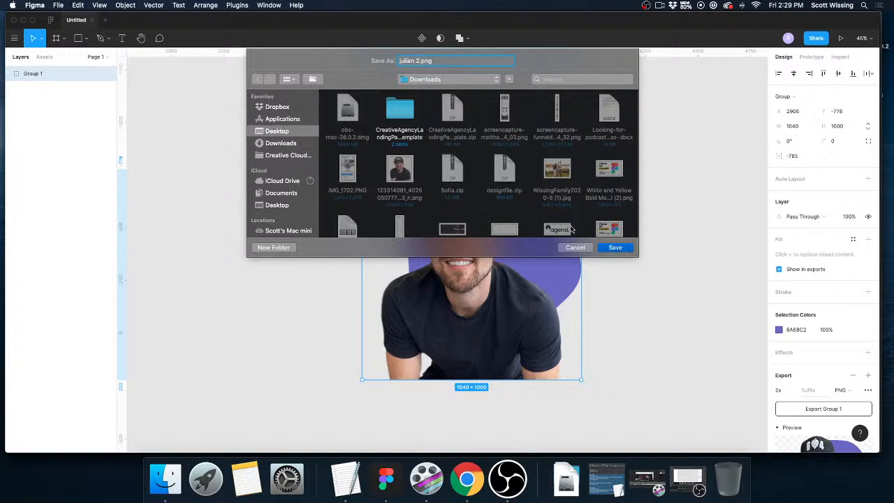
pyautogui.click(615, 248)
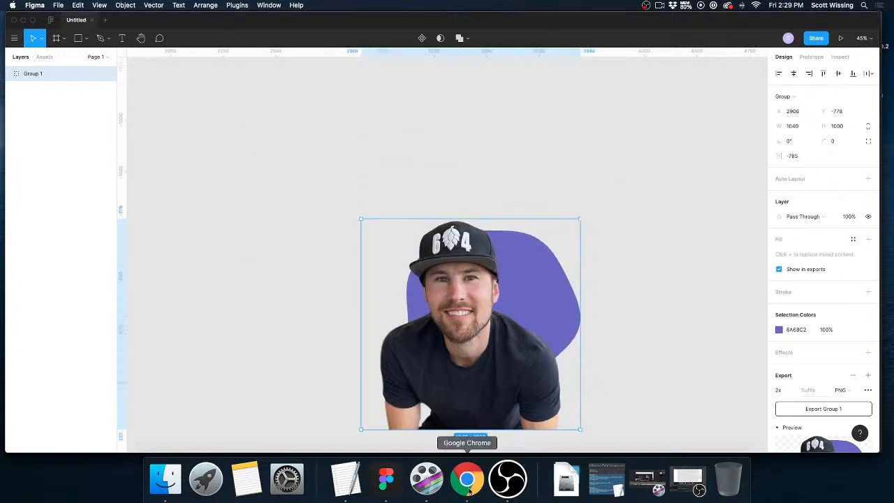
# Switch to Chrome and delete the "Build an Online Empire in 6 Months" section from the ClickFunnels landing page.
pyautogui.click(466, 479)
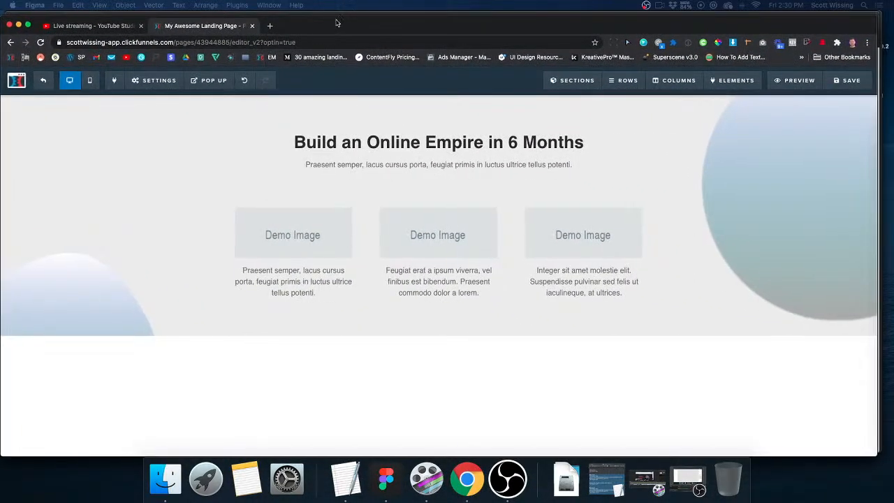
pyautogui.click(867, 136)
pyautogui.click(526, 97)
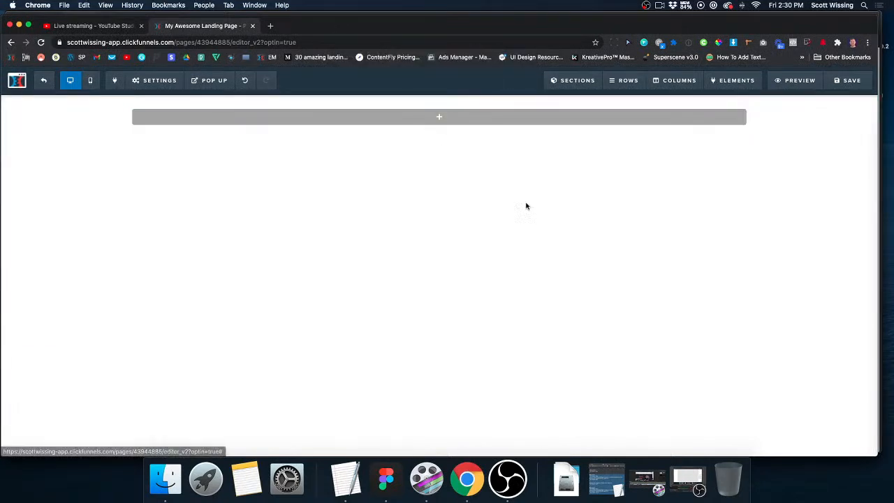
# Insert the saved hero section listed just below Hero Section 1 into the landing page.
pyautogui.click(847, 155)
pyautogui.scroll(-15, 726, 263)
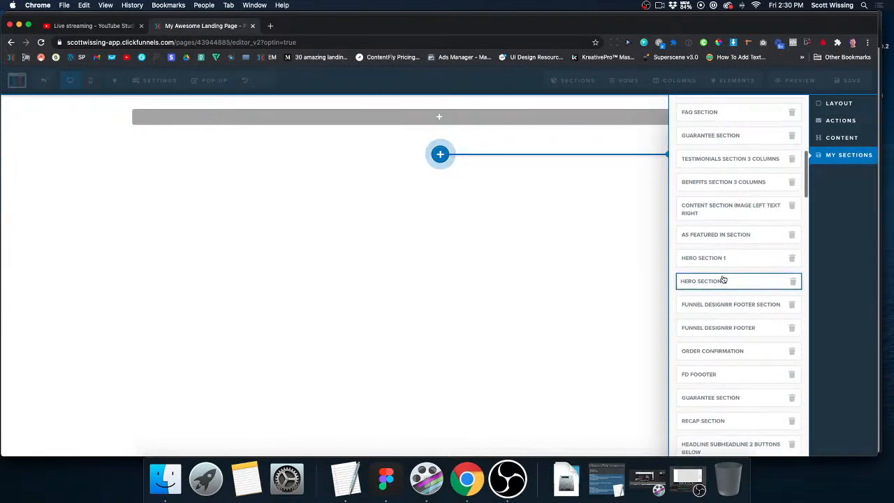
pyautogui.click(692, 288)
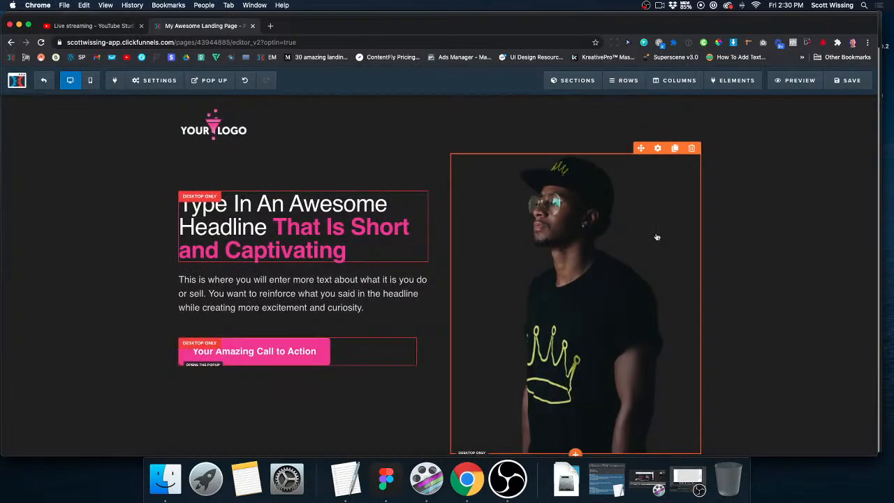
# Replace the hero section's image with "julian 2.png" uploaded from the Desktop folder.
pyautogui.click(657, 149)
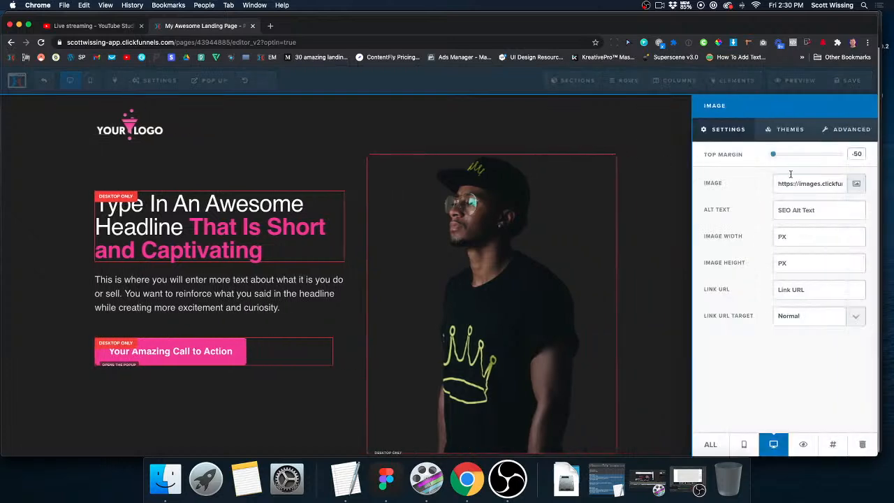
pyautogui.click(857, 185)
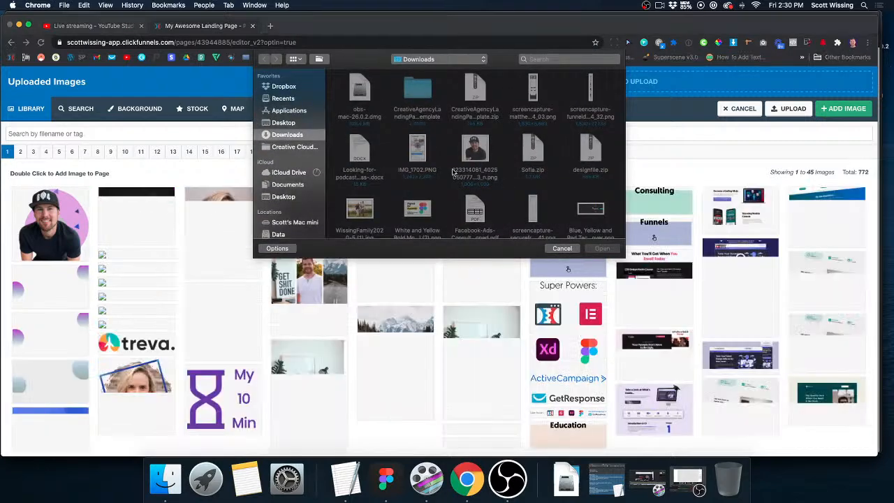
pyautogui.click(286, 123)
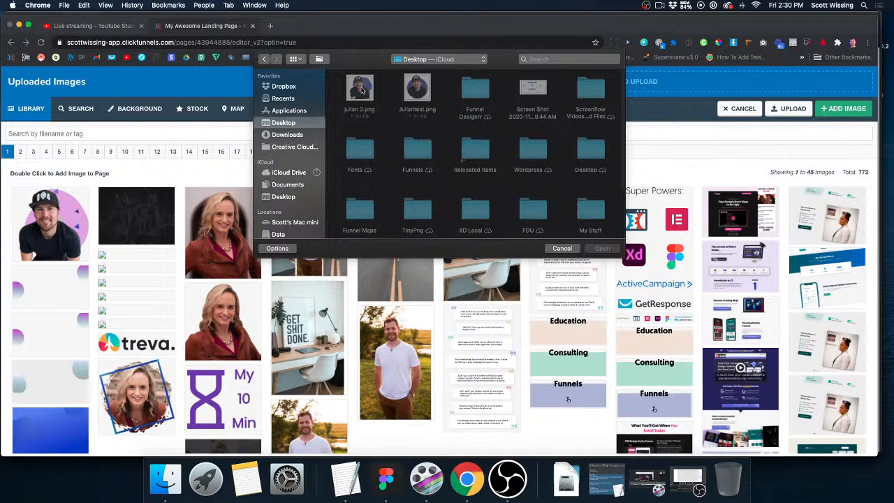
pyautogui.doubleClick(360, 88)
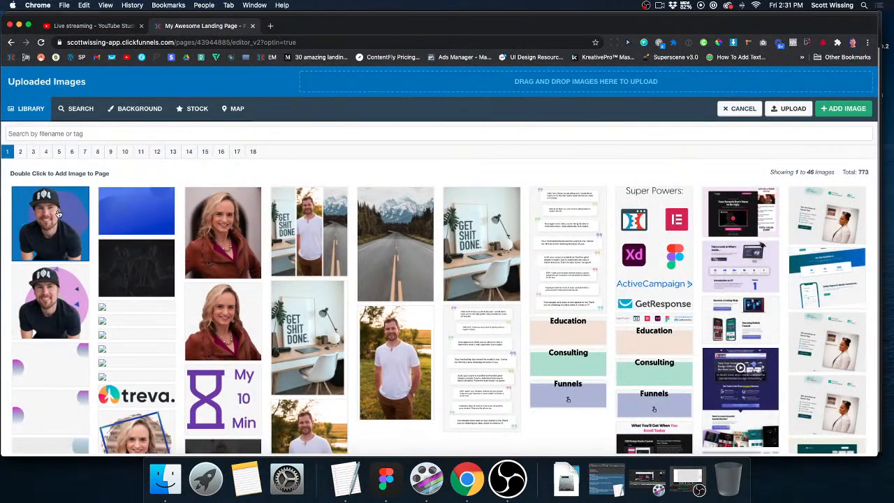
pyautogui.doubleClick(68, 223)
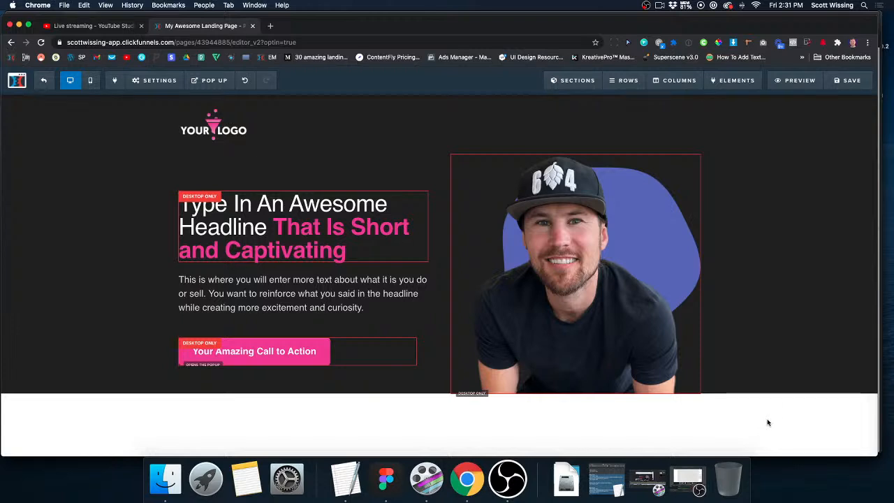
# Preview the landing page with the new hero image, and minimize the browser window.
pyautogui.click(803, 82)
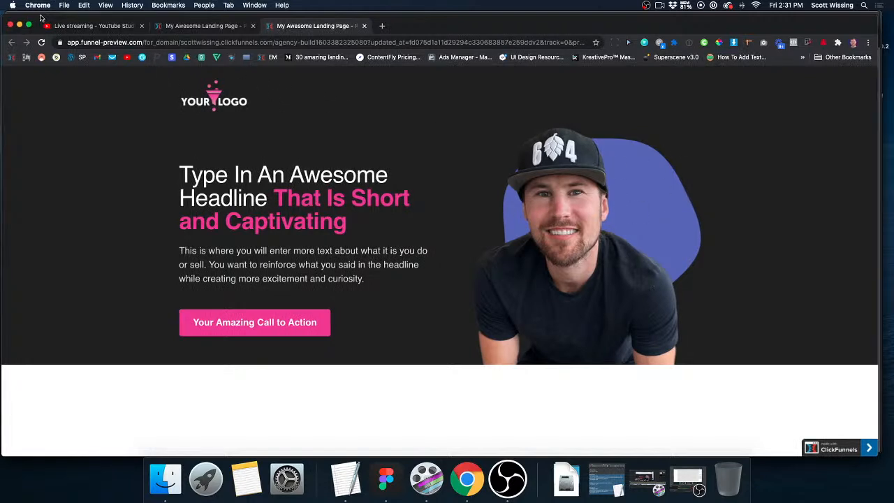
pyautogui.click(20, 26)
pyautogui.press('super+n')
# Switch back to Figma and delete the portrait and blob group from the canvas.
pyautogui.click(364, 486)
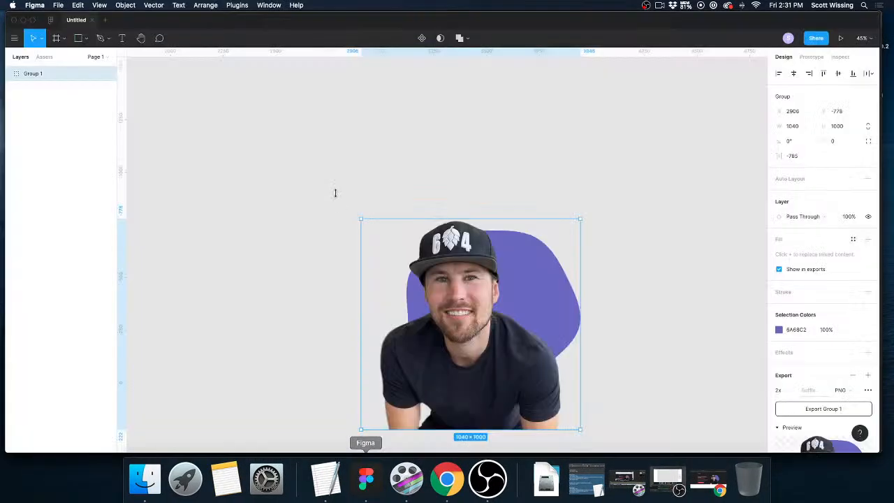
pyautogui.click(313, 170)
pyautogui.click(561, 351)
pyautogui.press('Delete')
# Add a new frame to the empty canvas using the 1440 × 1024 Desktop preset.
pyautogui.hscroll(-1, 457, 222)
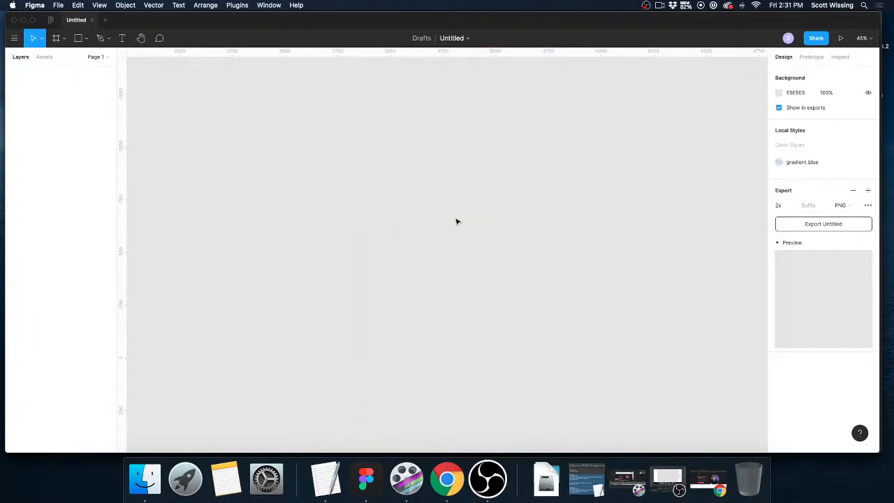
pyautogui.scroll(-2, 472, 228)
pyautogui.hscroll(-1, 469, 233)
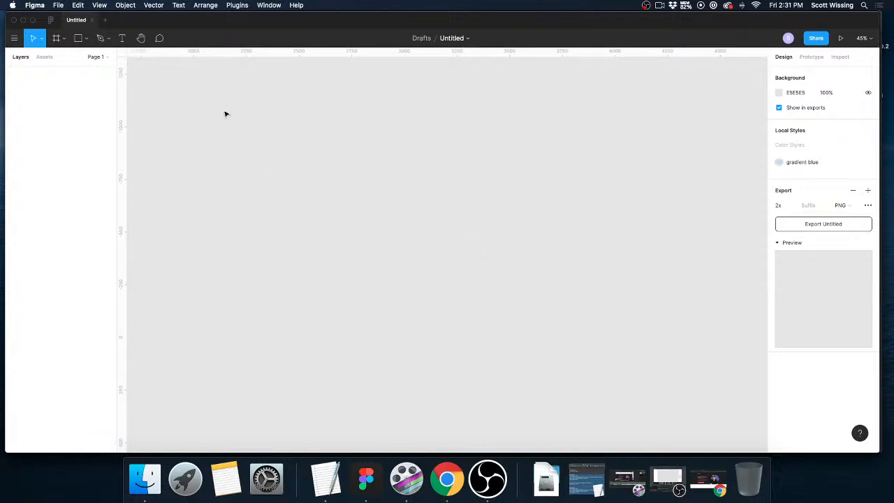
pyautogui.press('f')
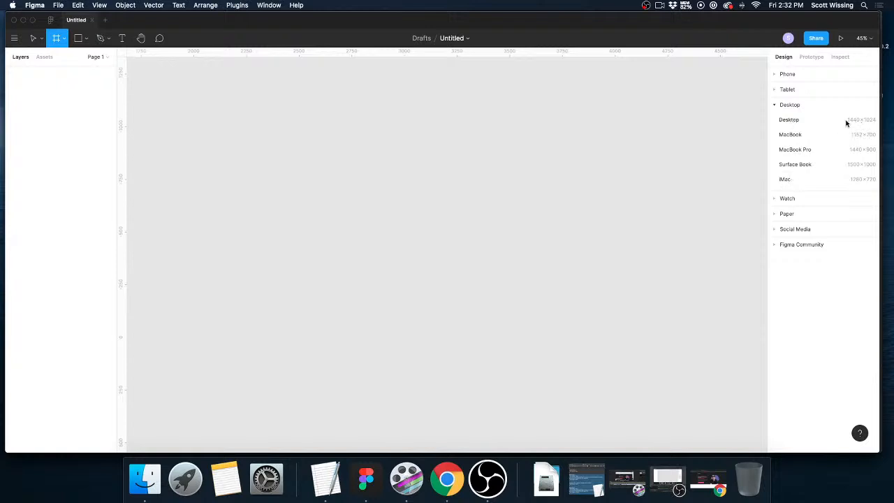
pyautogui.click(790, 120)
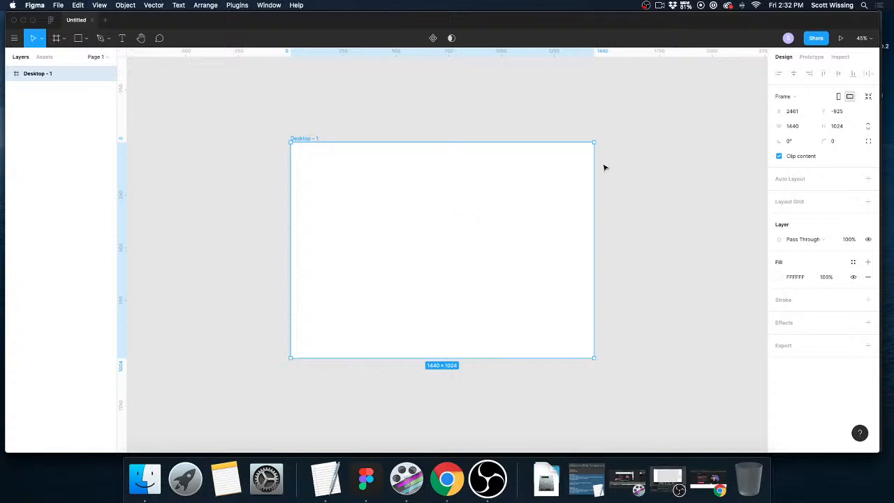
# Resize the Desktop frame to 1920 wide by 1080 high.
pyautogui.click(795, 125)
pyautogui.write('1920')
pyautogui.press('Tab')
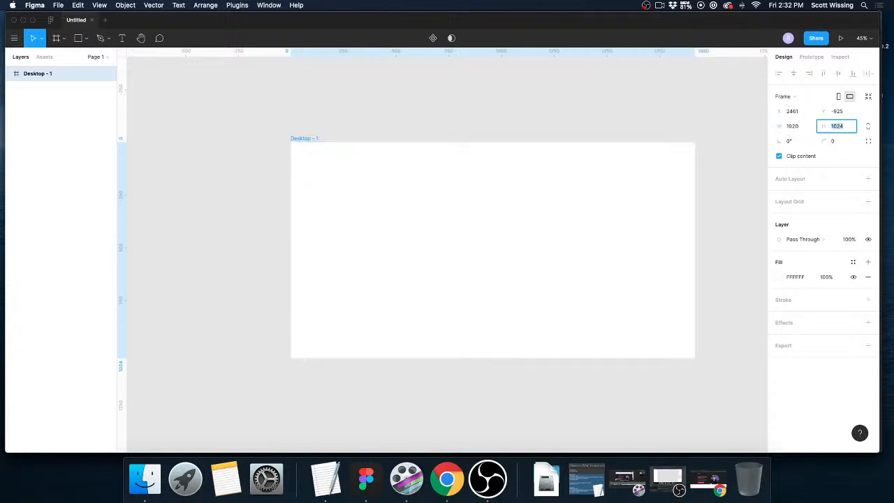
pyautogui.write('1080')
pyautogui.press('Return')
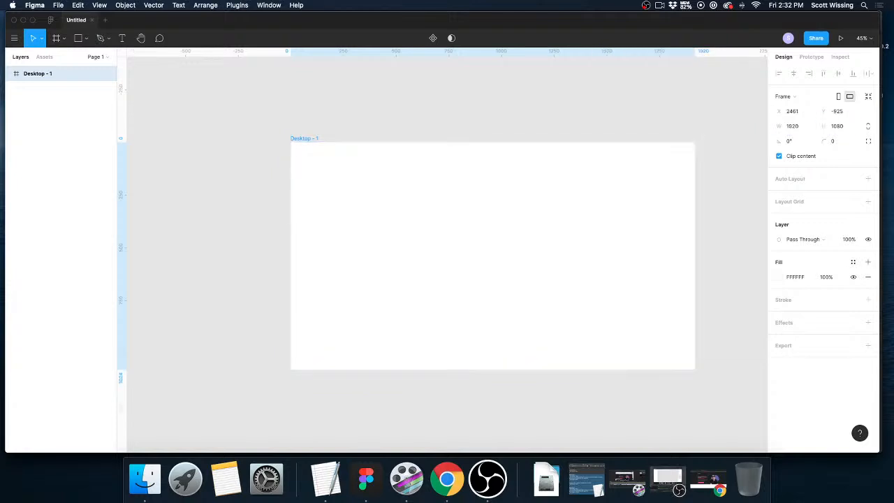
# Move the Desktop frame up and left to about X 2209, Y -947.
pyautogui.moveTo(305, 141); pyautogui.dragTo(265, 137)
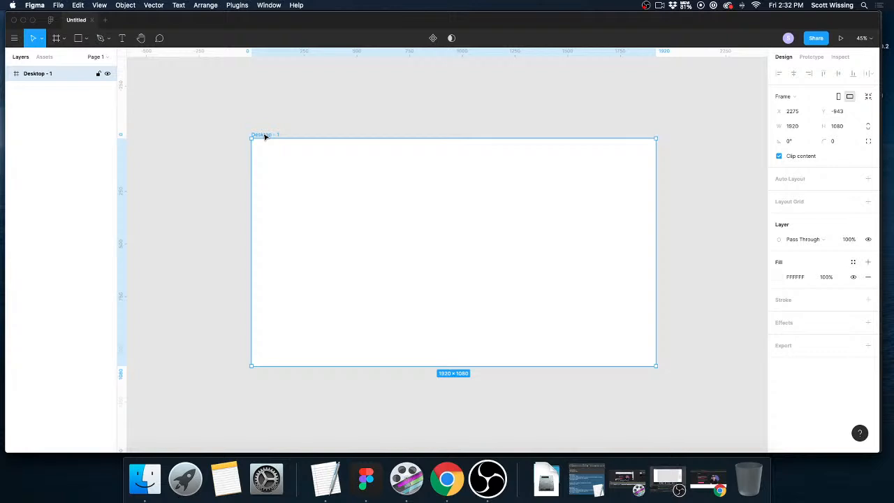
pyautogui.click(719, 233)
pyautogui.click(557, 238)
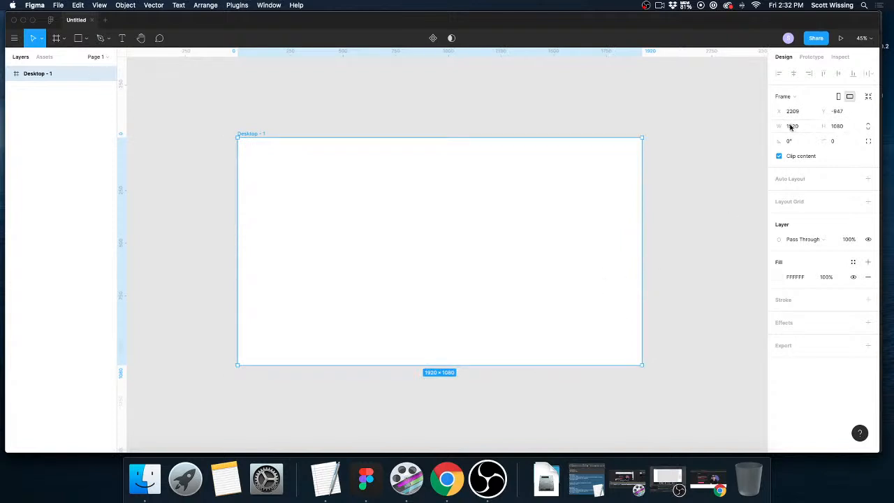
# Draw a circle about 851 px in diameter overlapping the upper-right corner of the Desktop frame.
pyautogui.click(528, 130)
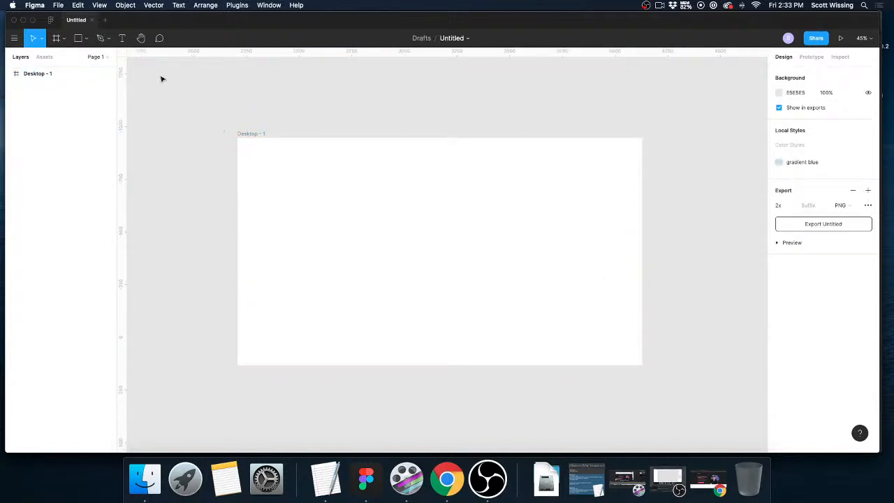
pyautogui.press('o')
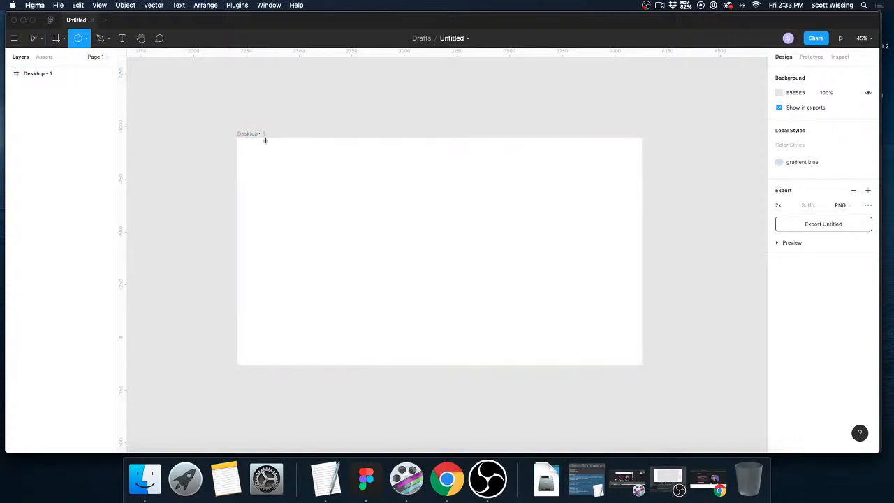
pyautogui.moveTo(546, 114)
pyautogui.mouseDown()
pyautogui.moveTo(716, 202)
pyautogui.moveTo(684, 178)
pyautogui.mouseUp()
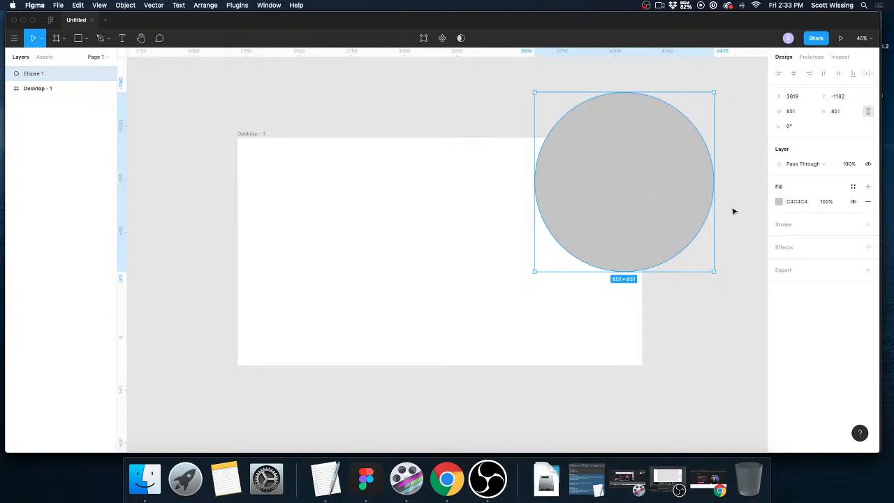
# Change the circle's fill to a linear gradient with its first stop coloured blue-violet 4D3DB2.
pyautogui.click(778, 203)
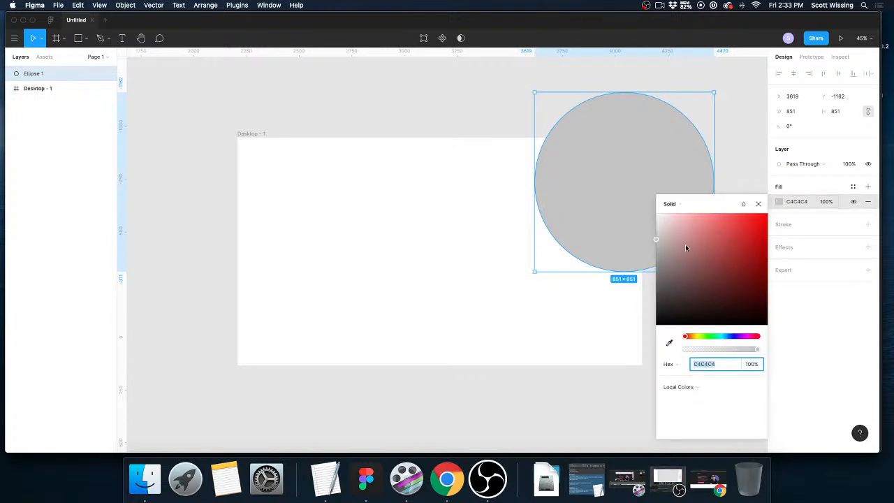
pyautogui.click(681, 203)
pyautogui.click(683, 215)
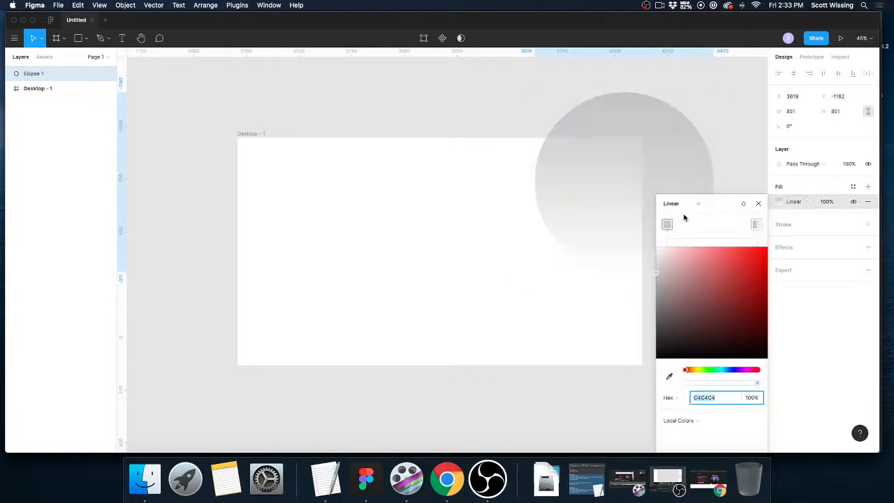
pyautogui.click(669, 227)
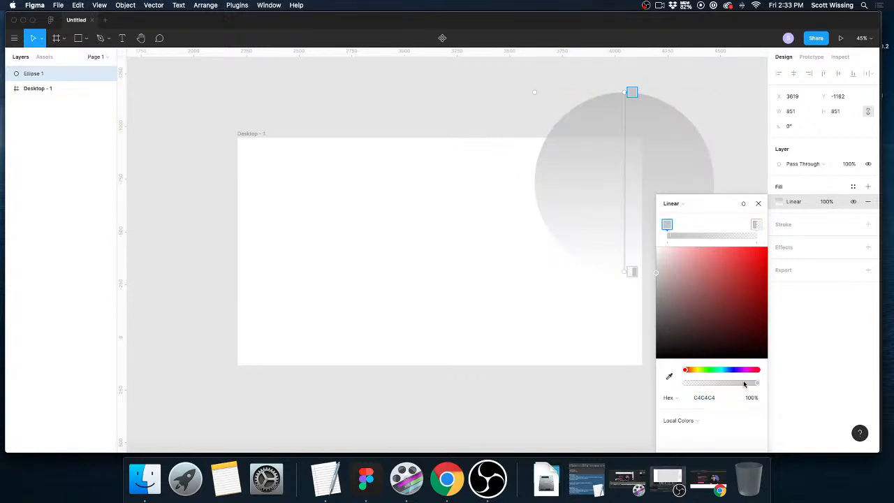
pyautogui.click(734, 370)
pyautogui.click(726, 284)
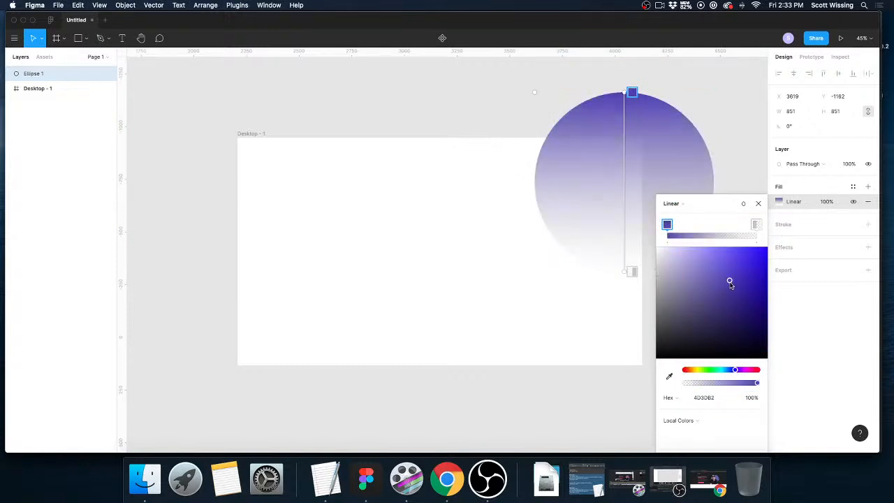
# Colour the gradient's transparent end stop magenta 901784.
pyautogui.click(756, 225)
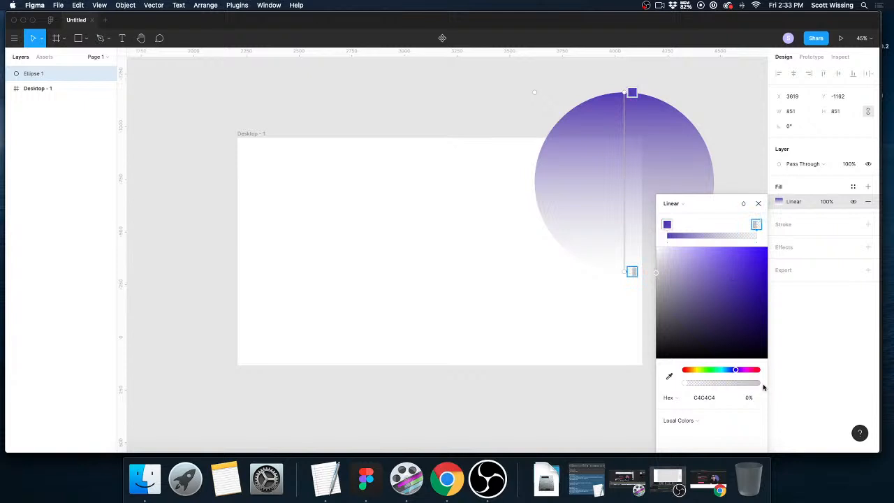
pyautogui.click(745, 371)
pyautogui.click(749, 293)
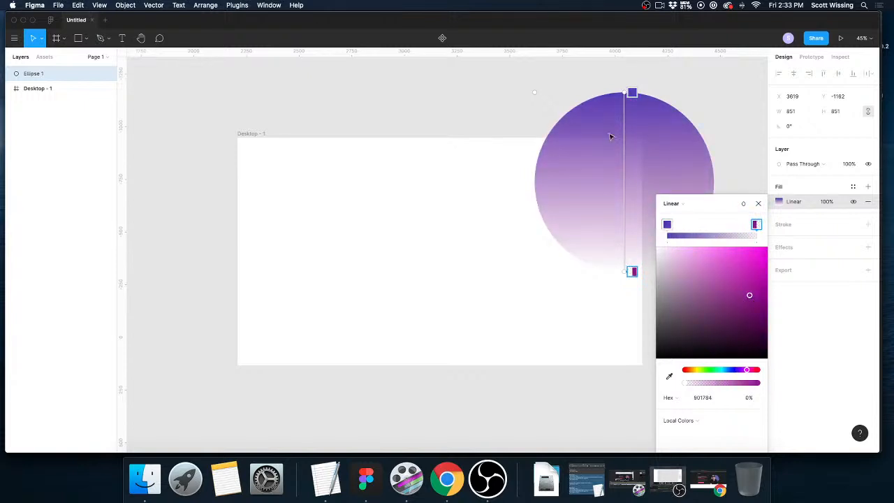
# Tilt the circle's gradient diagonally from its upper left to its lower right and close the fill settings.
pyautogui.moveTo(612, 90); pyautogui.dragTo(591, 91)
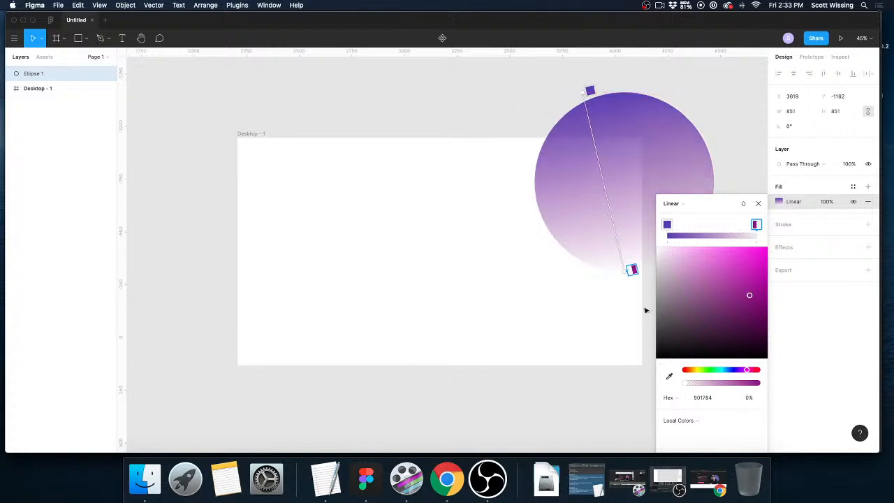
pyautogui.moveTo(632, 270); pyautogui.dragTo(662, 269)
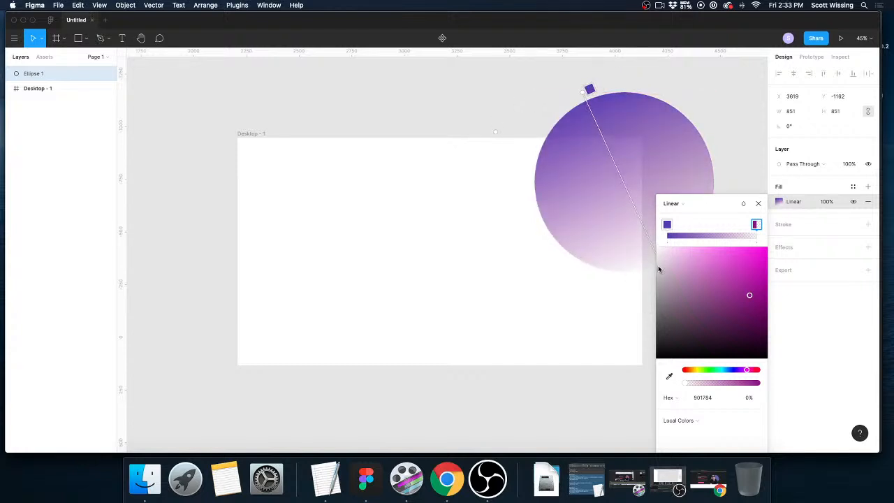
pyautogui.click(759, 204)
# Try placing the circle's layer beneath the Desktop frame, and restore it above the frame.
pyautogui.moveTo(30, 74); pyautogui.dragTo(28, 99)
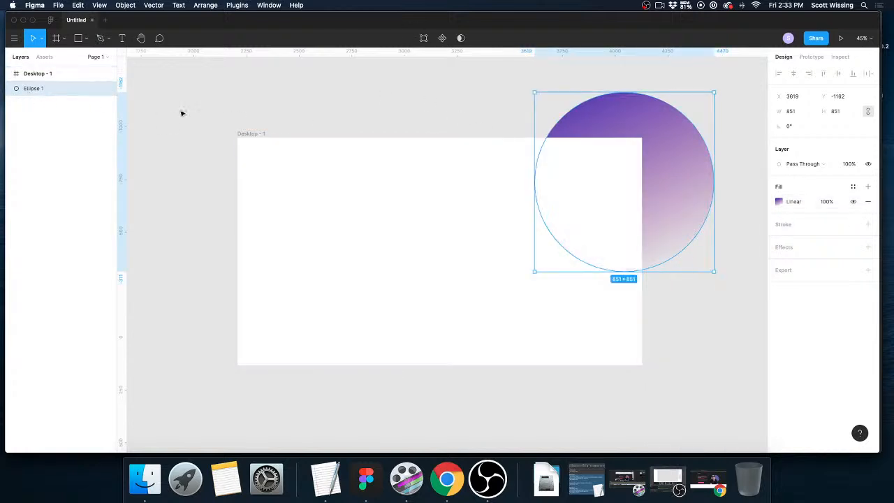
pyautogui.click(269, 121)
pyautogui.press('super+z')
pyautogui.moveTo(27, 88); pyautogui.dragTo(33, 72)
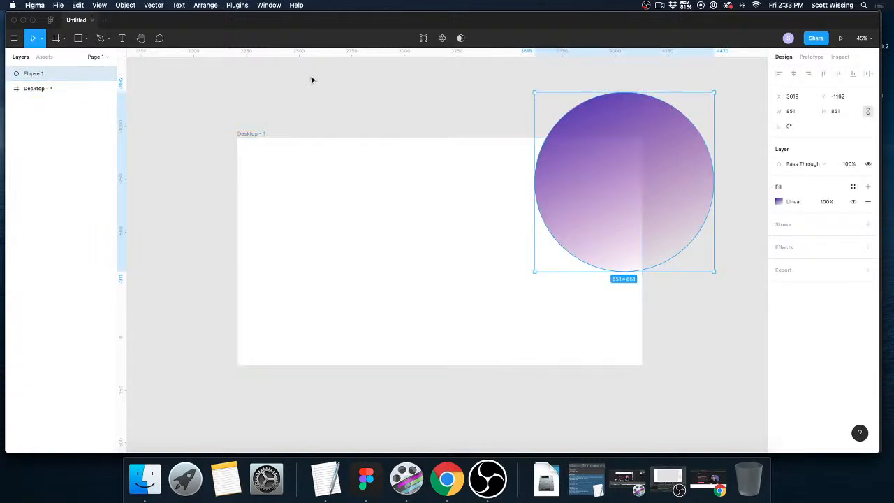
pyautogui.click(312, 81)
# Nest the circle's layer inside the Desktop frame so the frame clips it.
pyautogui.moveTo(31, 76); pyautogui.dragTo(28, 88)
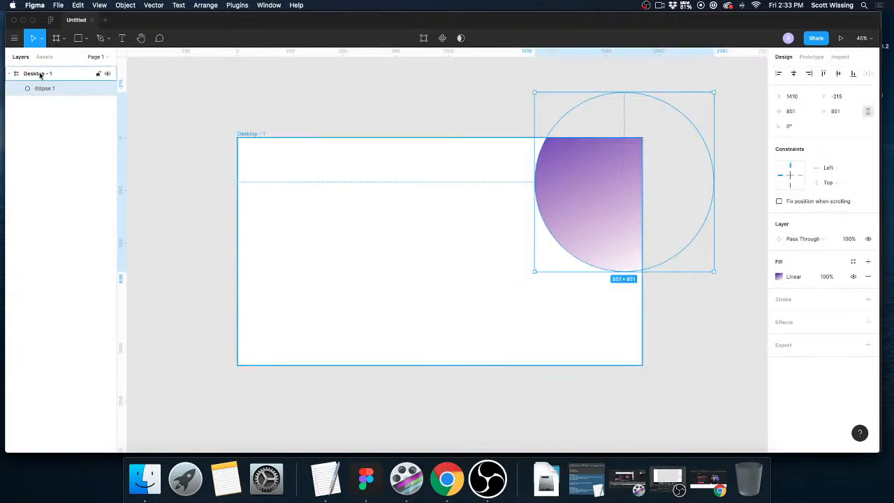
pyautogui.click(717, 327)
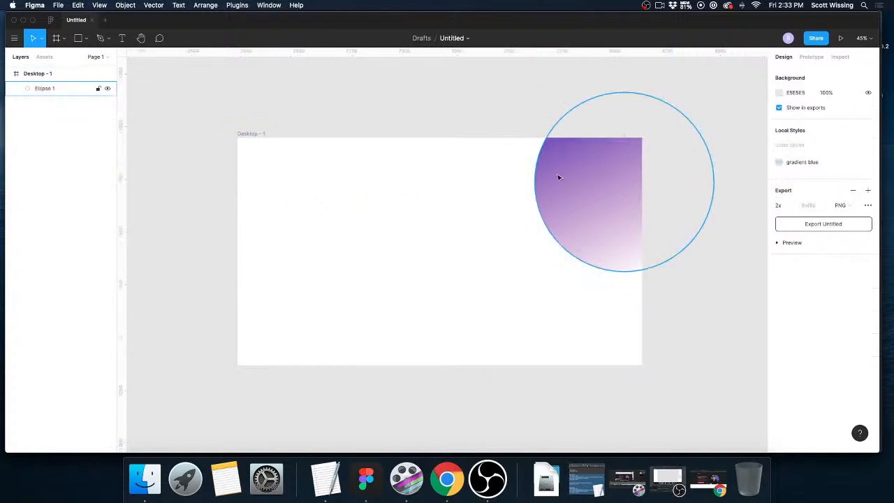
# Duplicate the circle and place the copy over the frame's left edge at about X 1764, Y -773.
pyautogui.click(610, 206)
pyautogui.press('super+d')
pyautogui.moveTo(610, 206); pyautogui.dragTo(217, 271)
pyautogui.click(391, 113)
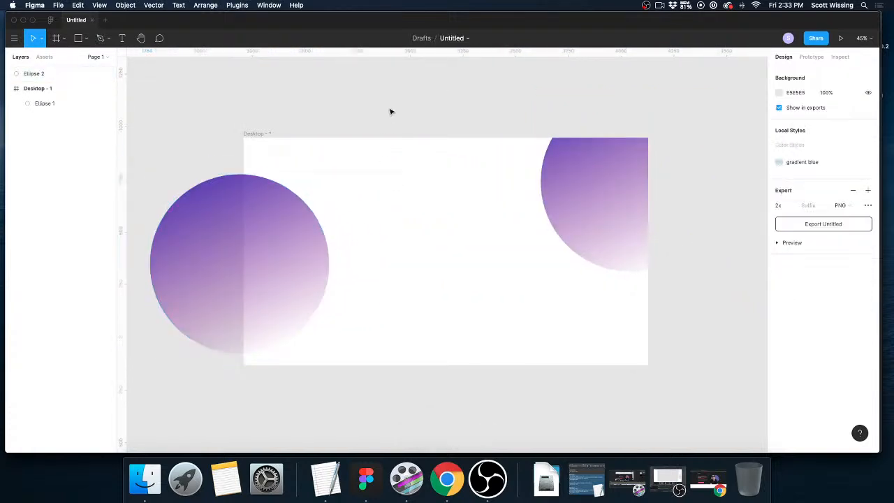
# Nest the duplicated circle's layer inside the Desktop frame beneath the first circle.
pyautogui.hscroll(-2, 381, 133)
pyautogui.click(246, 209)
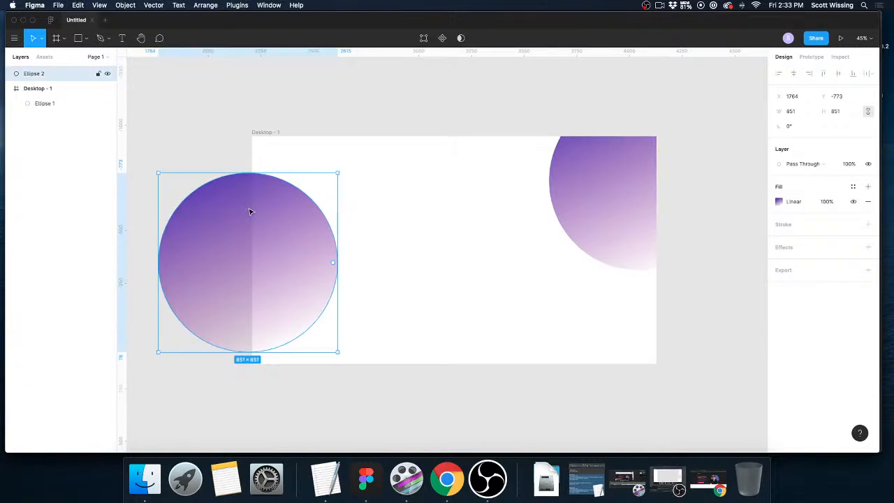
pyautogui.moveTo(40, 76); pyautogui.dragTo(40, 100)
pyautogui.click(335, 122)
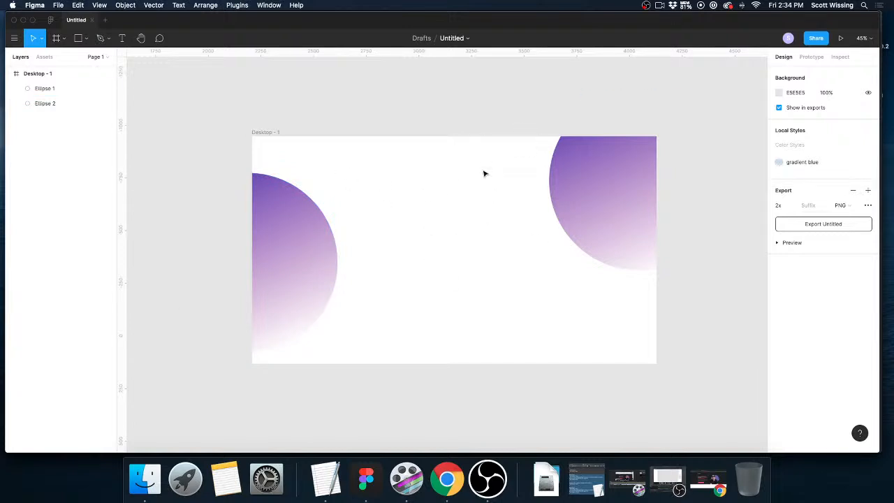
# Make the Desktop frame's white fill fully transparent at 0% opacity.
pyautogui.click(260, 137)
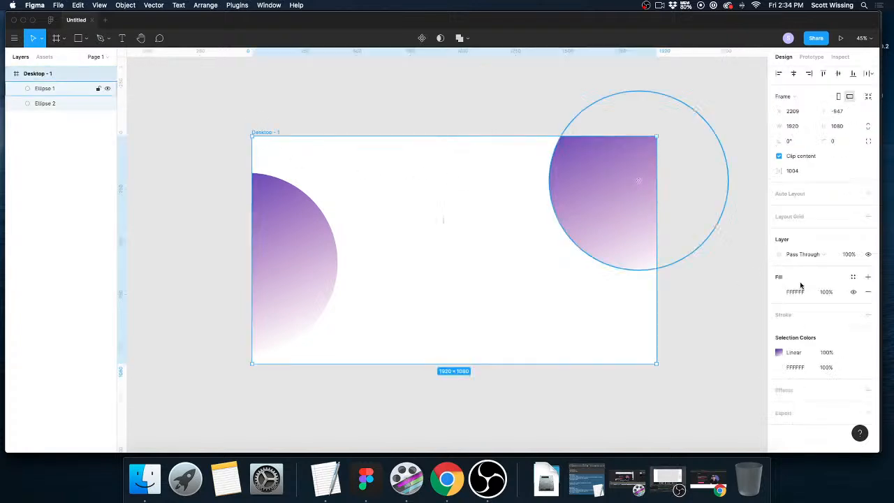
pyautogui.click(779, 292)
pyautogui.moveTo(761, 357); pyautogui.dragTo(597, 301)
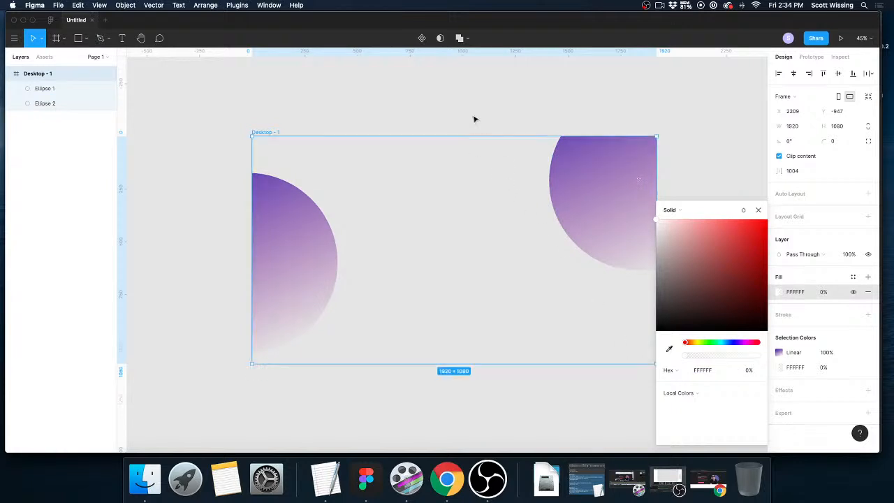
pyautogui.click(474, 119)
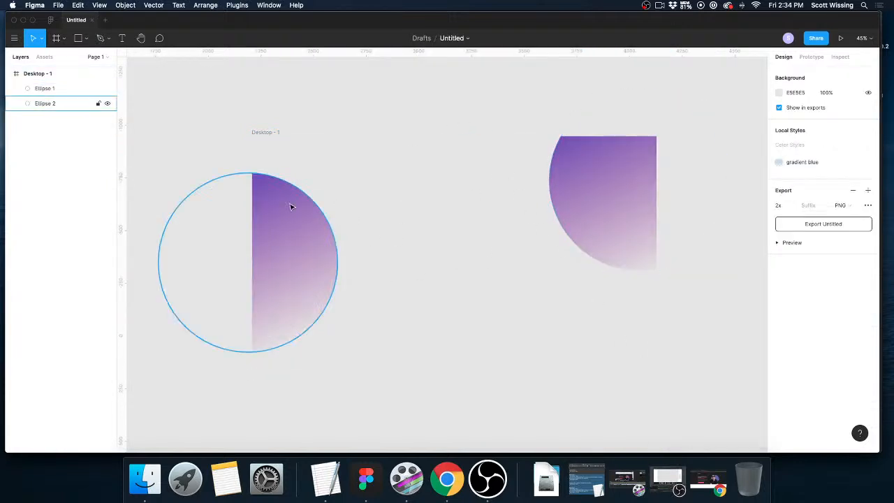
# Shrink the left circle proportionally and reposition it so roughly its right half lies inside the frame's left edge.
pyautogui.hscroll(-2, 381, 132)
pyautogui.click(333, 318)
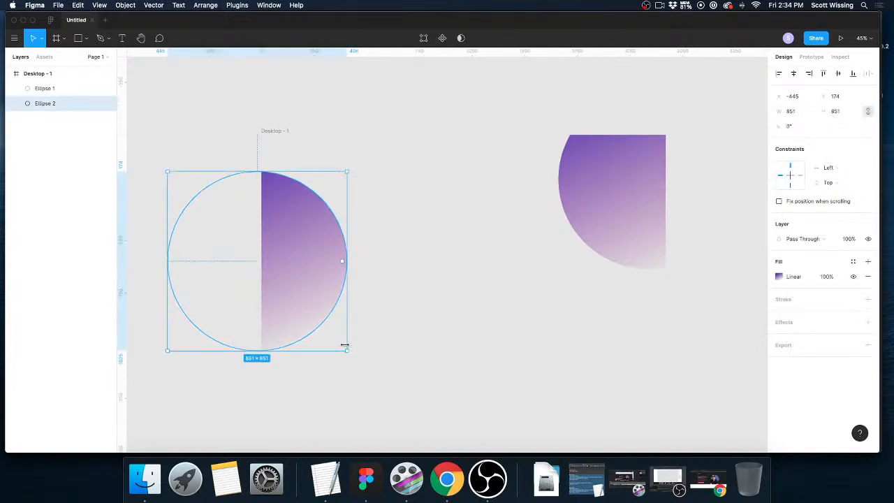
pyautogui.moveTo(345, 349); pyautogui.dragTo(309, 313)
pyautogui.moveTo(299, 265); pyautogui.dragTo(329, 260)
pyautogui.click(372, 142)
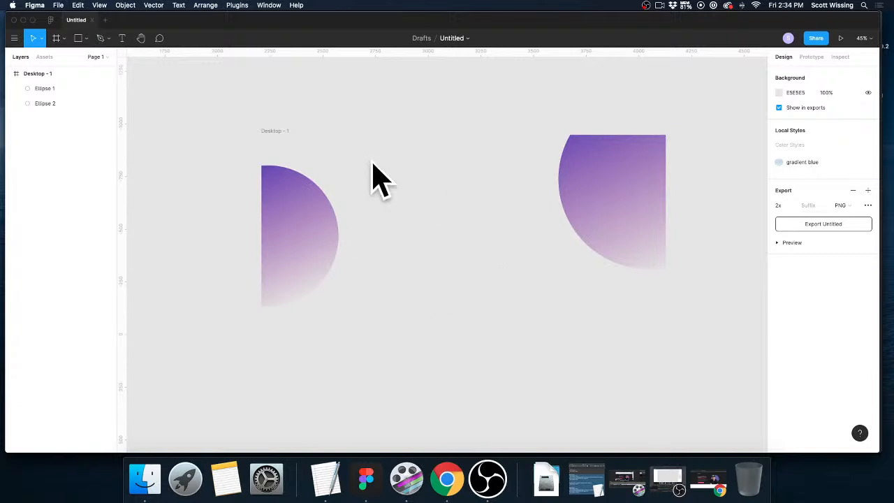
# Add a 1x PNG export setting to the Desktop frame.
pyautogui.click(279, 131)
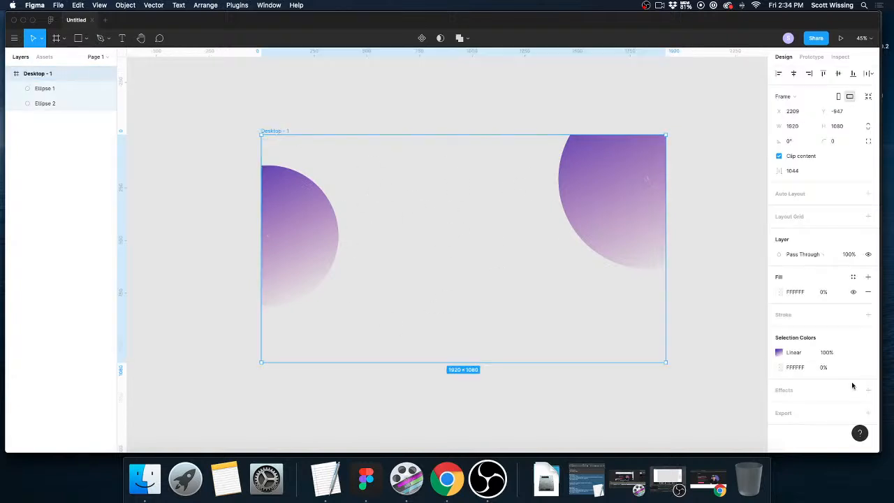
pyautogui.click(868, 416)
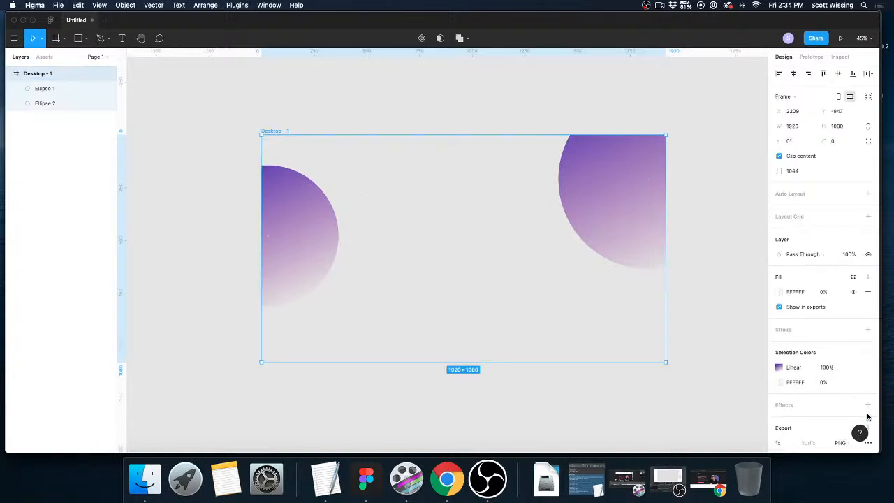
pyautogui.scroll(-2, 821, 409)
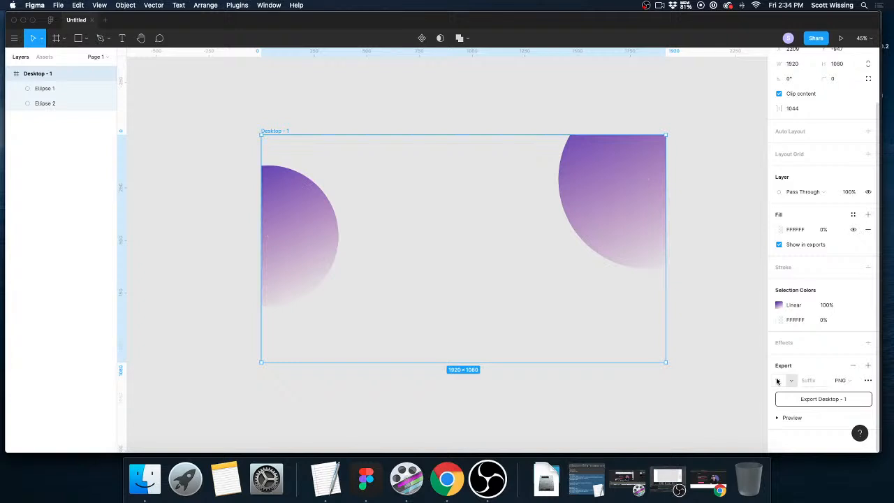
# Export the frame to the Desktop folder as "orb background1.png".
pyautogui.click(816, 400)
pyautogui.write('t')
pyautogui.write('rb')
pyautogui.write(' background')
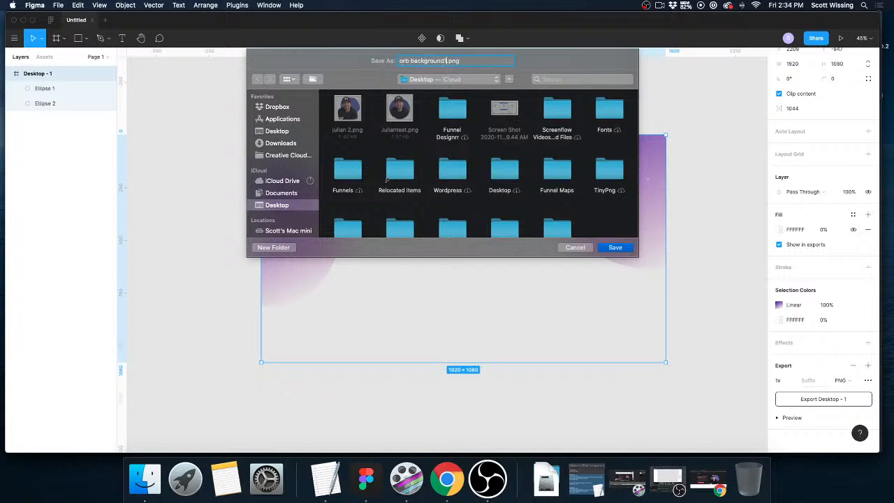
pyautogui.click(614, 248)
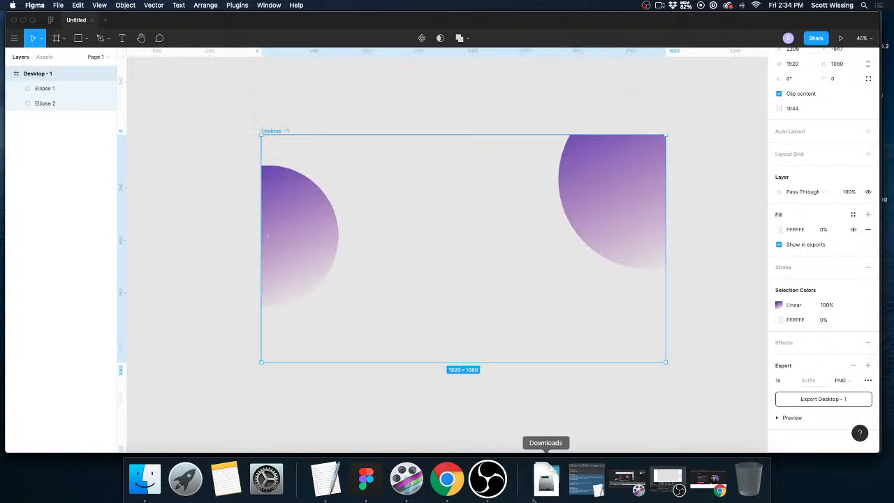
# Switch to the Chrome window with the ClickFunnels landing page and close its preview to return to the page editor.
pyautogui.click(447, 481)
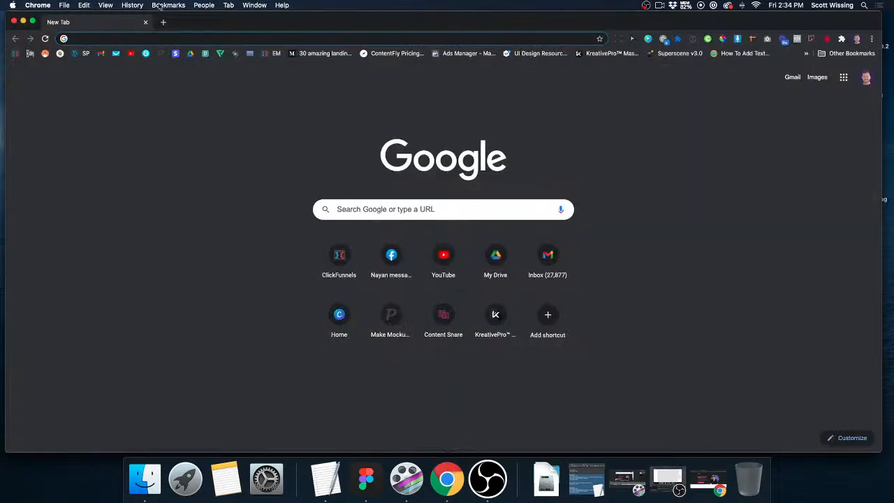
pyautogui.click(722, 470)
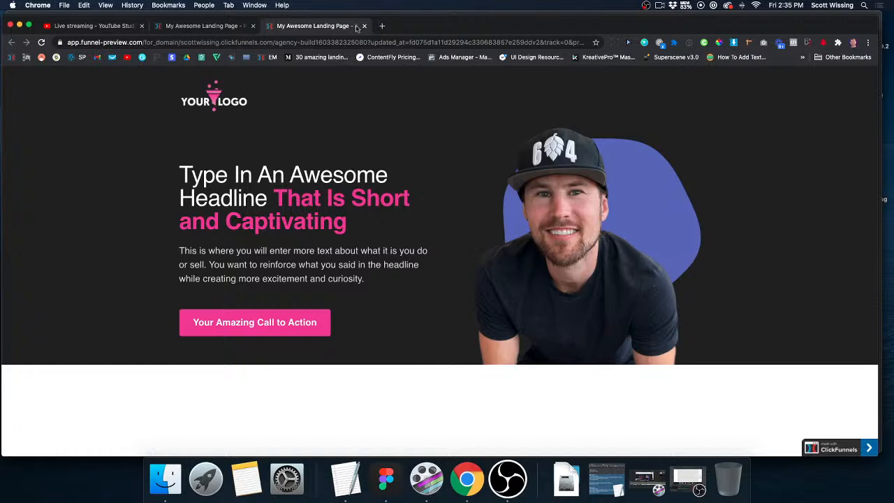
pyautogui.click(364, 26)
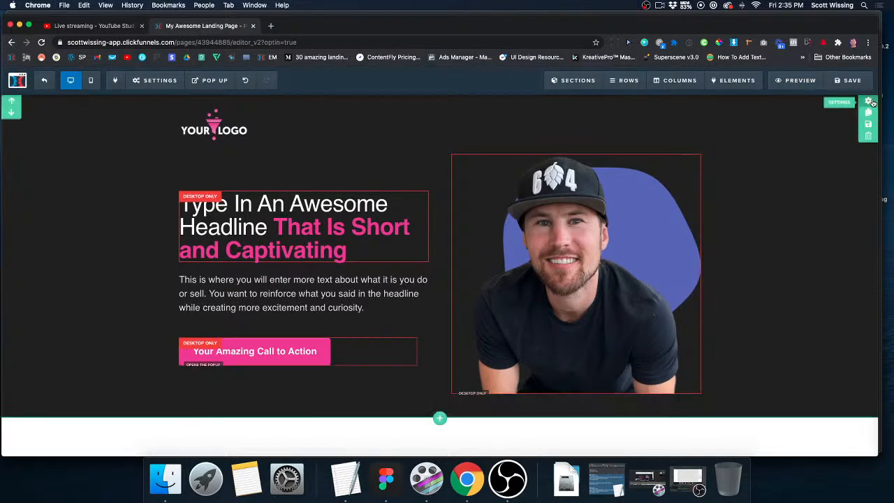
# Upload "orb background1.png" to the image library and apply it as the hero section's background image.
pyautogui.click(868, 102)
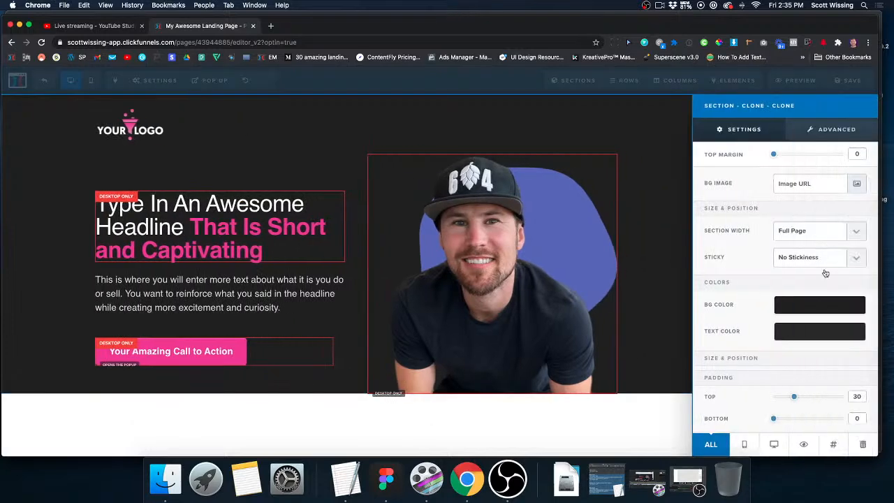
pyautogui.click(856, 184)
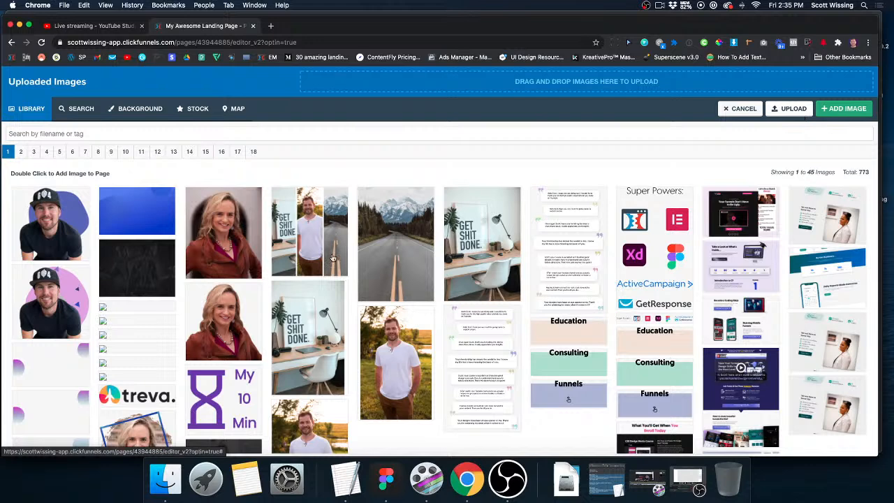
pyautogui.click(362, 96)
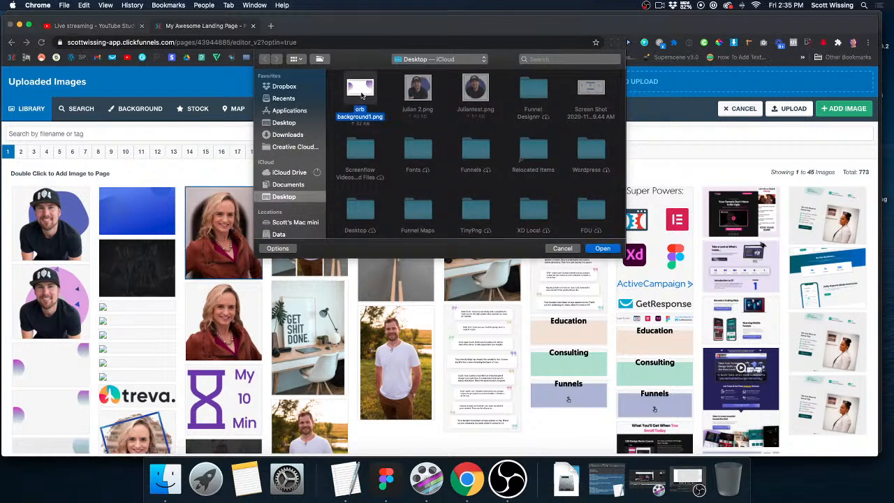
pyautogui.doubleClick(362, 96)
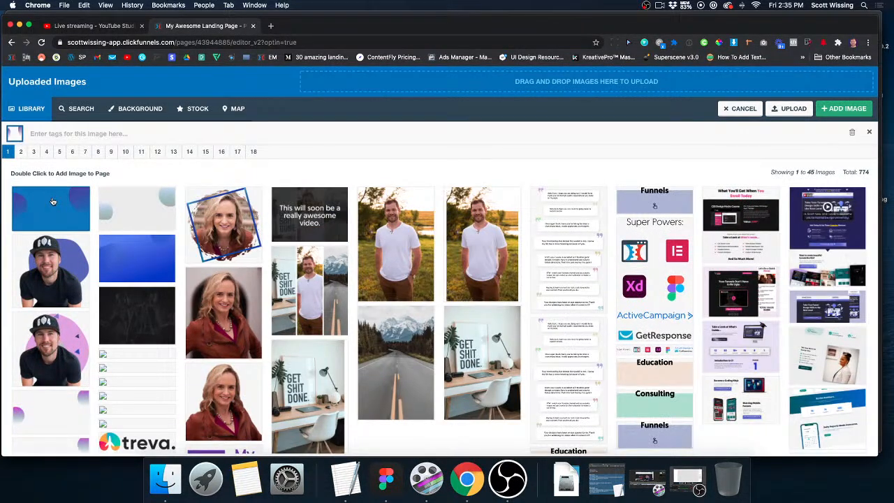
pyautogui.doubleClick(53, 201)
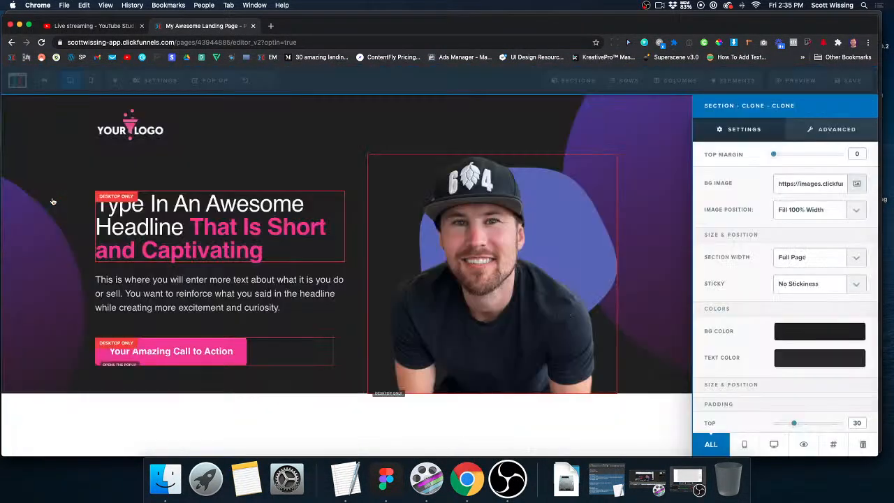
pyautogui.click(342, 124)
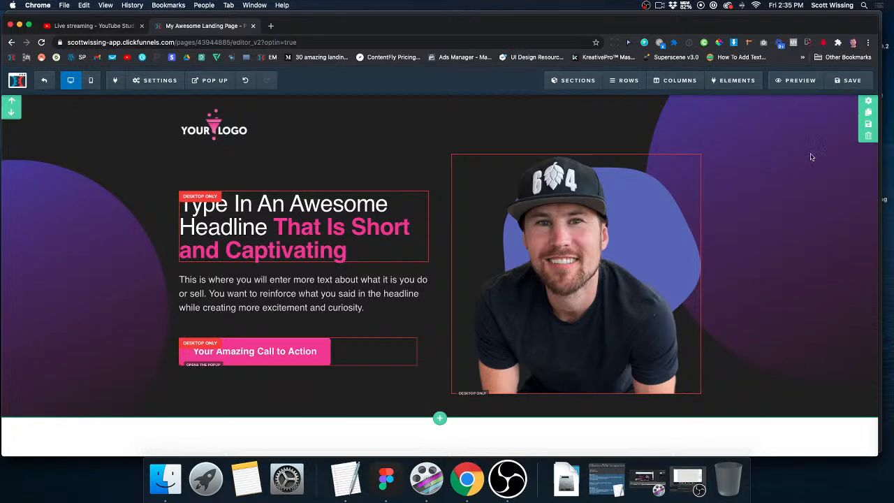
# Save the landing page and preview it at narrower and wider browser widths to examine how the hero background scales.
pyautogui.click(866, 102)
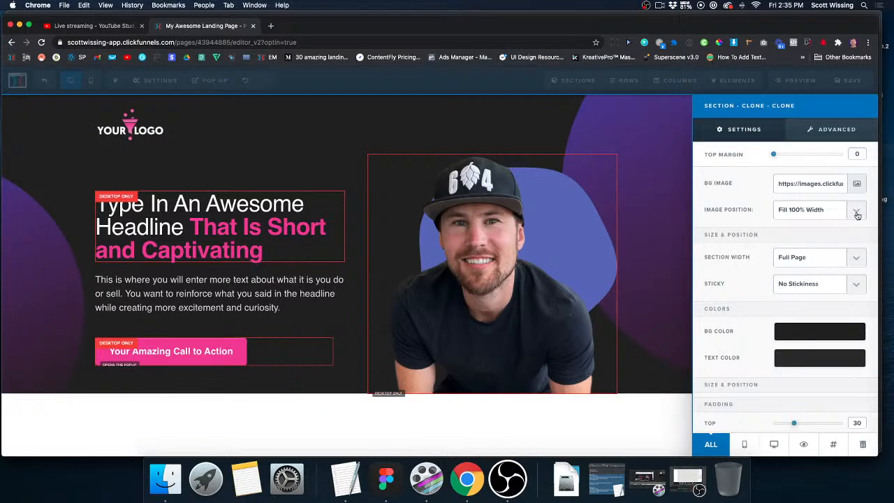
pyautogui.click(657, 218)
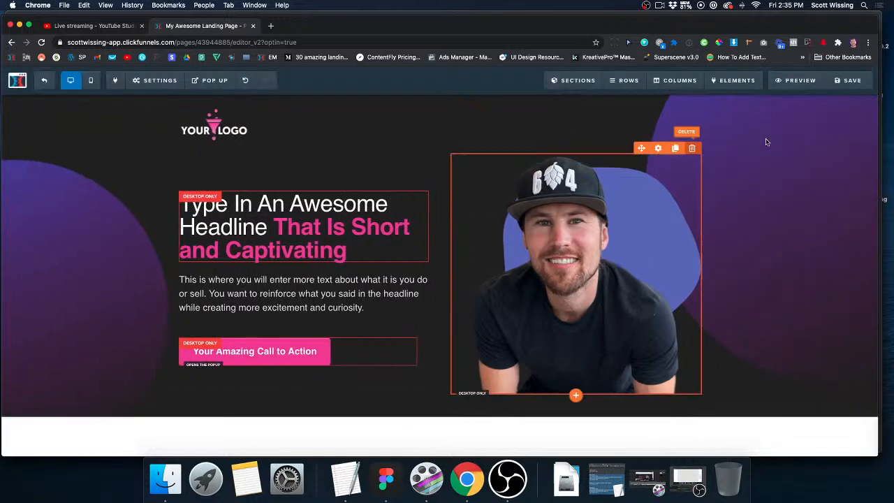
pyautogui.click(851, 85)
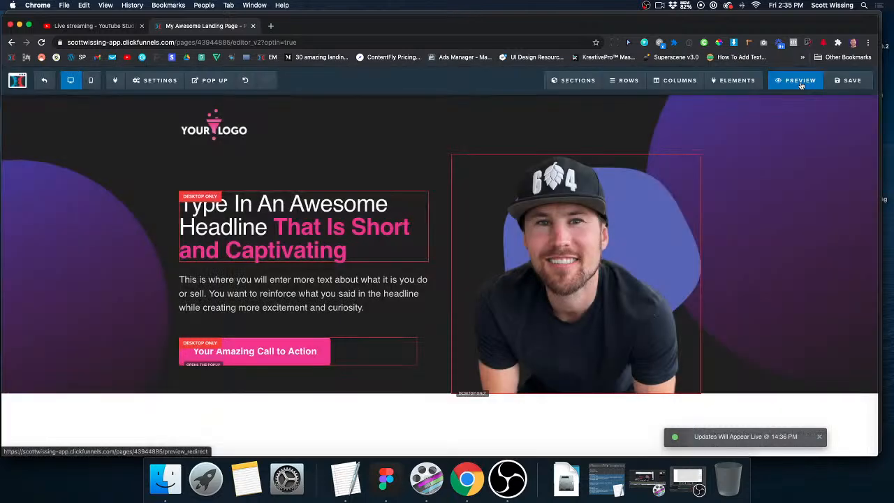
pyautogui.click(800, 82)
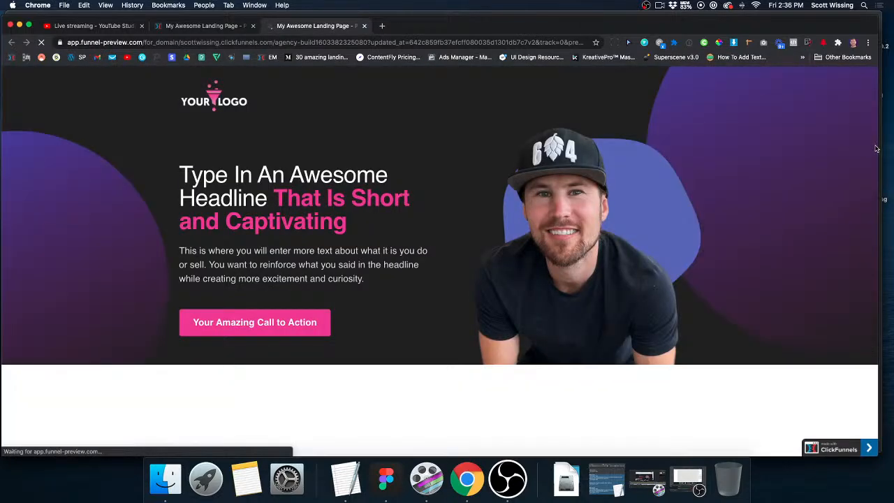
pyautogui.moveTo(877, 148); pyautogui.dragTo(890, 146)
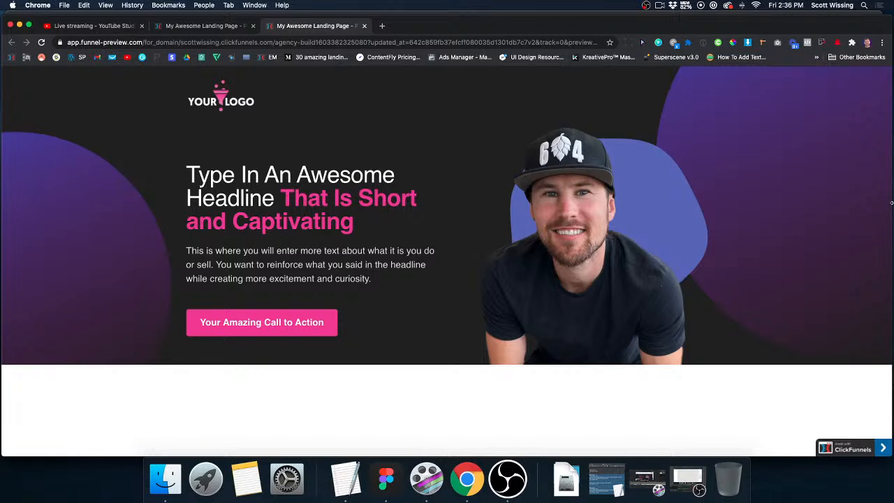
pyautogui.moveTo(891, 202); pyautogui.dragTo(613, 204)
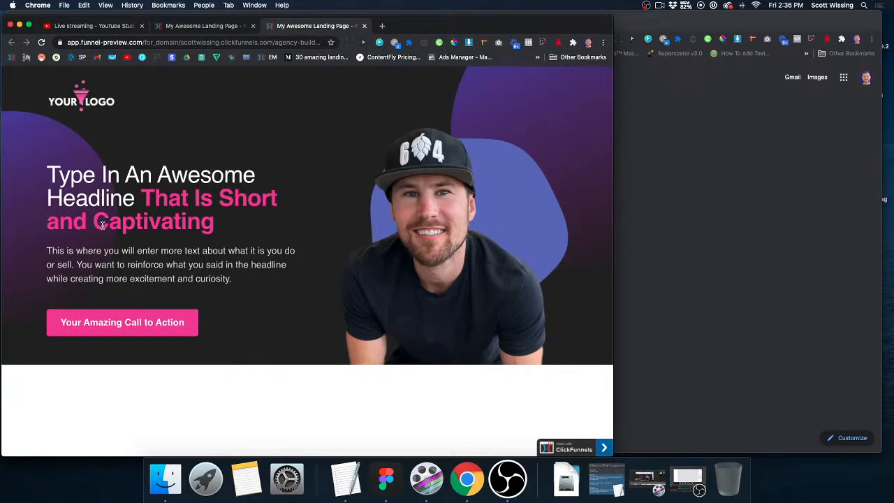
pyautogui.moveTo(613, 222); pyautogui.dragTo(765, 222)
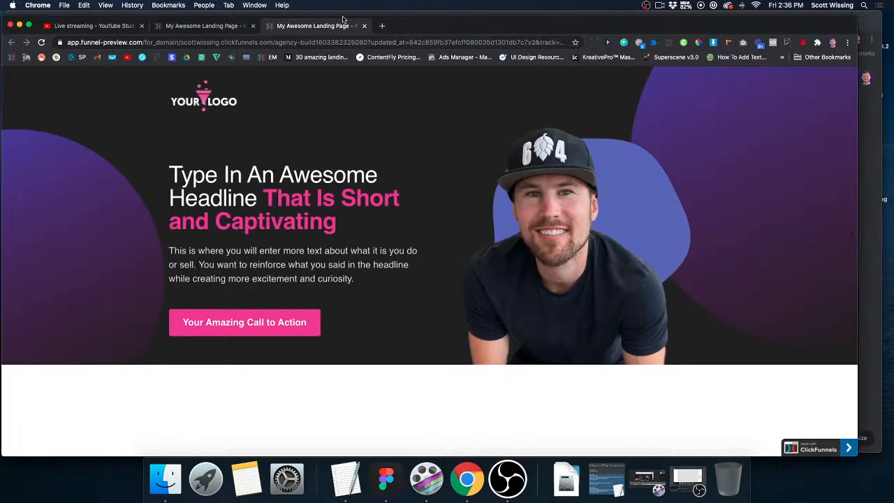
pyautogui.click(364, 26)
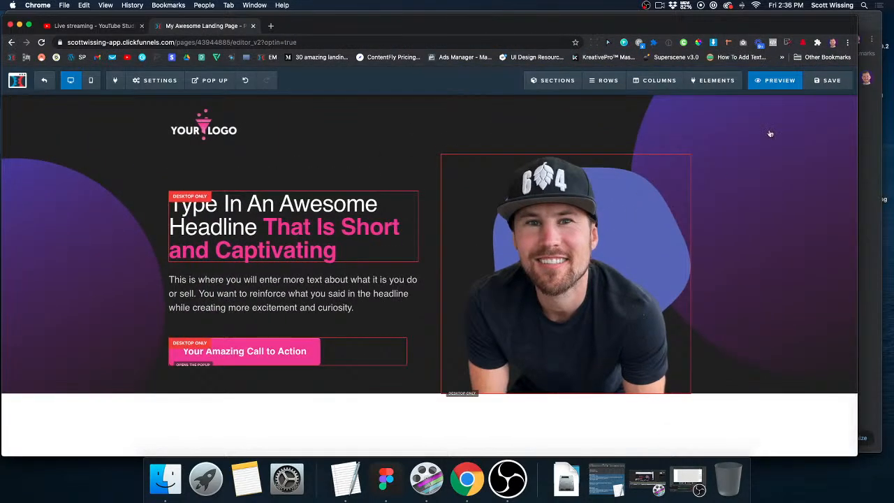
# Set the hero section's background image position to No Repeat.
pyautogui.click(848, 104)
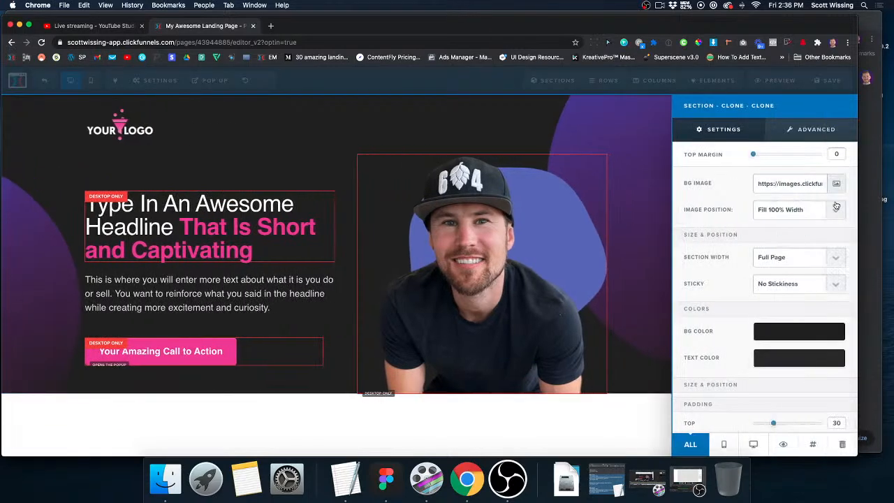
pyautogui.click(836, 210)
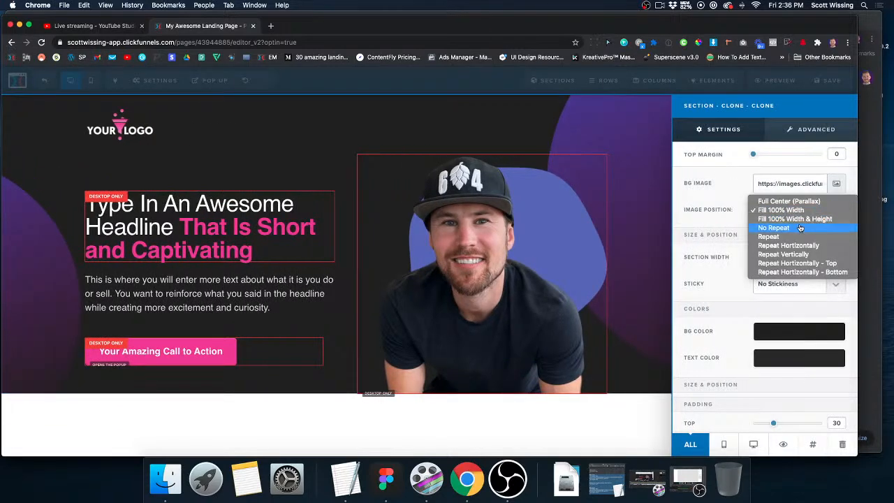
pyautogui.click(774, 228)
pyautogui.click(625, 224)
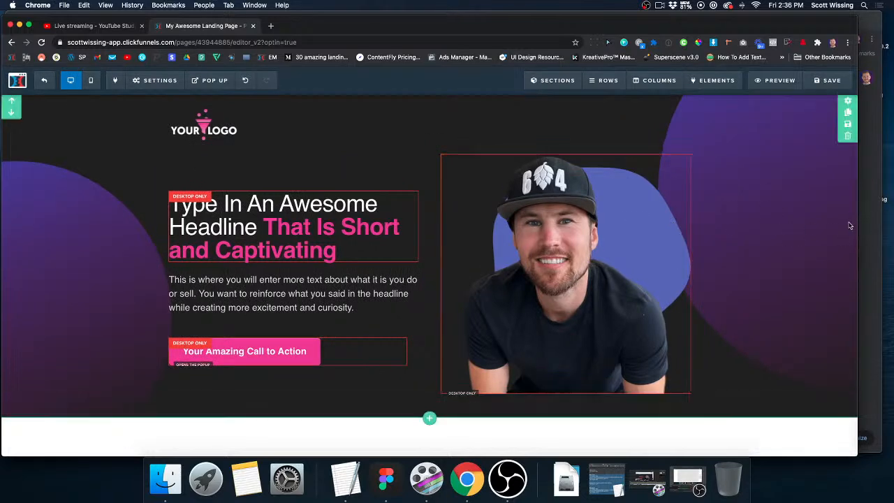
# Save the page with the No Repeat background and preview it at several browser widths to examine the circles' placement.
pyautogui.moveTo(865, 222); pyautogui.dragTo(893, 223)
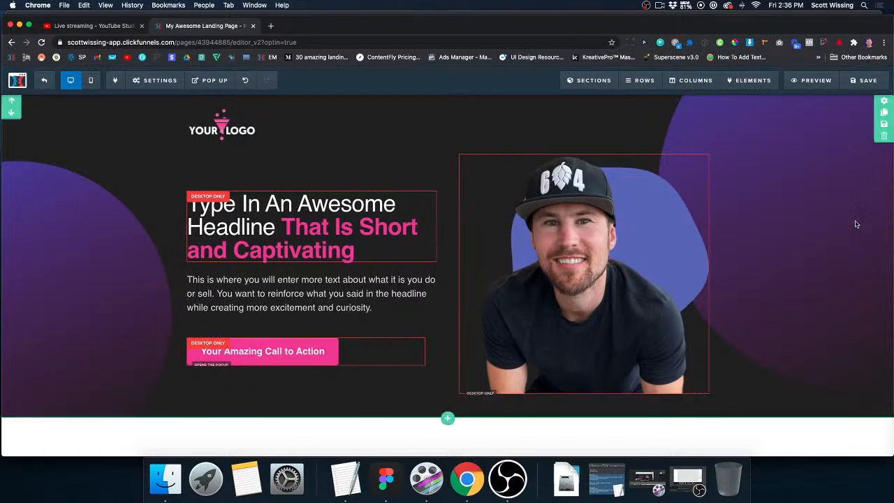
pyautogui.click(866, 82)
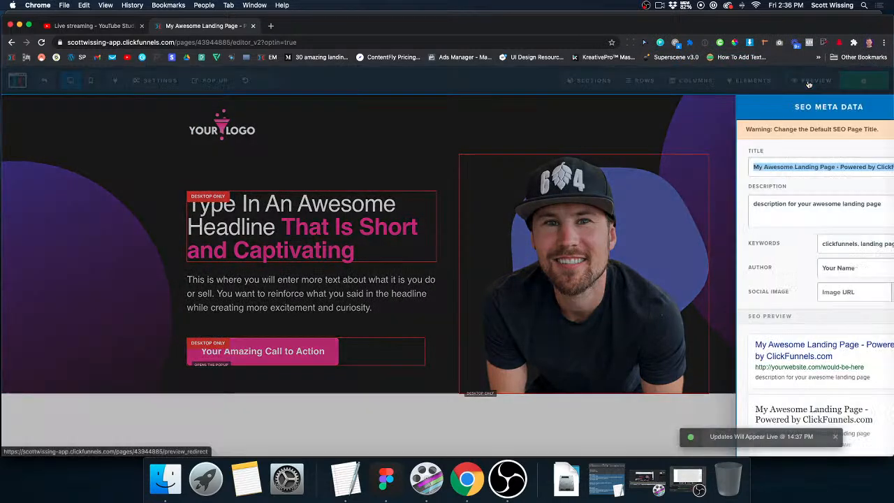
pyautogui.click(810, 81)
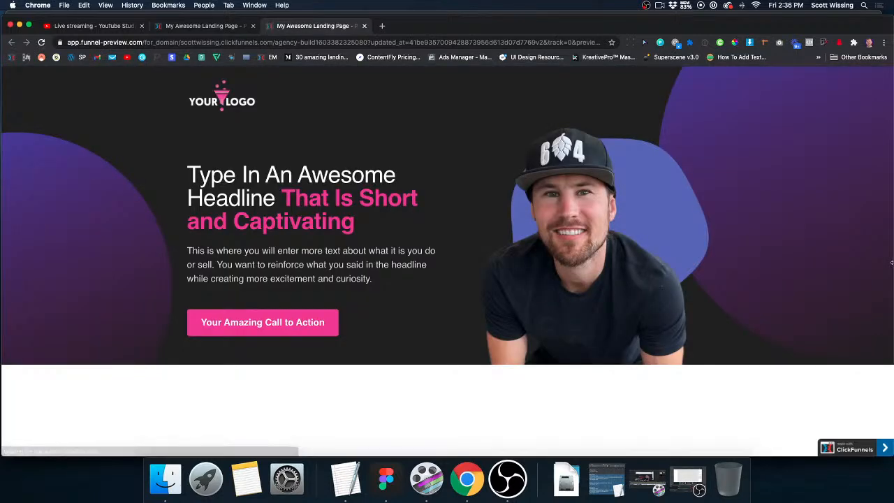
pyautogui.moveTo(892, 263); pyautogui.dragTo(633, 273)
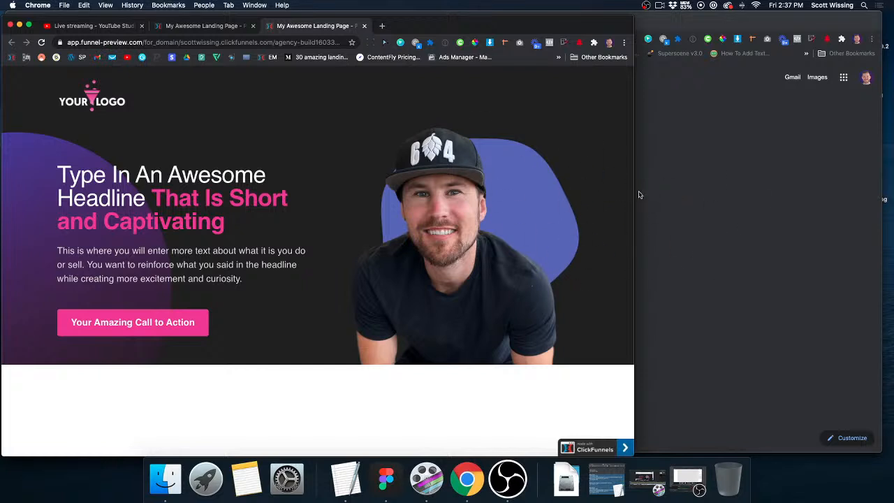
pyautogui.moveTo(635, 195); pyautogui.dragTo(667, 195)
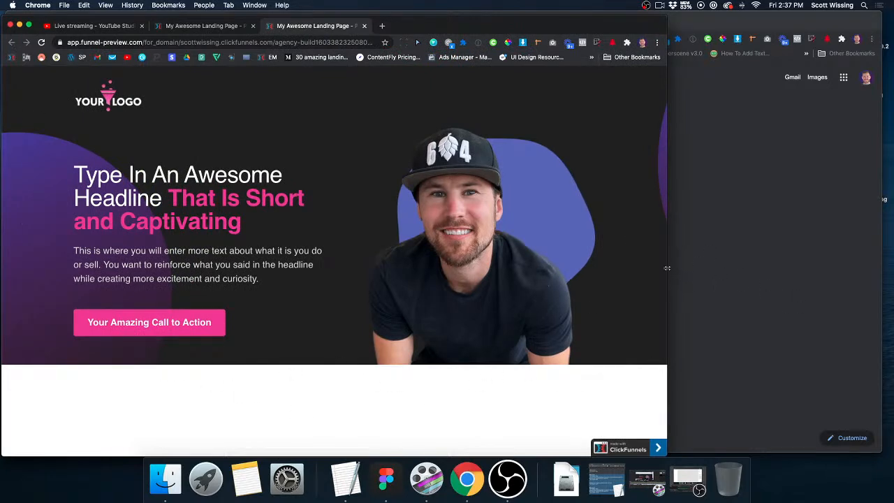
pyautogui.moveTo(669, 266); pyautogui.dragTo(538, 266)
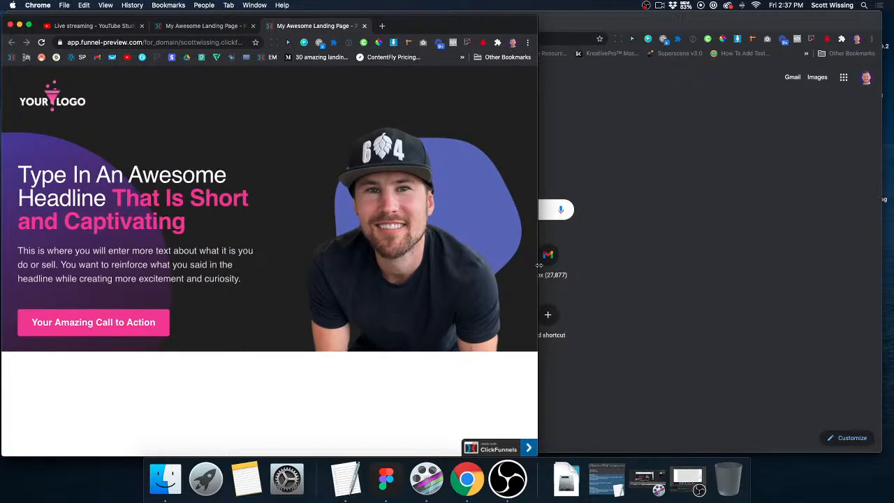
pyautogui.moveTo(539, 265); pyautogui.dragTo(888, 292)
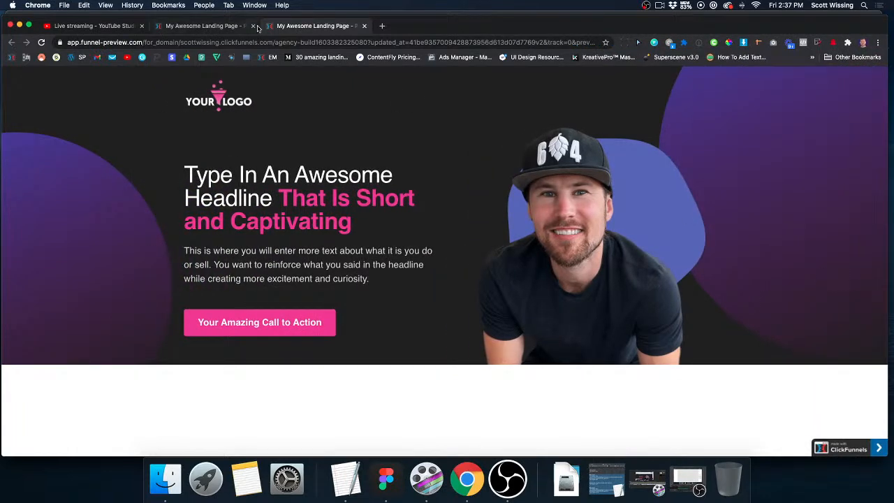
pyautogui.click(363, 26)
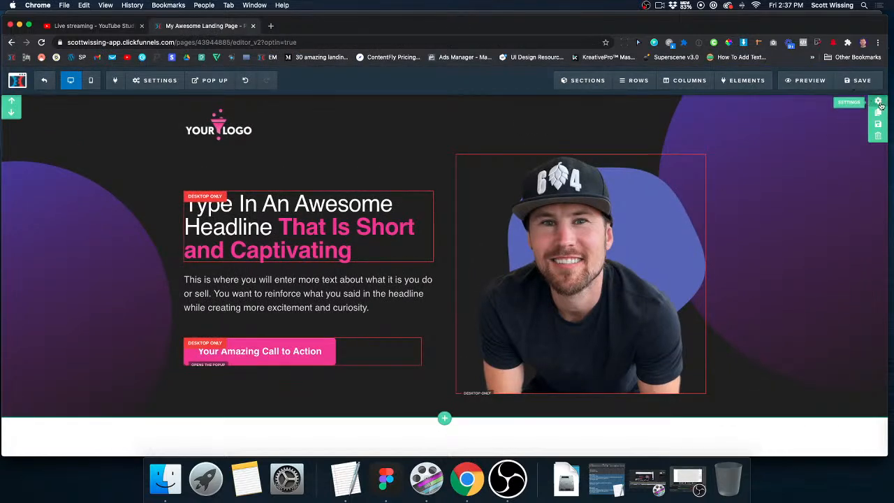
# Set the hero section's background image position to Full Center (Parallax).
pyautogui.click(878, 103)
pyautogui.click(866, 211)
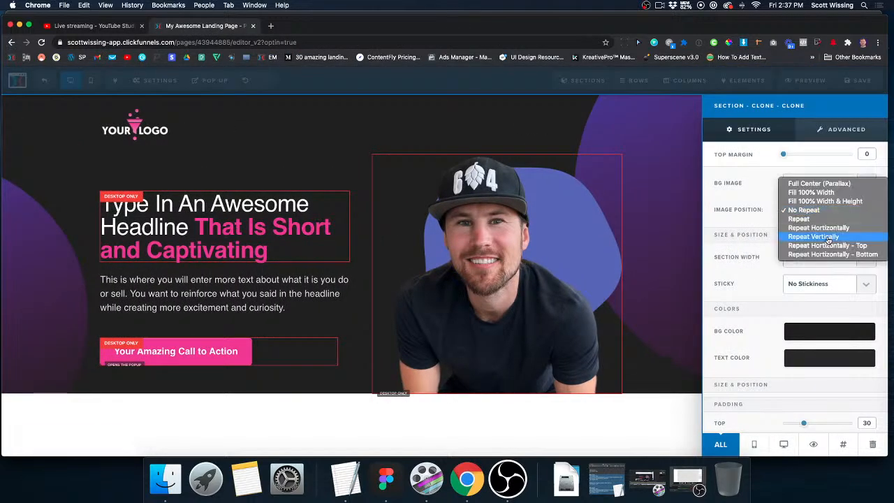
pyautogui.click(823, 186)
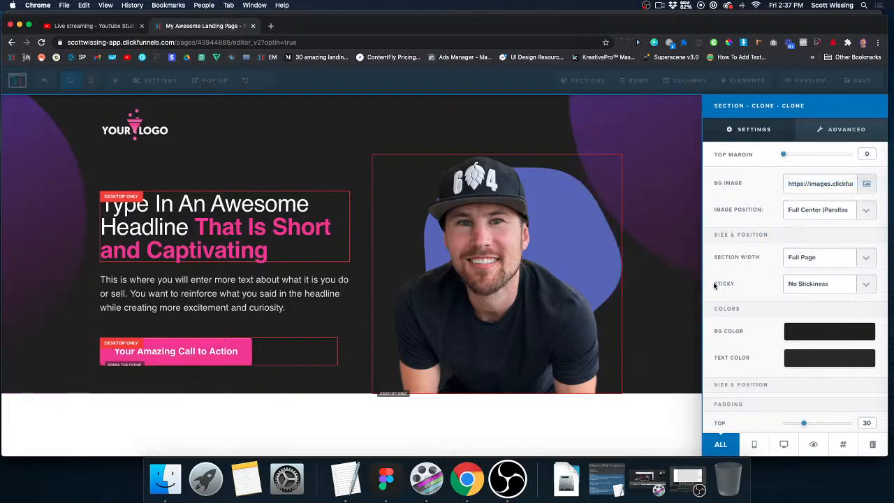
pyautogui.click(664, 274)
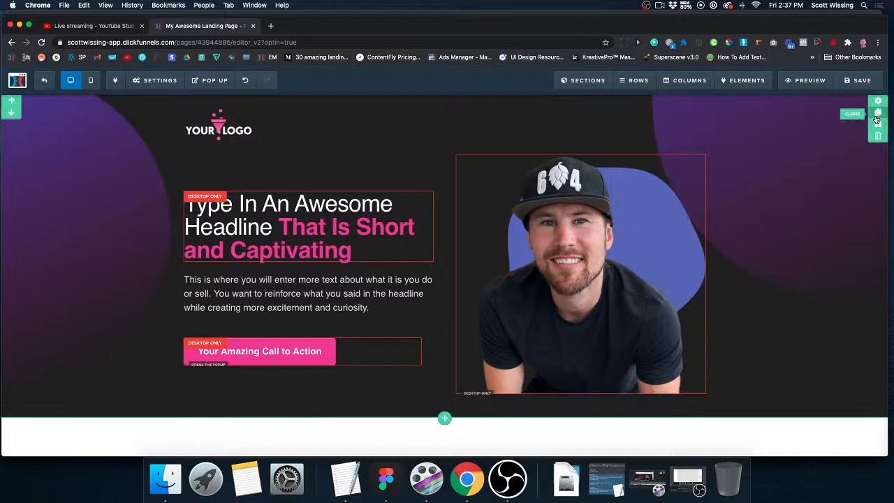
# Clone the hero section below itself, and save and preview the page with both sections.
pyautogui.click(878, 120)
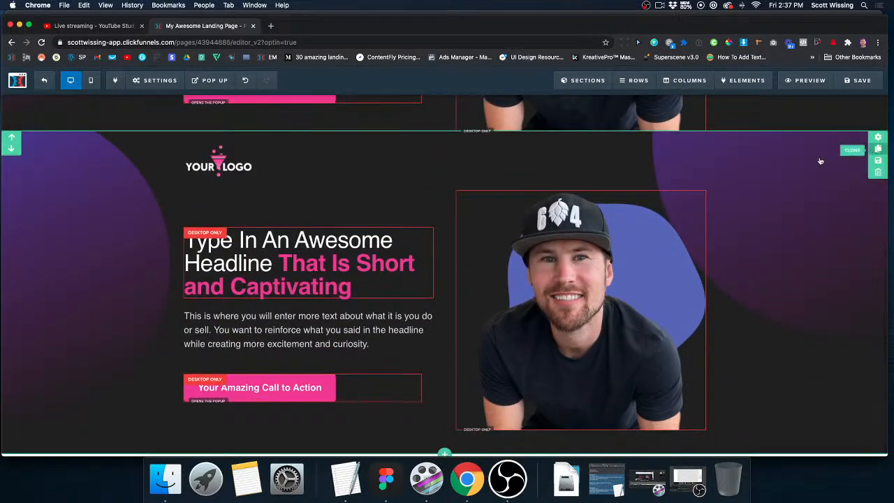
pyautogui.scroll(-5, 681, 211)
pyautogui.scroll(1, 681, 212)
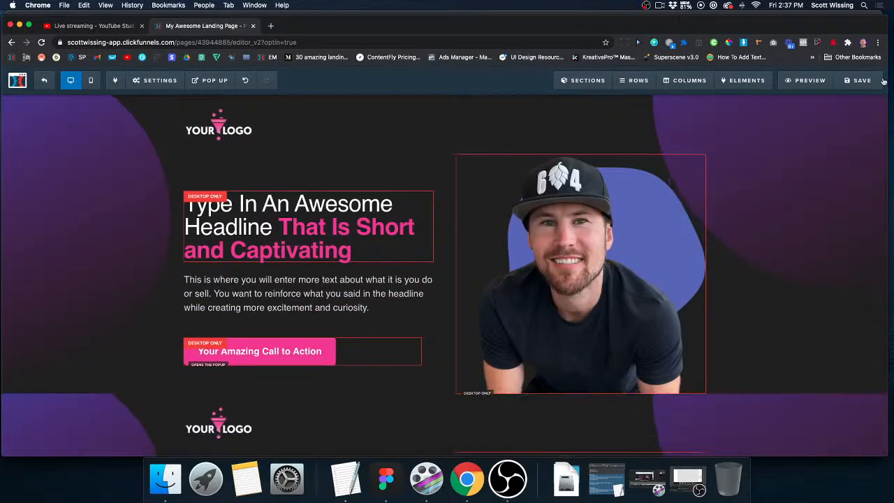
pyautogui.click(801, 79)
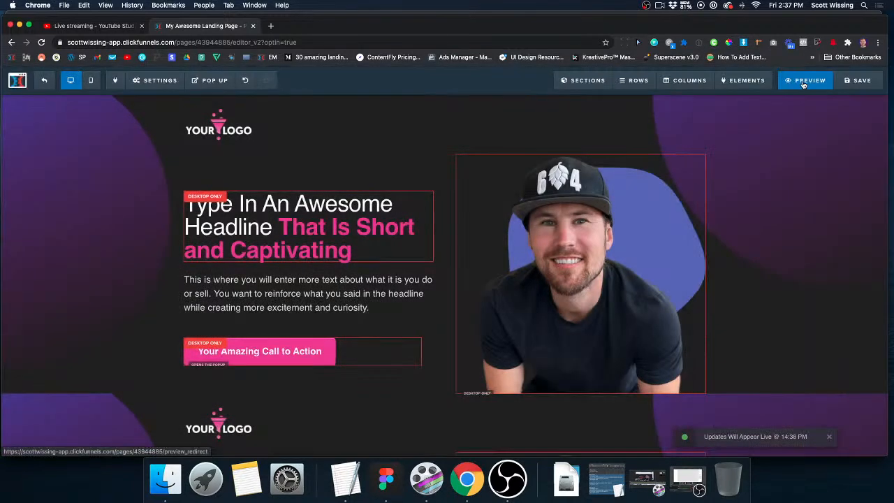
pyautogui.click(803, 81)
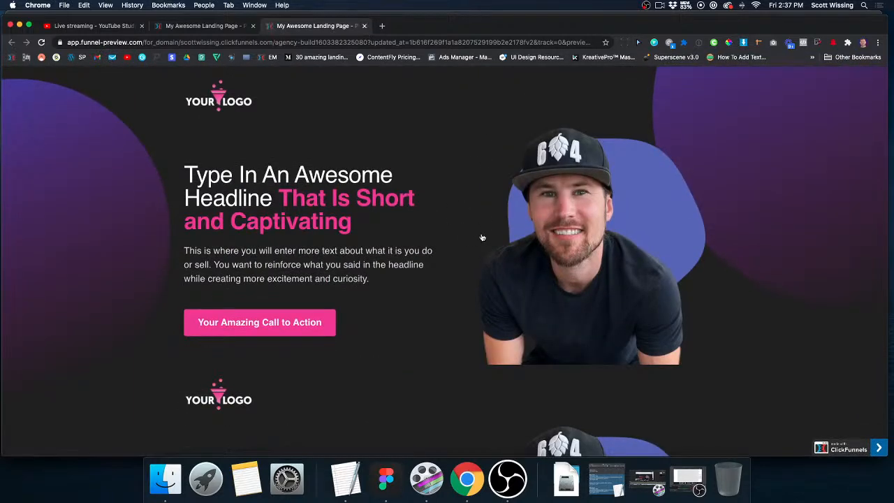
pyautogui.press('super+w')
# Delete the cloned hero section from the page.
pyautogui.scroll(-2, 489, 335)
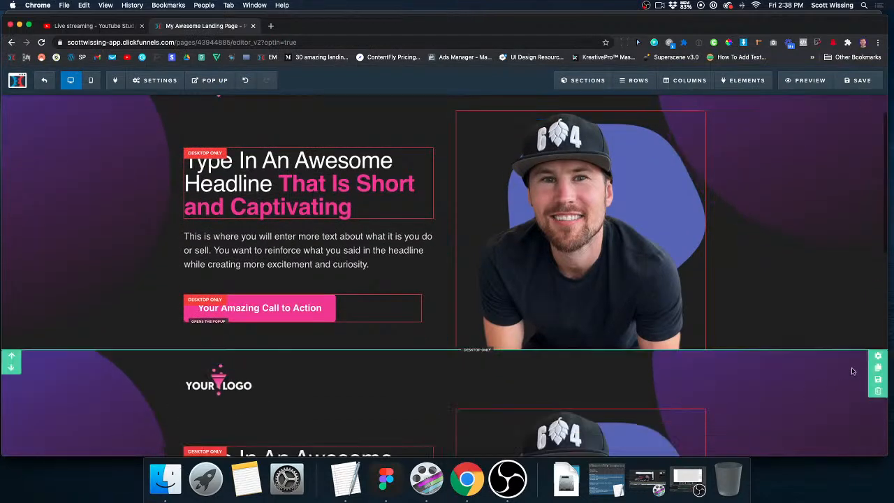
pyautogui.click(879, 392)
pyautogui.click(515, 91)
pyautogui.click(877, 395)
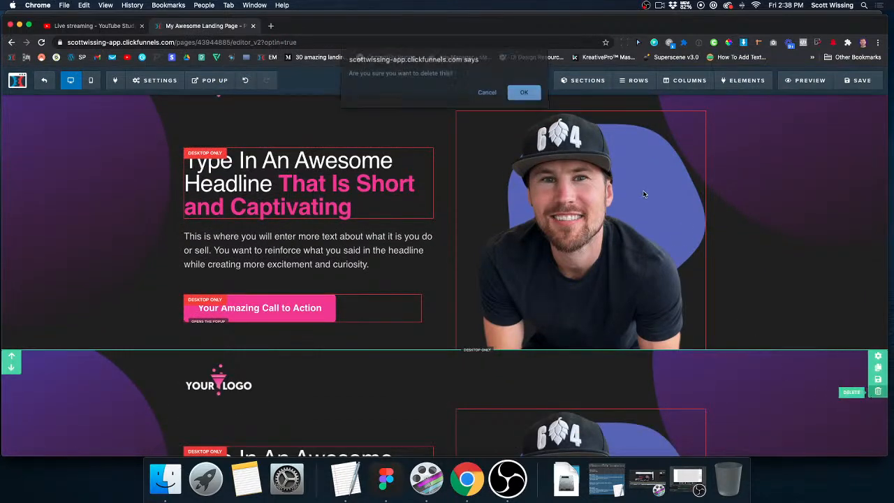
pyautogui.click(522, 91)
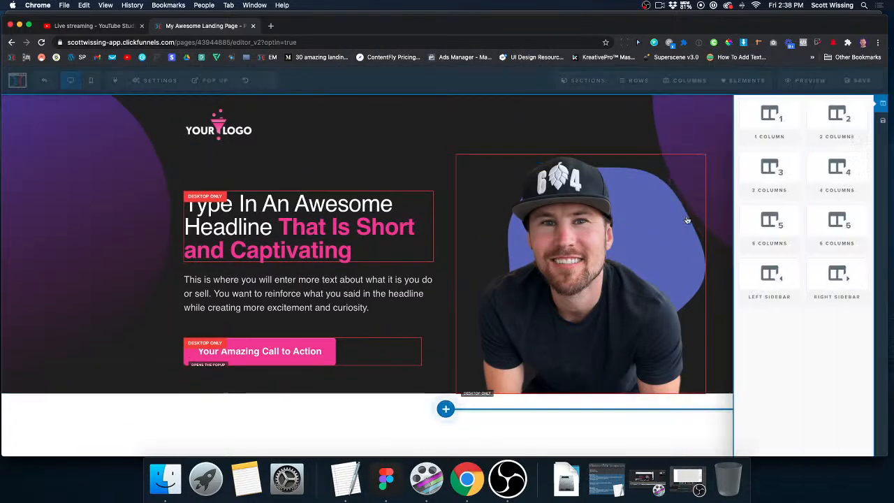
# Add the saved "Design Pack Pop Up" row below the hero content and save the page.
pyautogui.click(848, 122)
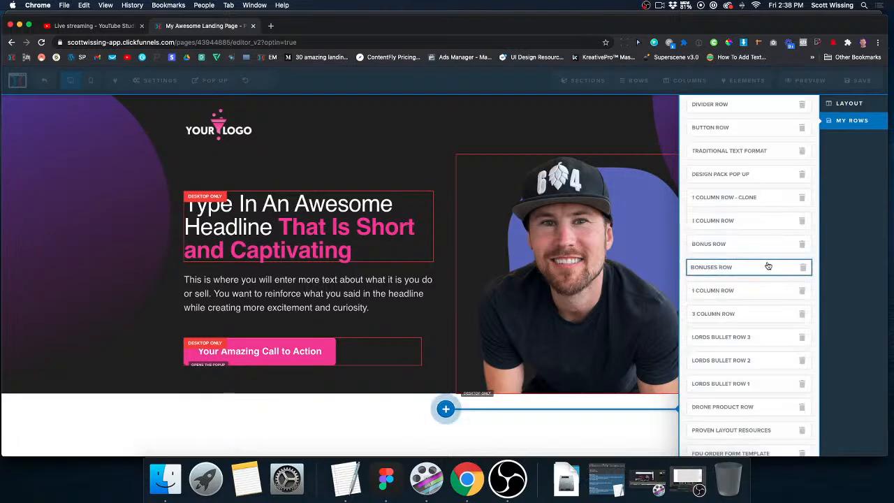
pyautogui.click(743, 176)
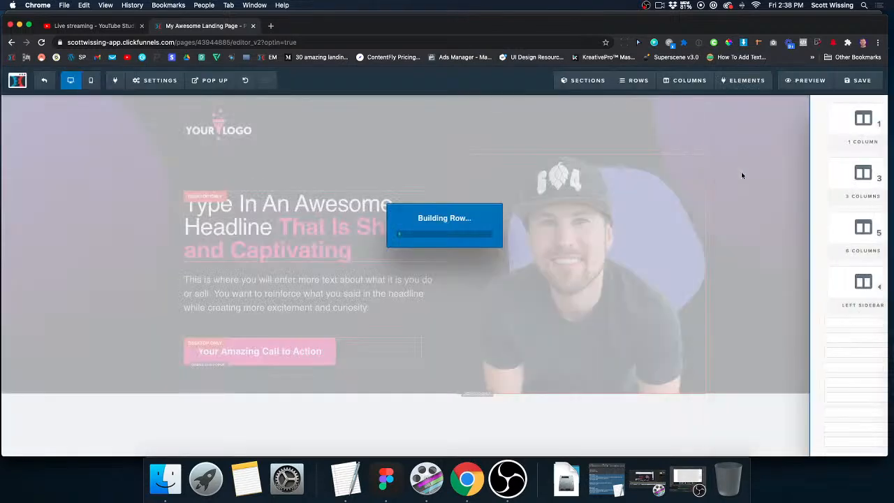
pyautogui.scroll(3, 519, 325)
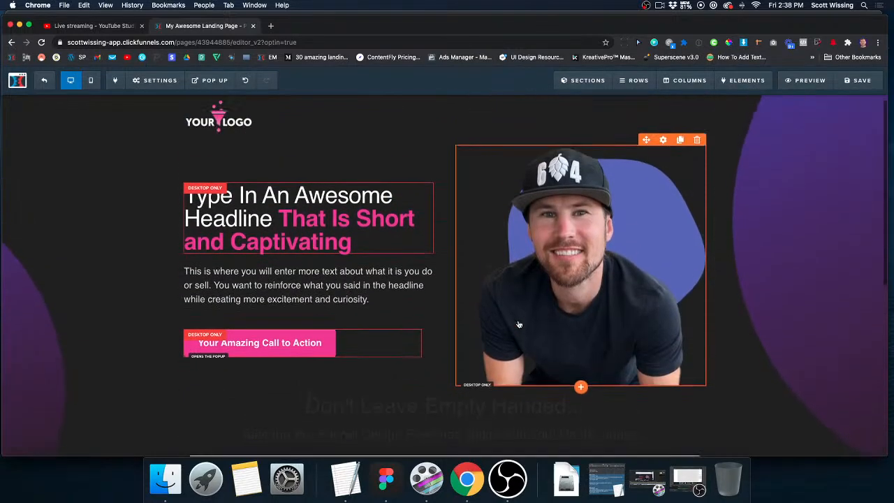
pyautogui.click(852, 85)
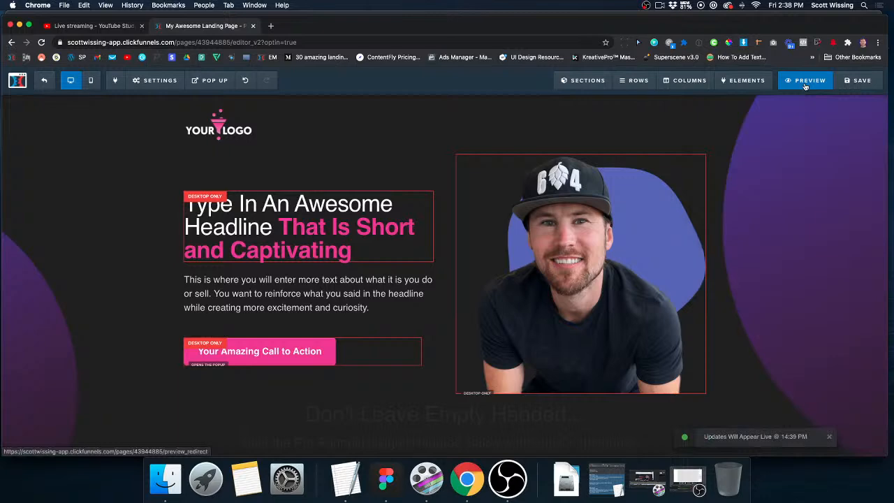
# Preview the landing page and scroll through it to examine how the parallax background behaves behind the content and form.
pyautogui.click(806, 84)
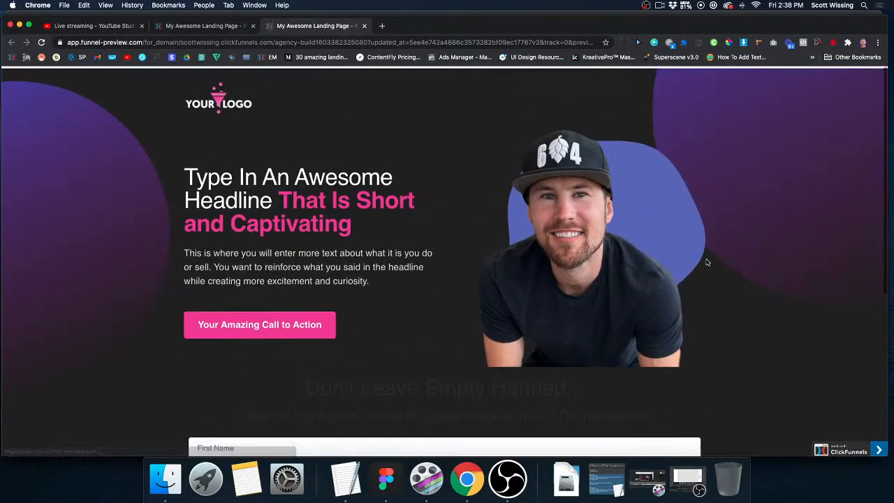
pyautogui.scroll(-3, 707, 262)
pyautogui.scroll(3, 708, 262)
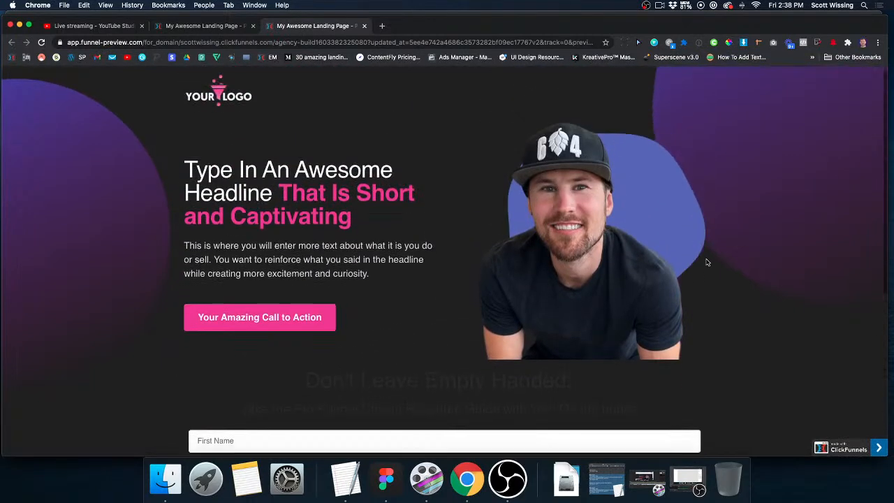
pyautogui.scroll(-3, 707, 262)
pyautogui.scroll(3, 707, 263)
pyautogui.scroll(-1, 707, 263)
pyautogui.scroll(-1, 707, 262)
pyautogui.scroll(3, 706, 262)
pyautogui.scroll(-2, 707, 262)
pyautogui.scroll(2, 707, 262)
pyautogui.scroll(-2, 707, 262)
pyautogui.scroll(1, 707, 261)
pyautogui.scroll(-1, 706, 262)
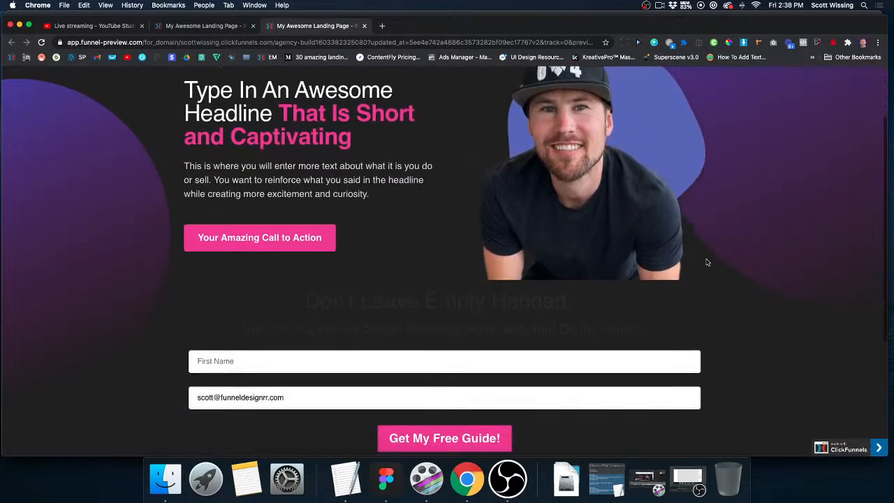
pyautogui.scroll(2, 707, 262)
pyautogui.scroll(-3, 708, 262)
pyautogui.scroll(2, 707, 263)
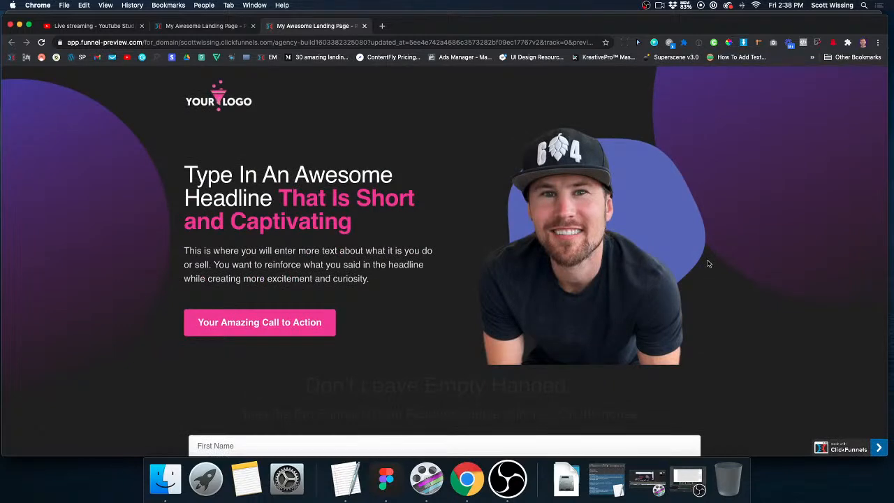
pyautogui.click(363, 27)
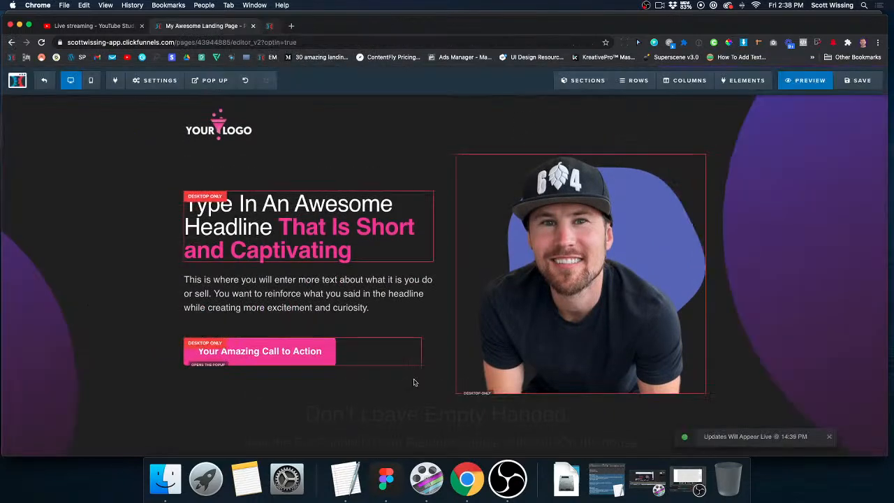
# Switch to Figma and return to the 1920×1080 Desktop frame with the two gradient circles.
pyautogui.click(386, 479)
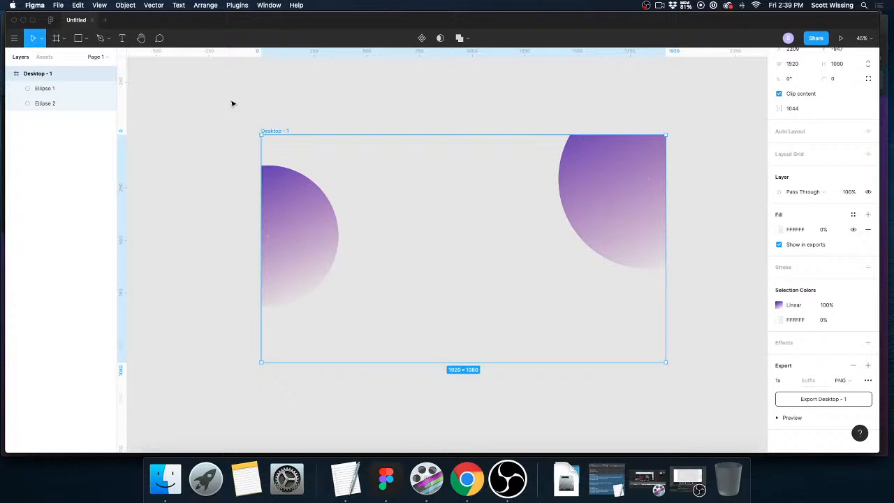
pyautogui.scroll(-2, 248, 122)
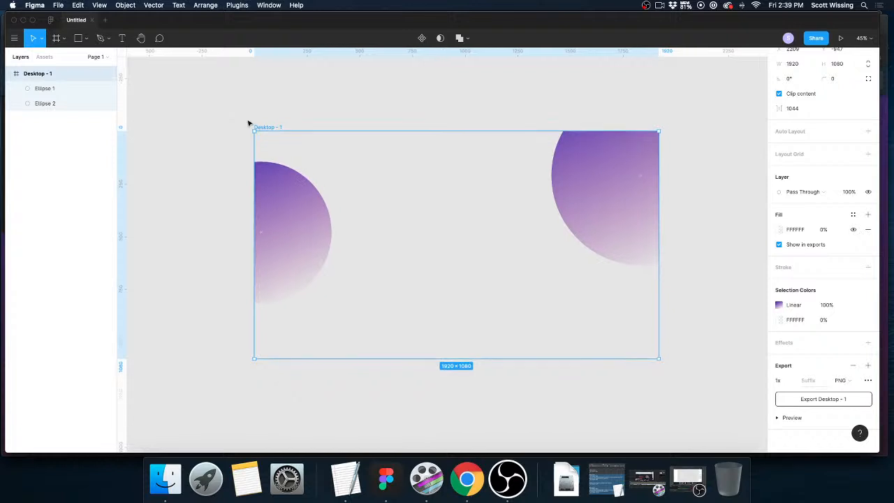
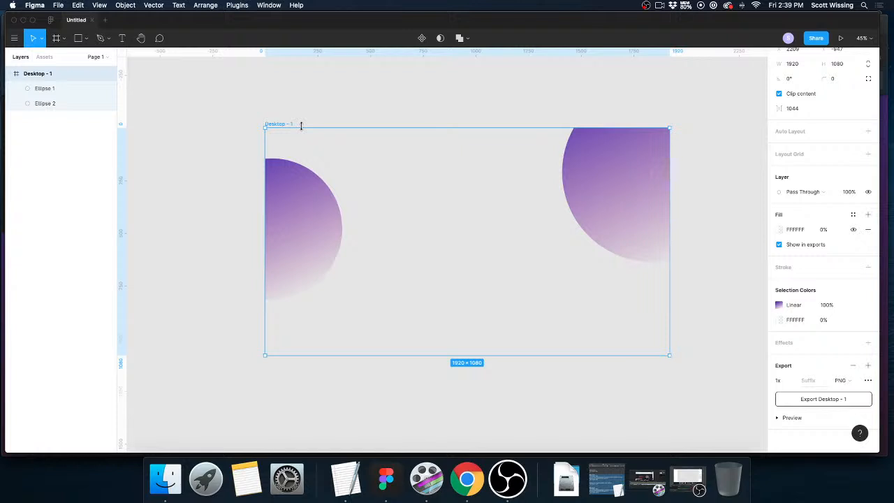
# Switch to Chrome and open landingfolio.com in a new tab.
pyautogui.scroll(-1, 327, 289)
pyautogui.hscroll(1, 327, 290)
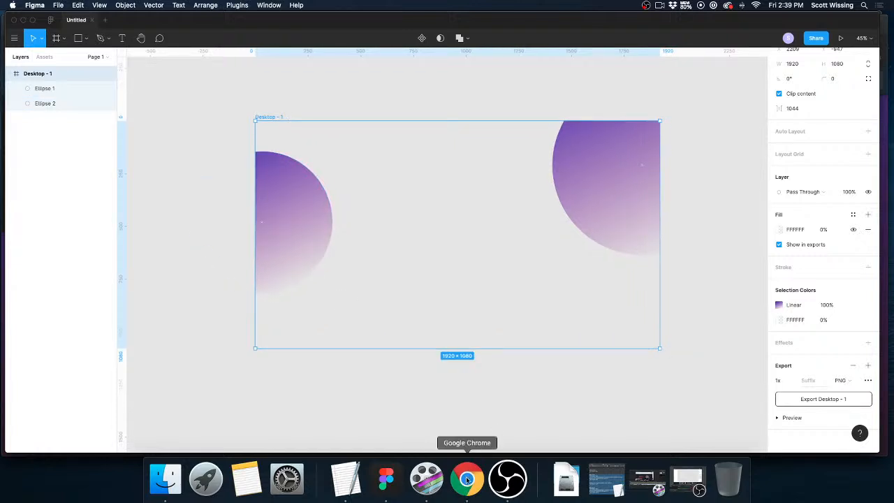
pyautogui.click(466, 479)
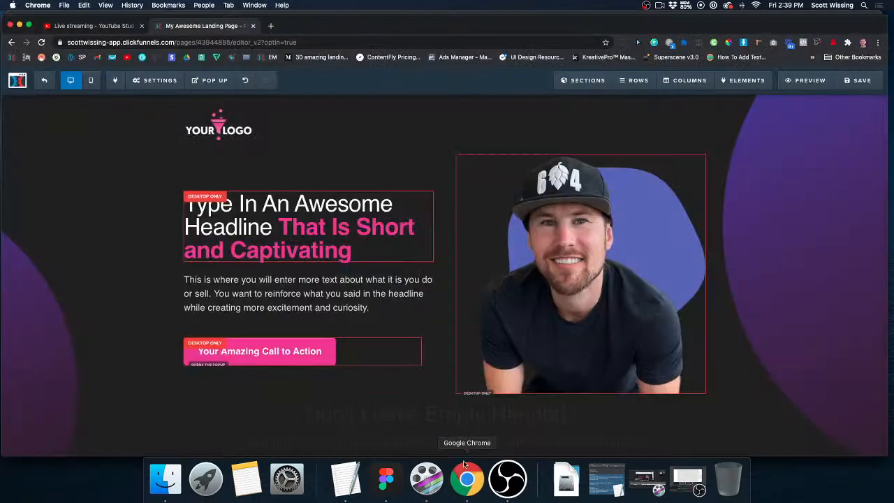
pyautogui.click(272, 26)
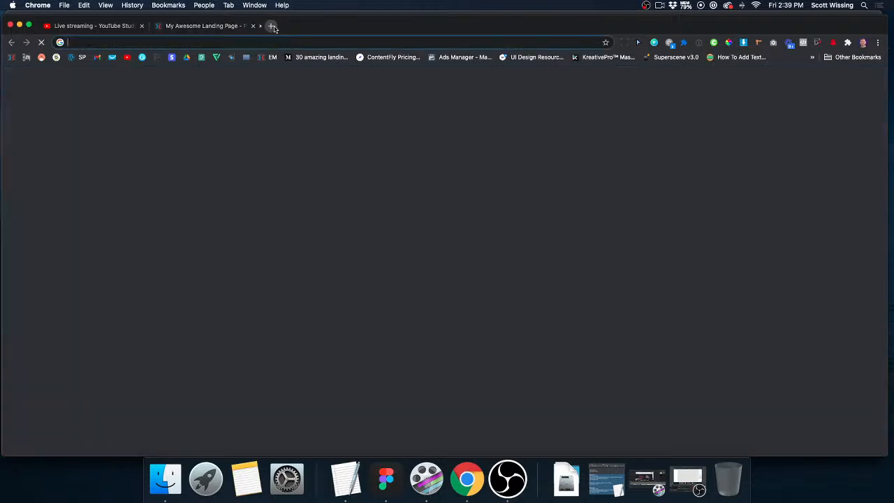
pyautogui.write('landing')
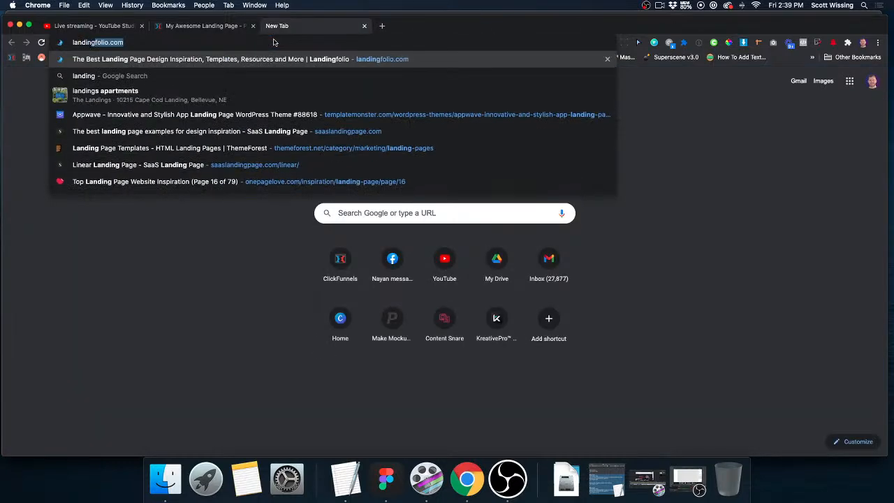
pyautogui.press('Return')
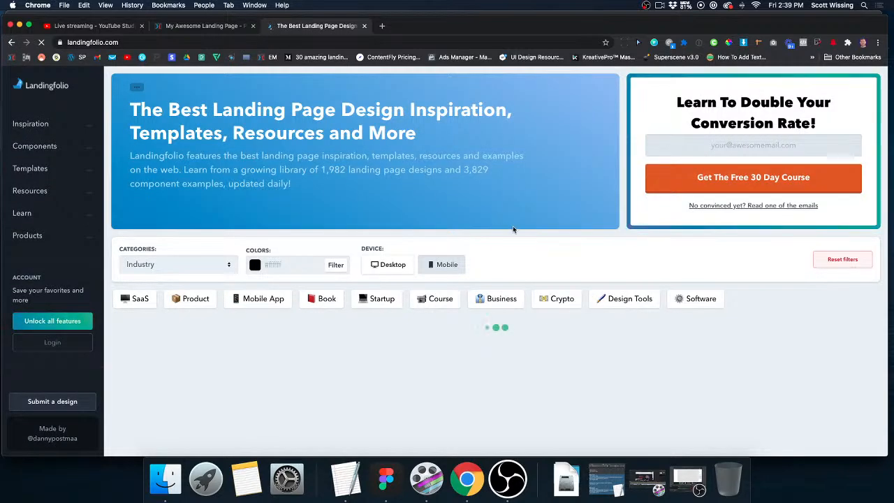
# Browse the Landingfolio gallery and examine the landing page designs for layout, background shape and image ideas.
pyautogui.scroll(-3, 513, 229)
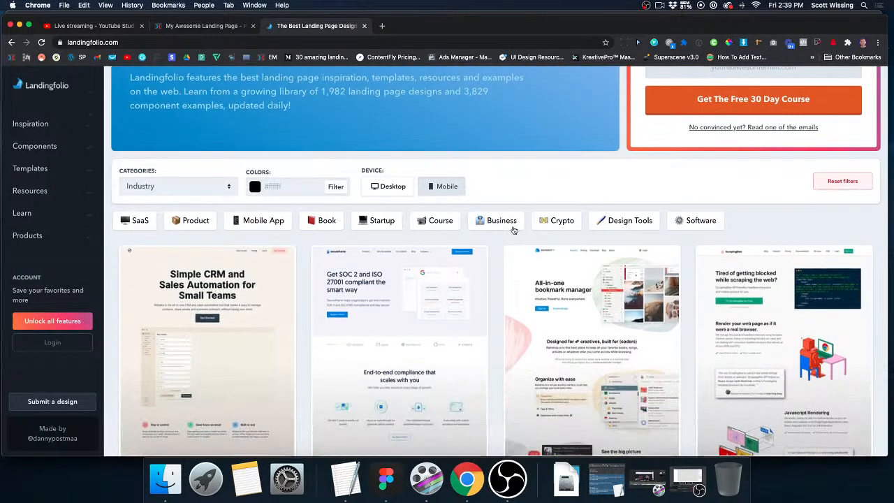
pyautogui.scroll(-3, 513, 230)
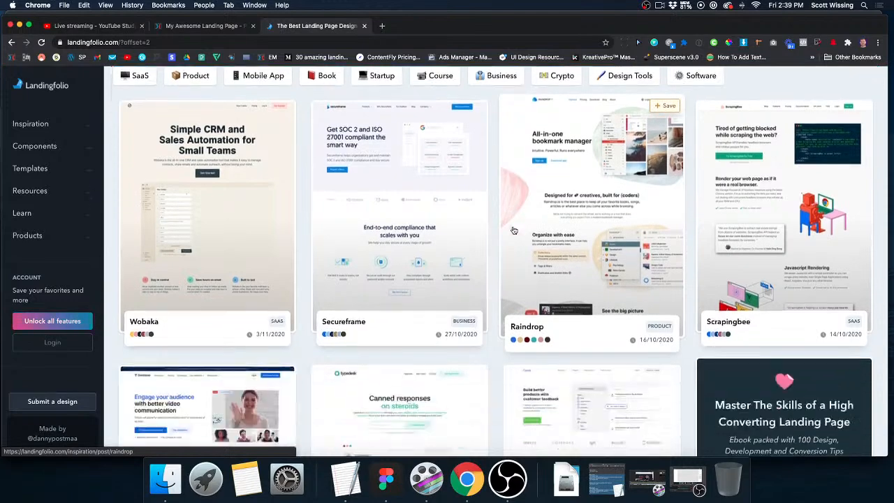
pyautogui.scroll(-2, 513, 229)
pyautogui.scroll(-3, 513, 229)
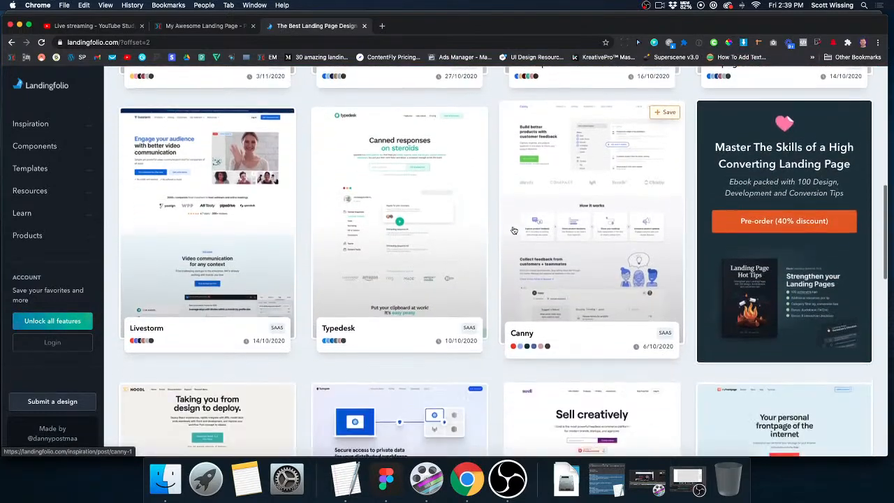
pyautogui.scroll(-3, 515, 230)
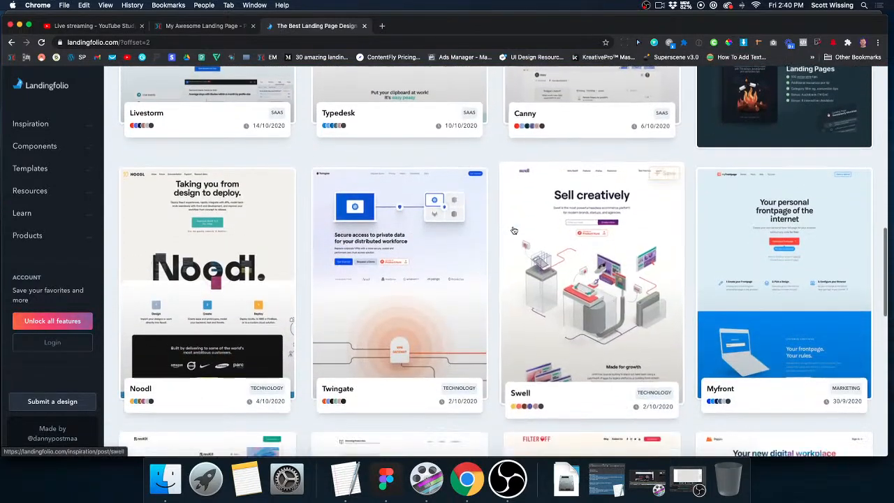
pyautogui.scroll(-4, 549, 285)
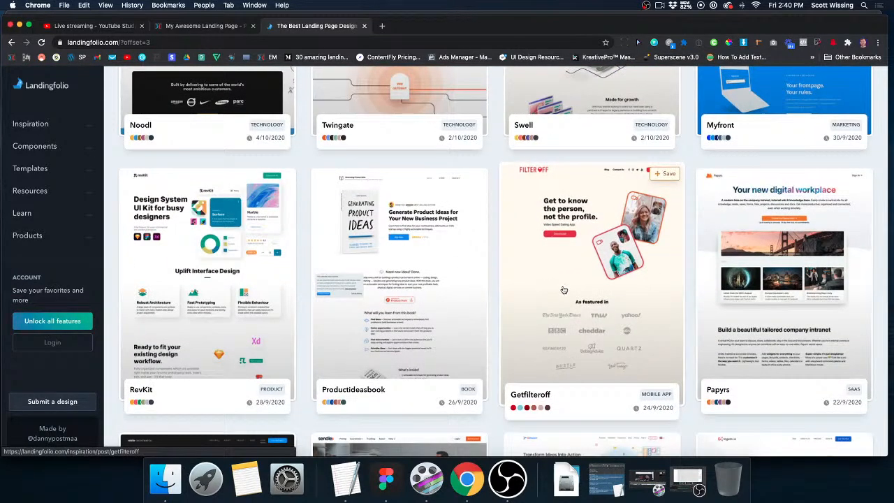
pyautogui.scroll(-1, 556, 267)
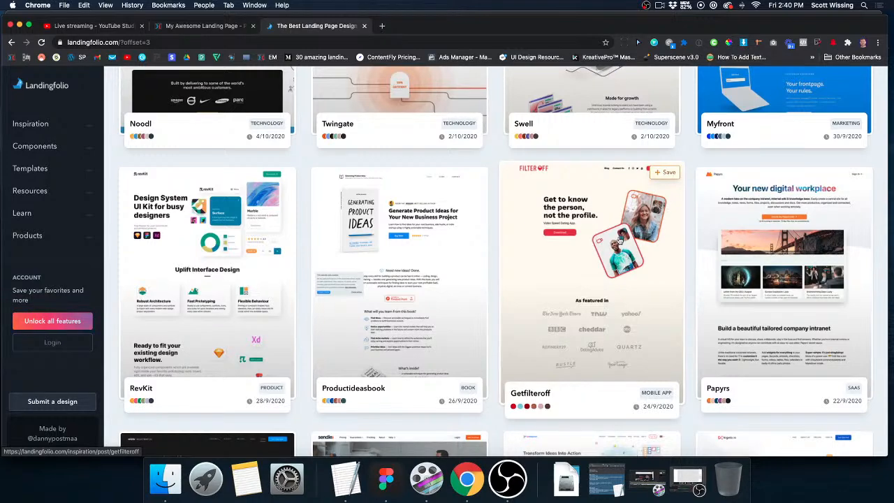
pyautogui.scroll(-4, 419, 262)
pyautogui.scroll(-1, 419, 262)
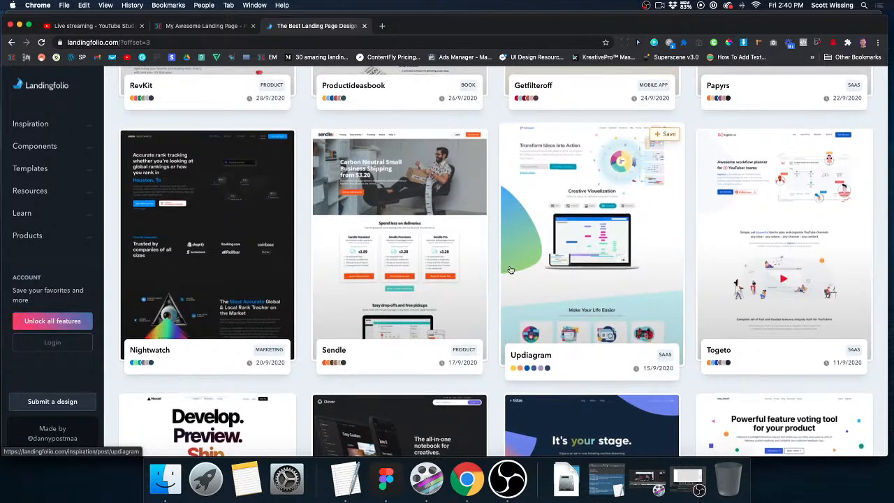
pyautogui.scroll(-3, 510, 269)
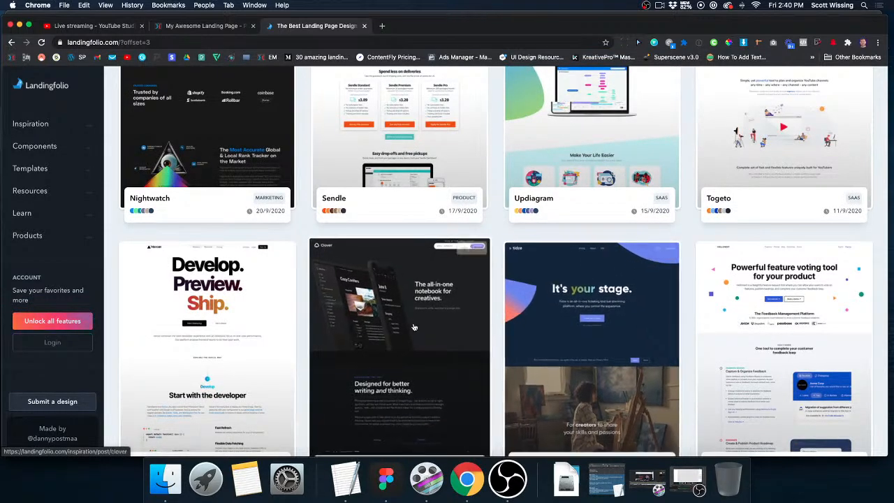
pyautogui.scroll(-3, 488, 314)
pyautogui.scroll(1, 413, 326)
pyautogui.scroll(1, 413, 326)
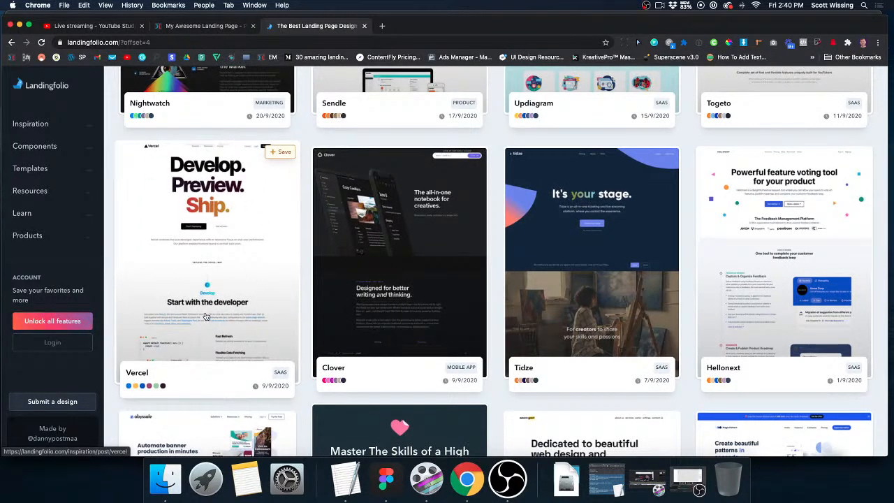
pyautogui.scroll(10, 206, 317)
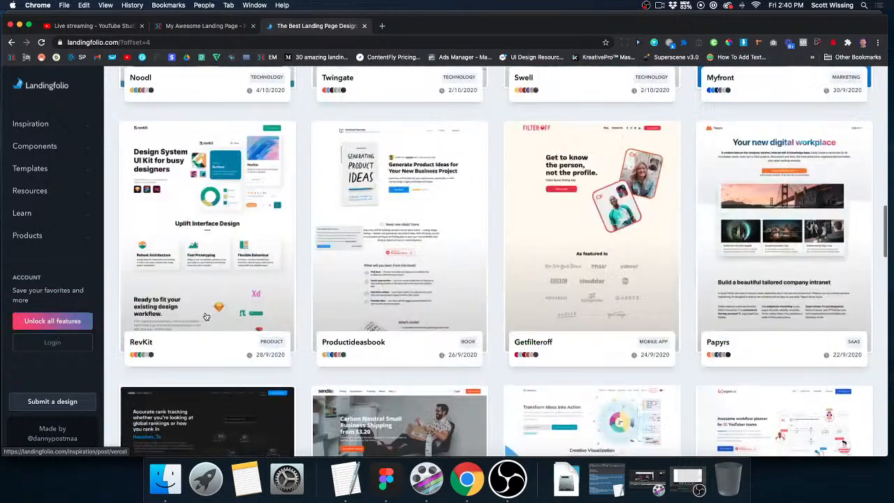
# Open saaslandingpage.com in another new tab.
pyautogui.click(382, 26)
pyautogui.write('s')
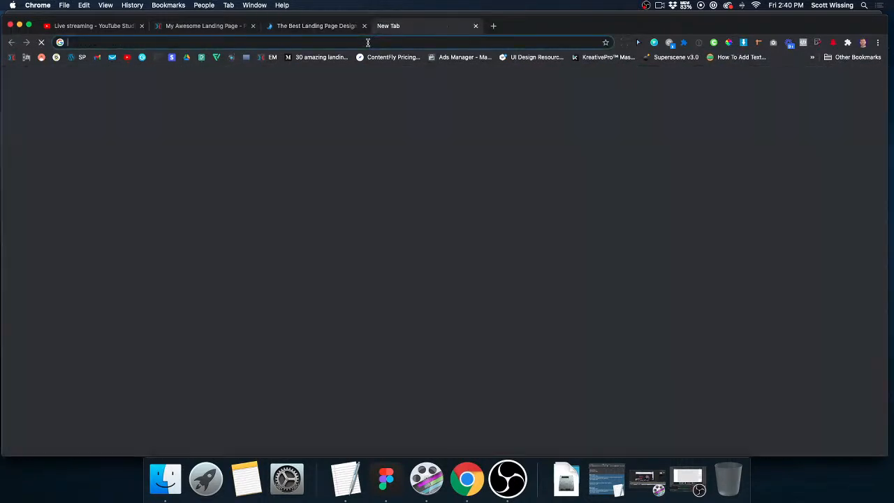
pyautogui.write('aas')
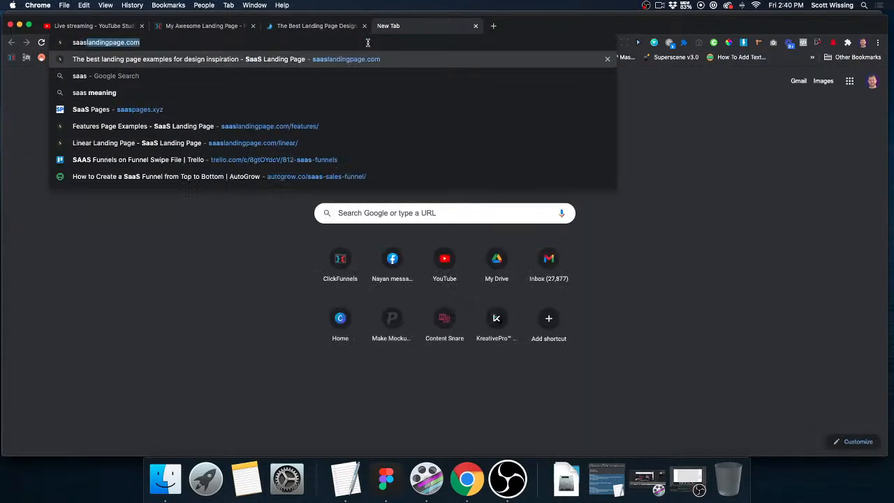
pyautogui.press('Return')
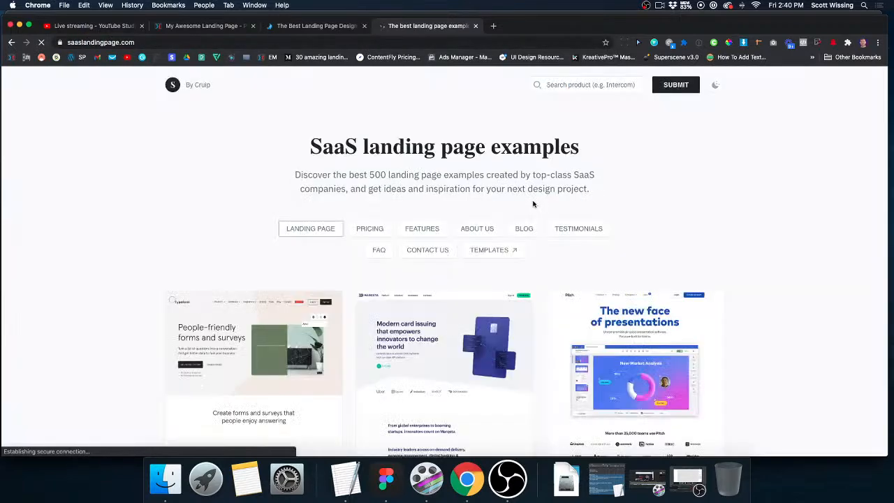
# Look through the pricing page examples and the features page examples on the SaaS landing page site.
pyautogui.scroll(-2, 531, 262)
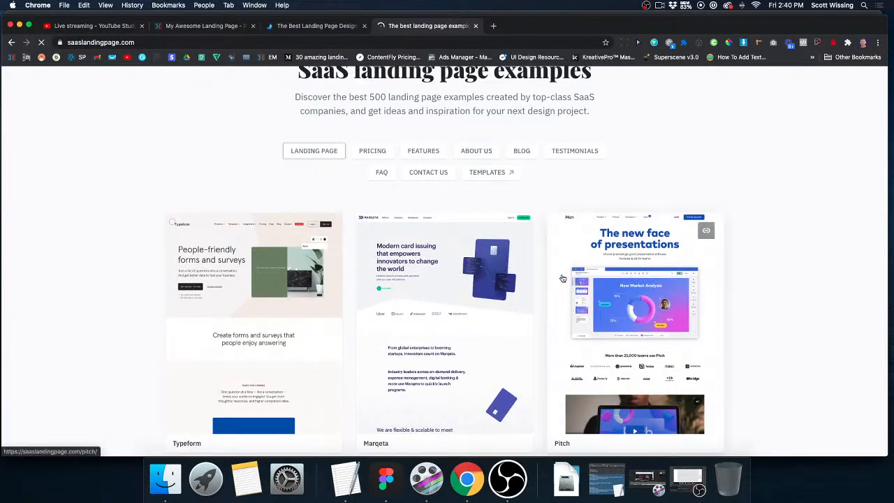
pyautogui.click(377, 151)
pyautogui.scroll(-3, 569, 289)
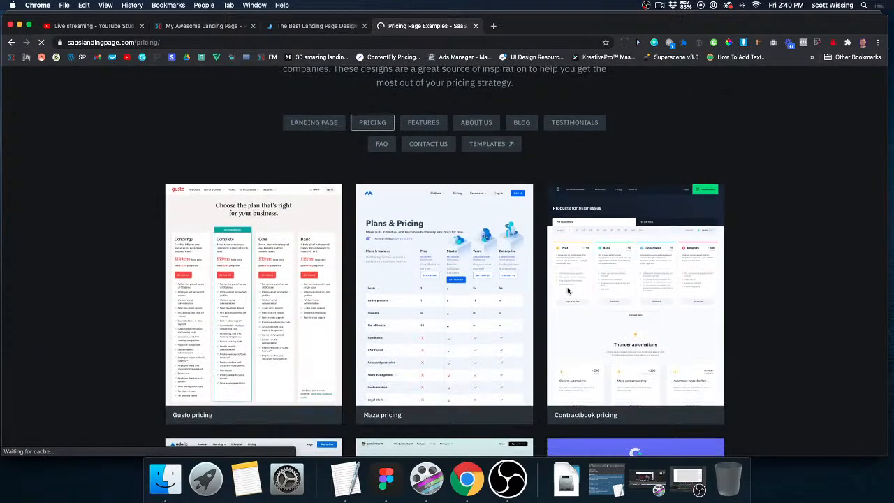
pyautogui.click(428, 129)
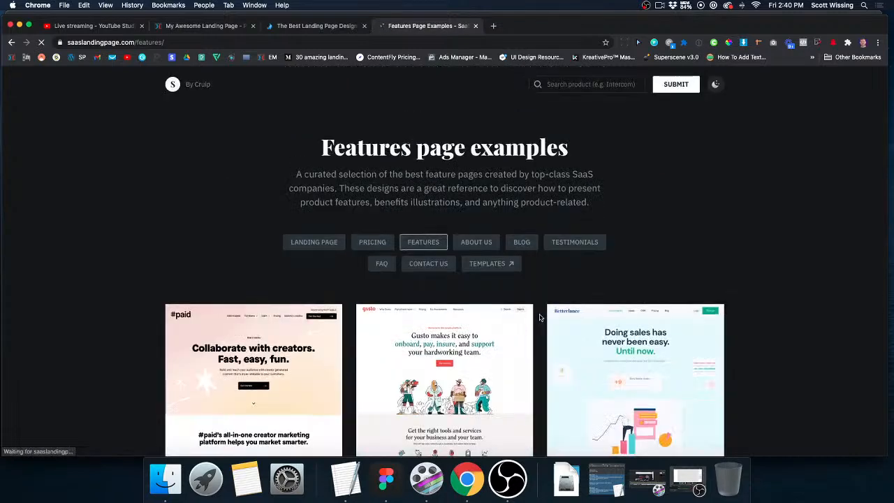
pyautogui.scroll(-3, 539, 317)
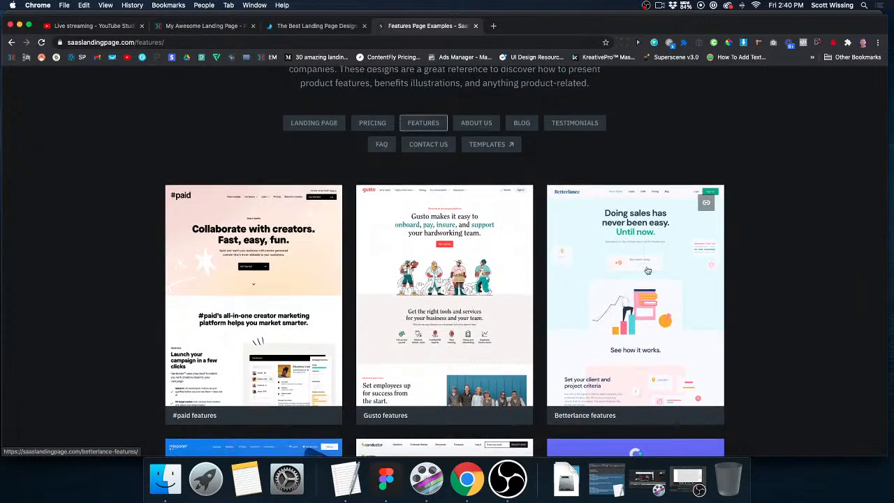
pyautogui.scroll(-2, 289, 295)
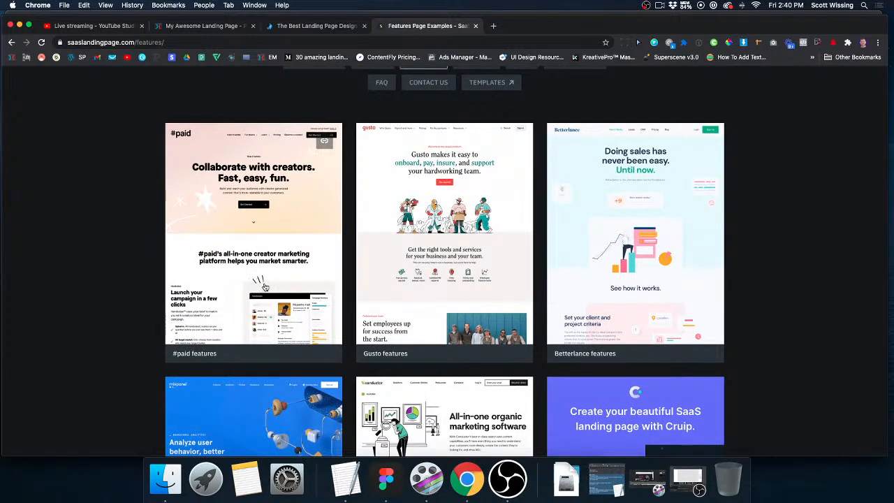
pyautogui.scroll(-5, 422, 335)
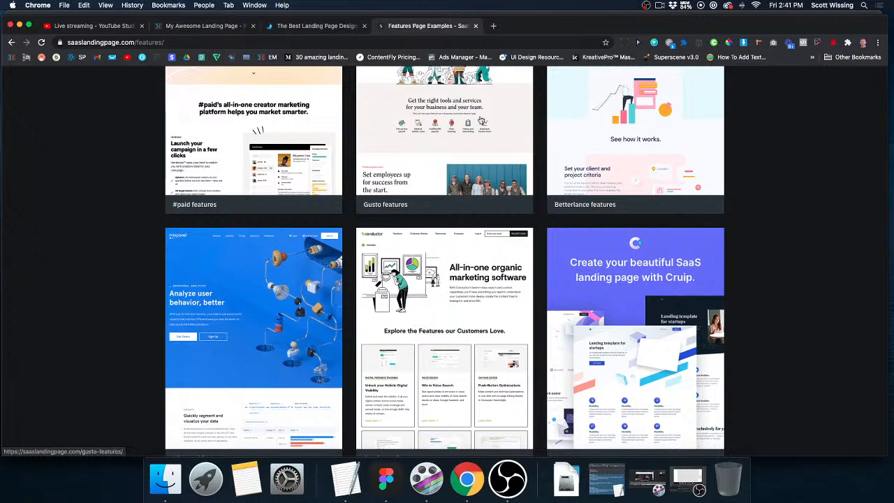
# Open uplabs.com in a new tab and filter its downloads to Figma resources.
pyautogui.click(494, 27)
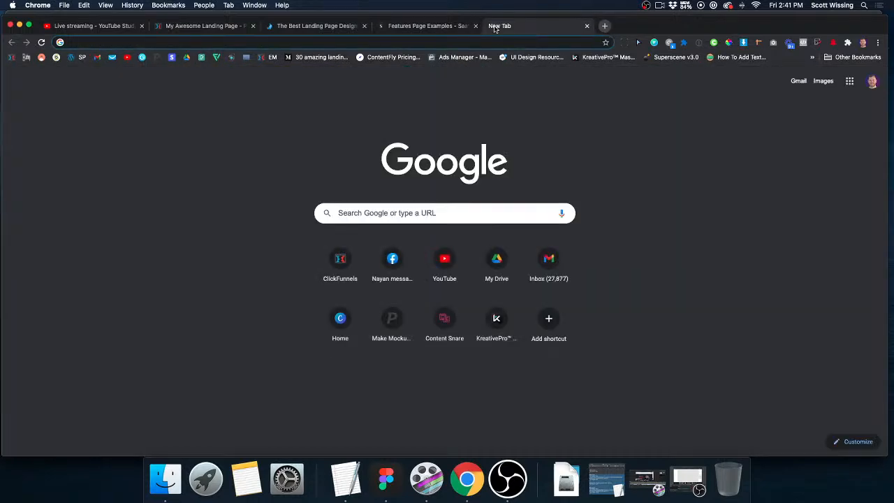
pyautogui.write('uplabs.com')
pyautogui.press('Return')
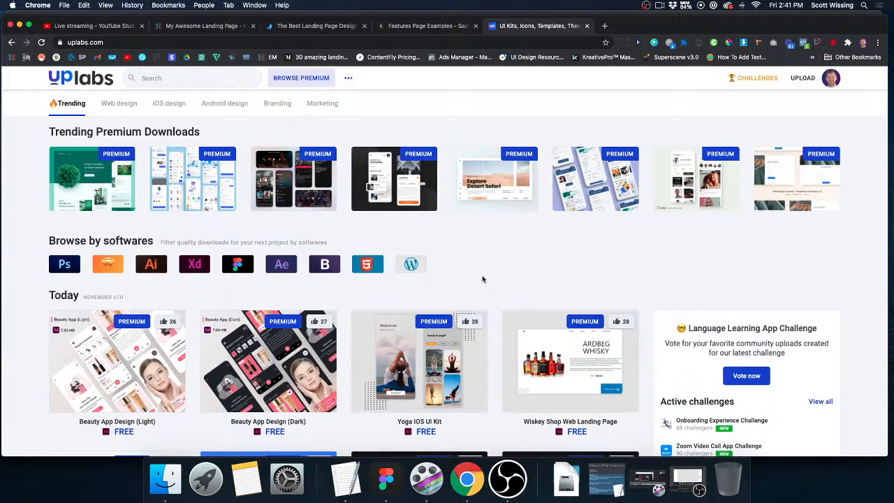
pyautogui.click(237, 265)
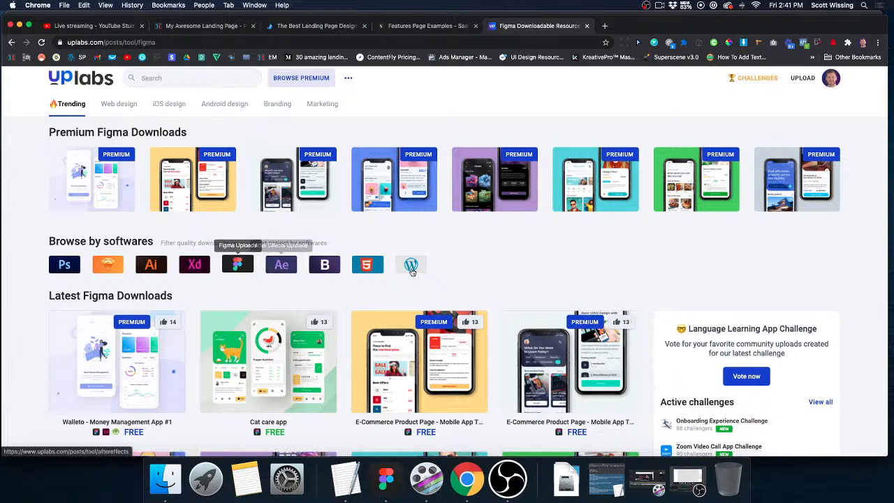
# Find the free Creative Agency Landing Page Template with the blue-tinted portrait hero, open its details and dismiss the system notification.
pyautogui.scroll(-5, 415, 267)
pyautogui.scroll(-4, 421, 269)
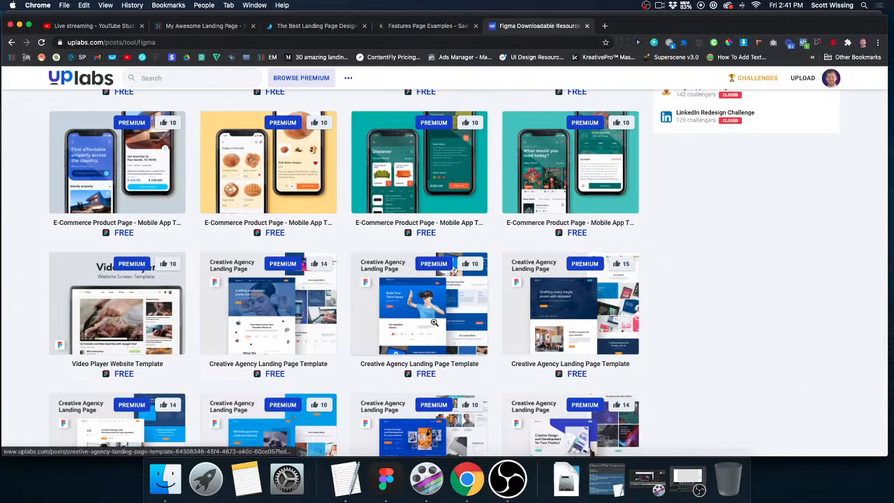
pyautogui.scroll(-3, 433, 322)
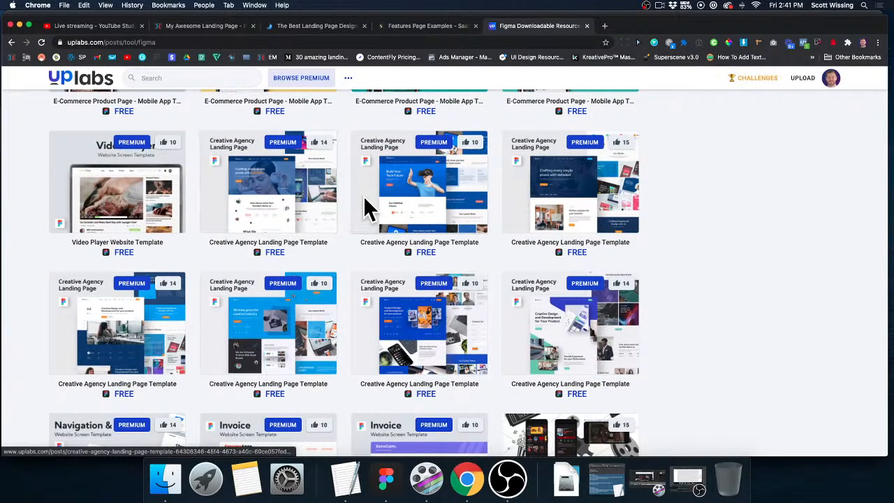
pyautogui.scroll(-1, 278, 202)
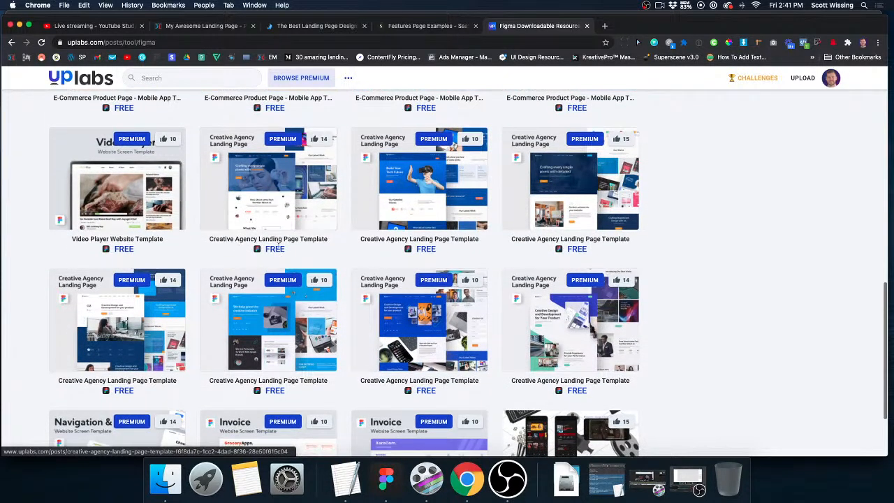
pyautogui.click(278, 206)
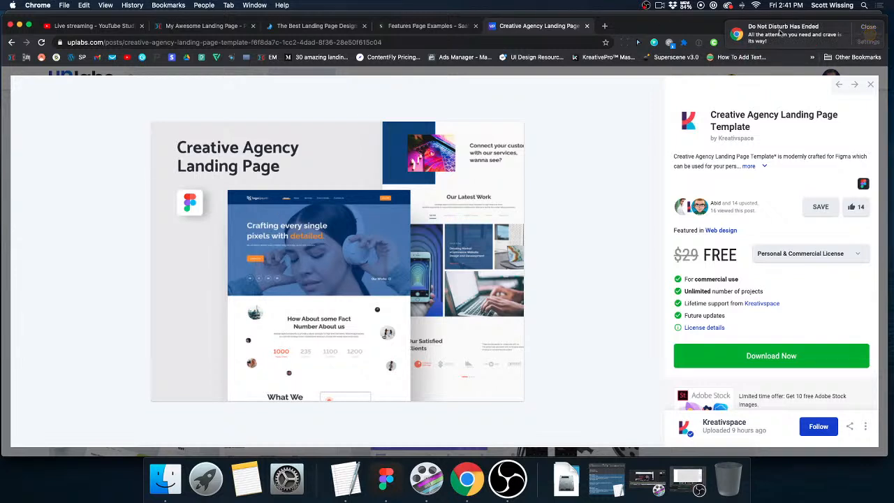
pyautogui.click(869, 28)
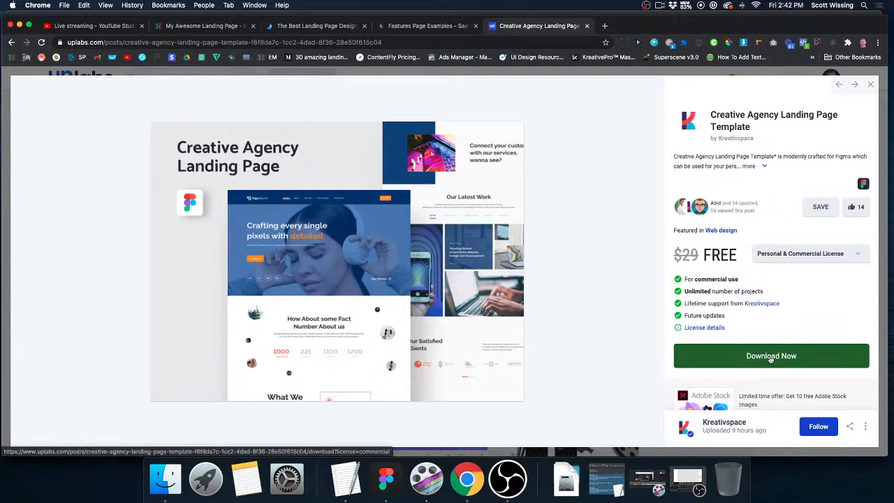
# Switch to Figma and open the Creative Agency Landing Page Template file from the recent files.
pyautogui.click(385, 479)
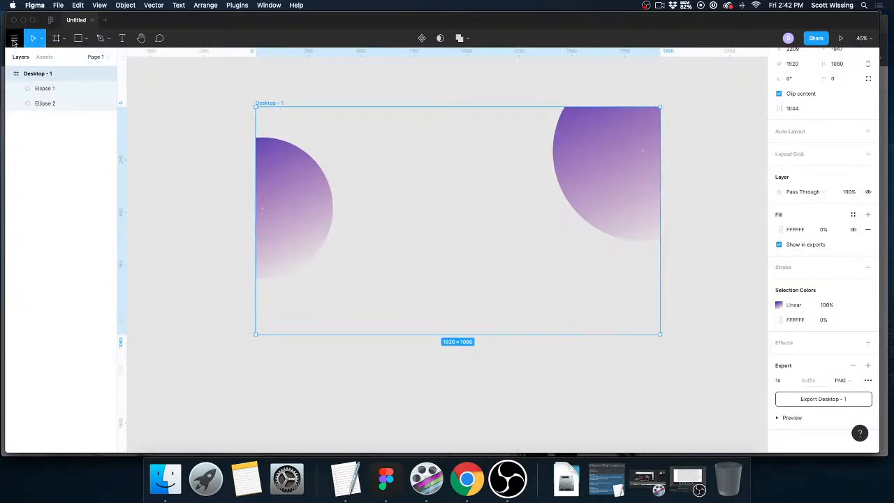
pyautogui.click(50, 21)
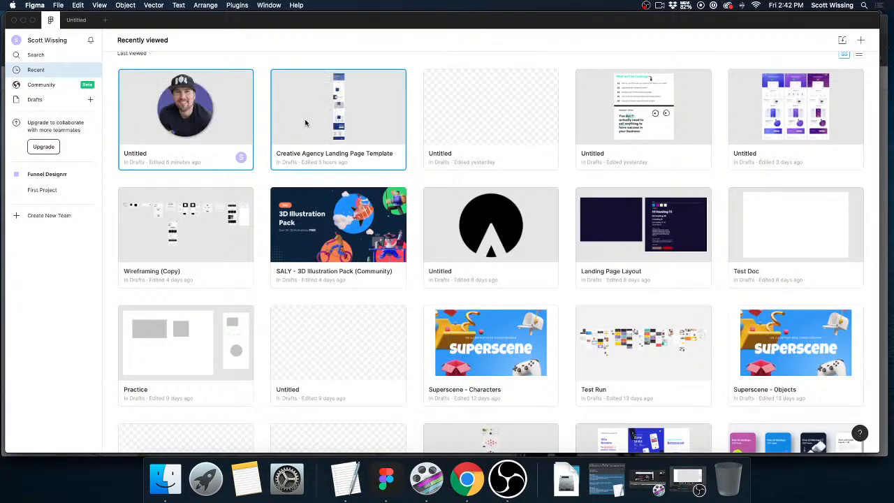
pyautogui.doubleClick(305, 123)
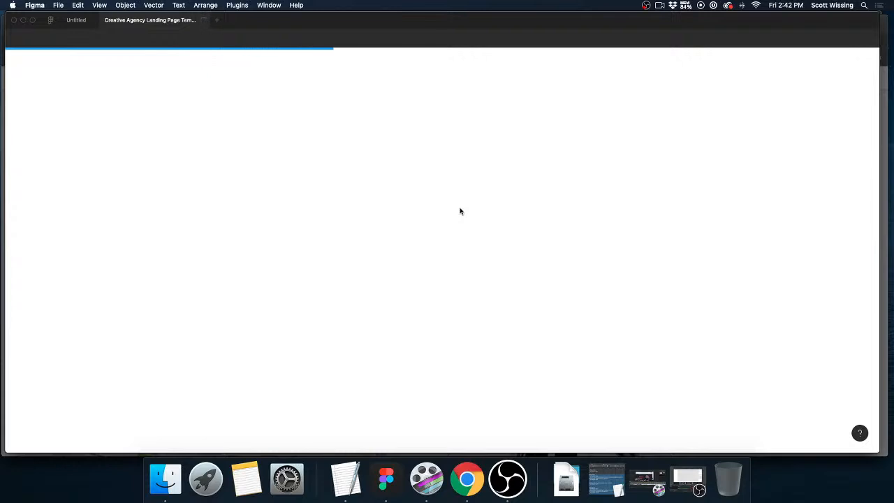
# Try shifting the Hero text group sideways in the landing page's hero section and undo the move.
pyautogui.scroll(5, 447, 237)
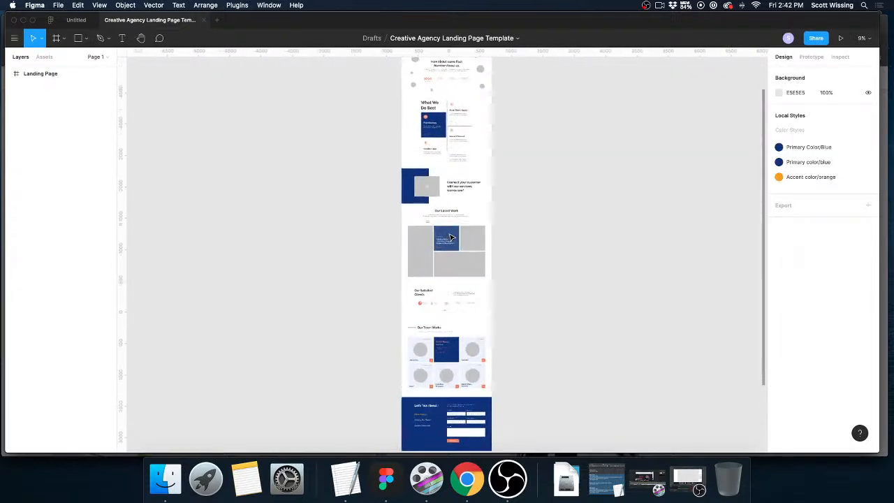
pyautogui.scroll(10, 451, 238)
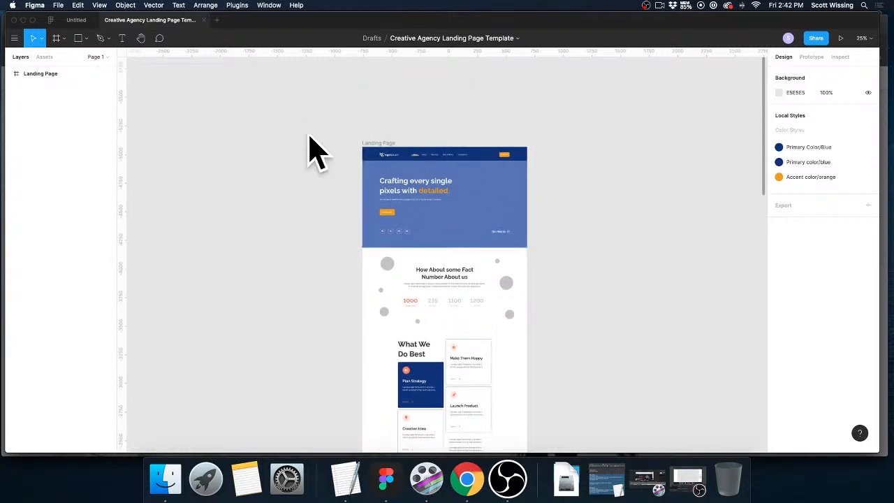
pyautogui.doubleClick(417, 183)
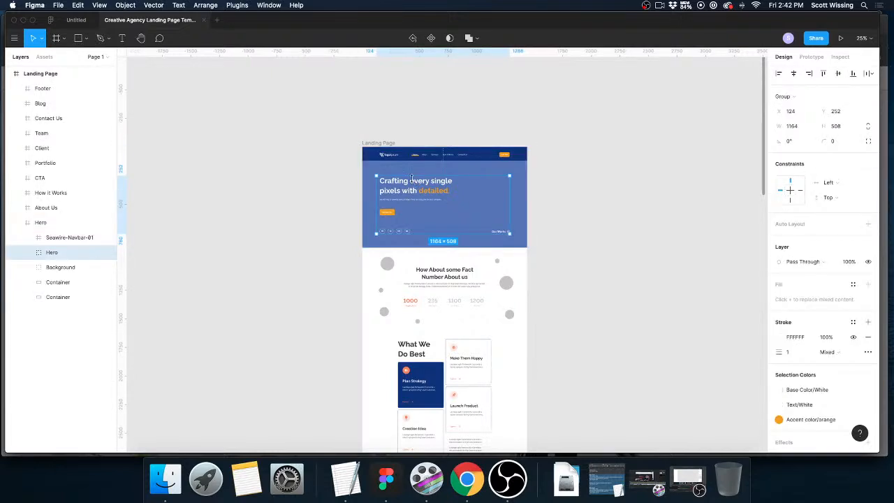
pyautogui.moveTo(418, 183)
pyautogui.mouseDown()
pyautogui.moveTo(461, 182)
pyautogui.moveTo(418, 183)
pyautogui.moveTo(433, 183)
pyautogui.mouseUp()
pyautogui.press('super+z')
# Look over the landing page template's sections, from the hero to Our Latest Work.
pyautogui.hscroll(1, 556, 199)
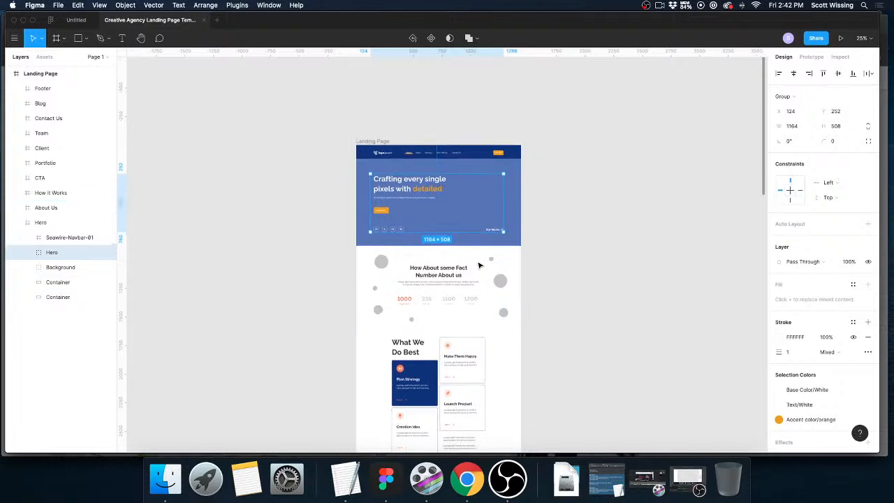
pyautogui.hscroll(4, 486, 259)
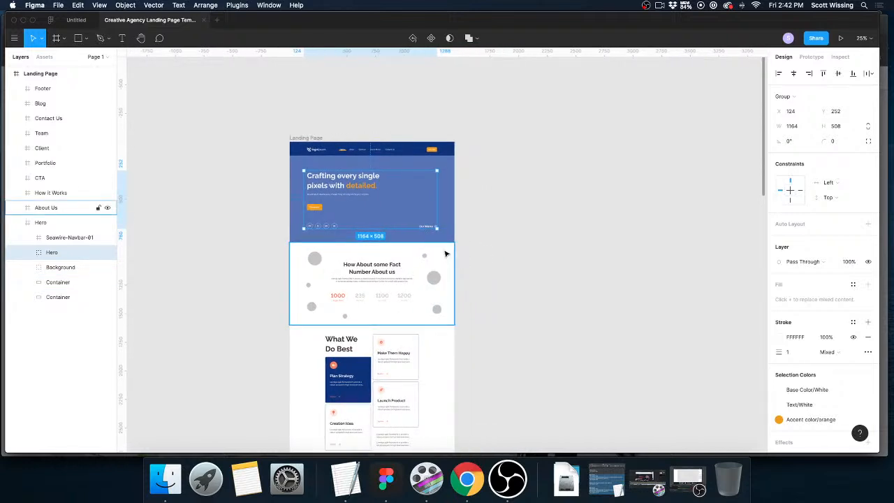
pyautogui.hscroll(1, 443, 234)
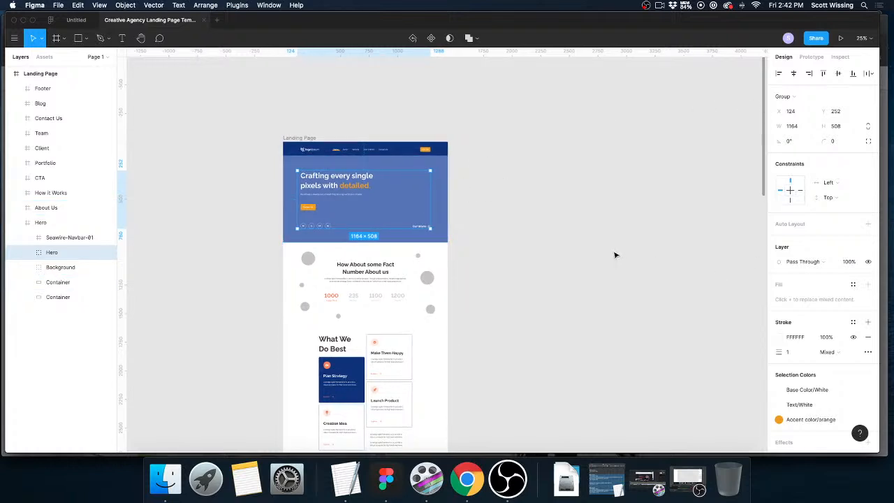
pyautogui.hscroll(3, 614, 255)
pyautogui.scroll(-1, 463, 263)
pyautogui.hscroll(1, 464, 264)
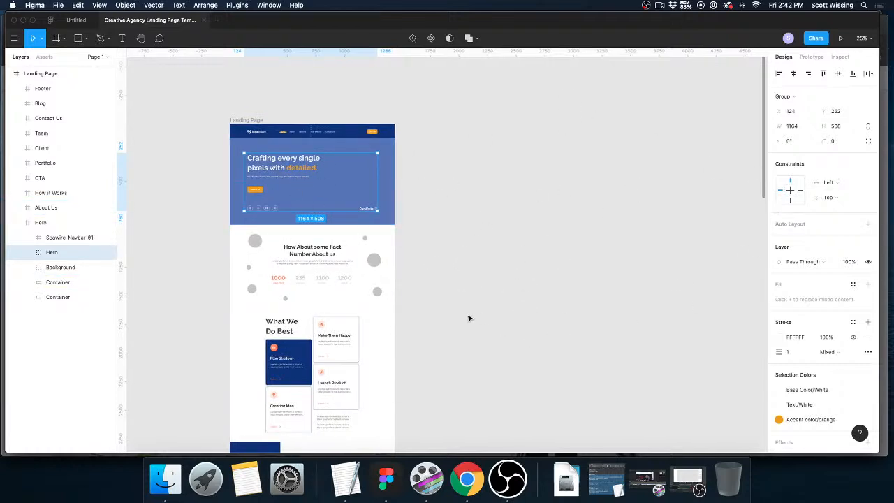
pyautogui.scroll(-5, 311, 290)
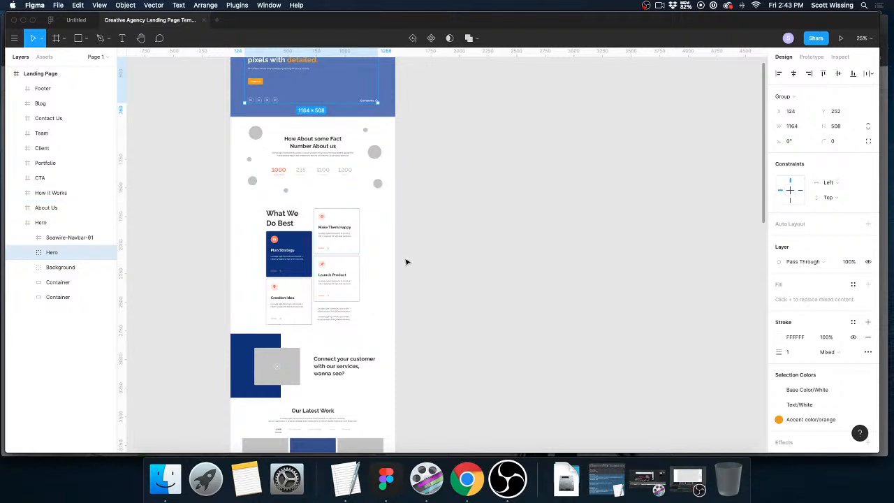
pyautogui.scroll(5, 406, 262)
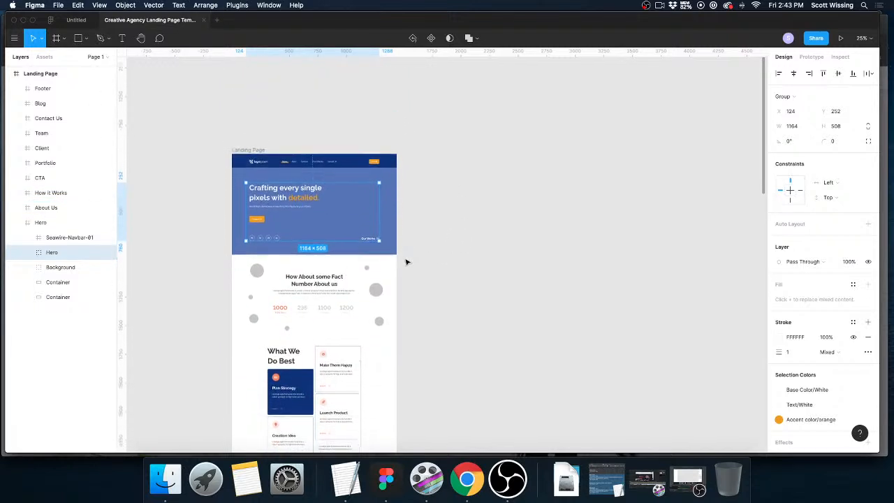
# Switch to Chrome, close the Creative Agency template's details and look through the Figma downloads on UpLabs.
pyautogui.click(470, 489)
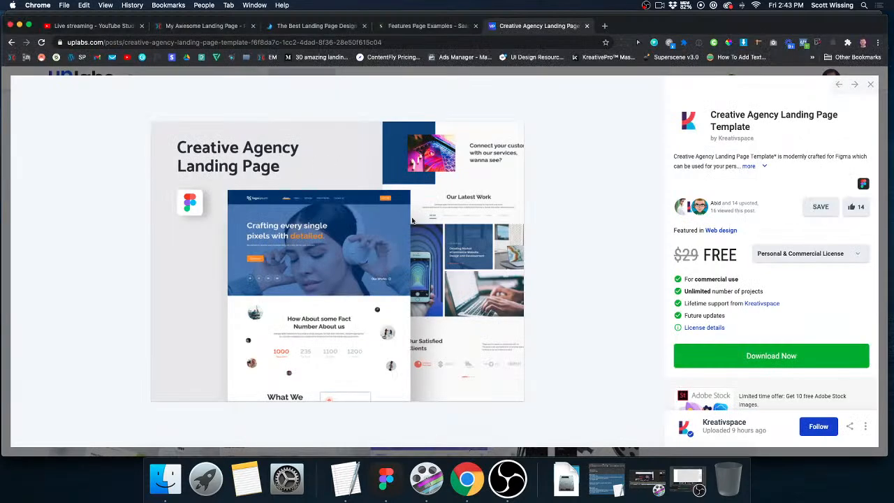
pyautogui.click(869, 85)
pyautogui.scroll(-4, 688, 297)
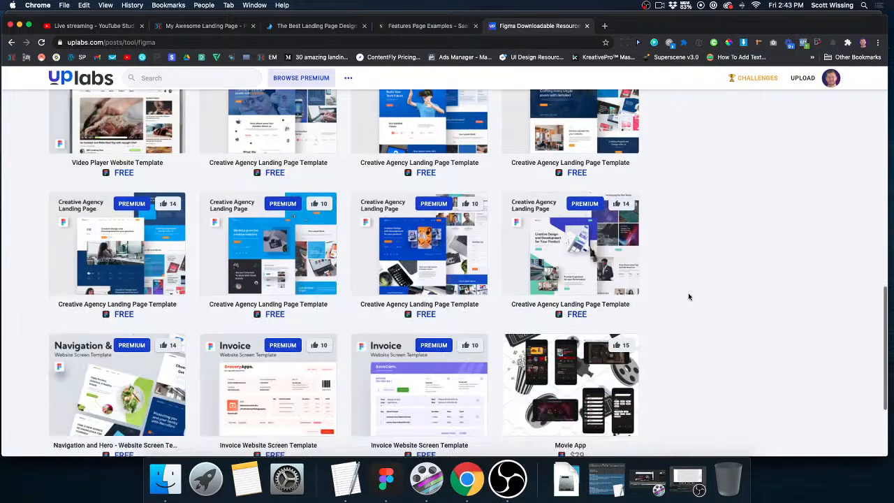
pyautogui.scroll(-9, 688, 297)
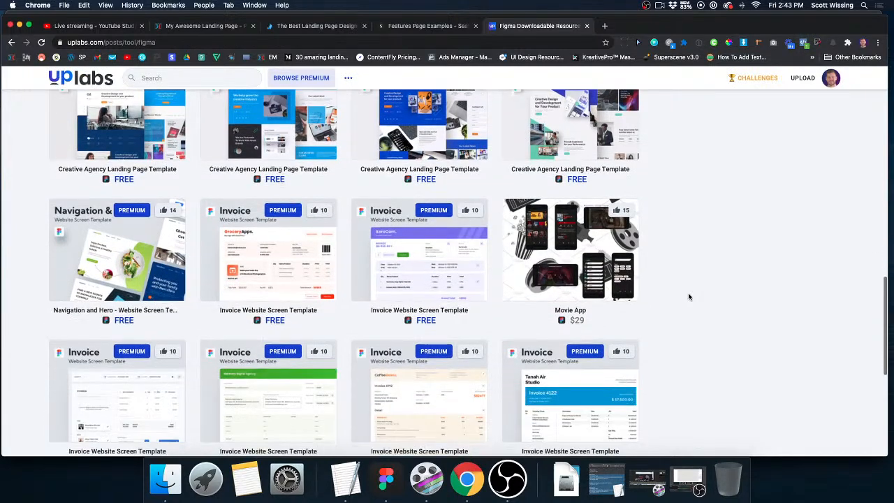
pyautogui.scroll(-4, 688, 296)
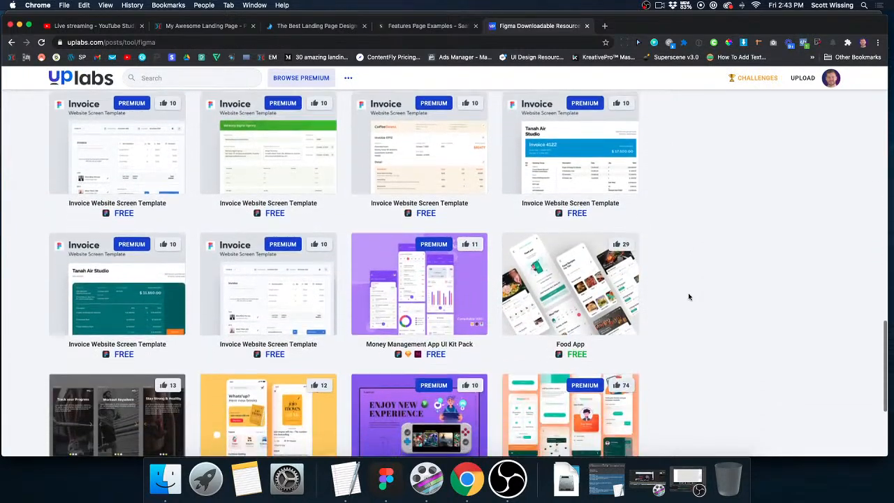
pyautogui.scroll(-6, 405, 325)
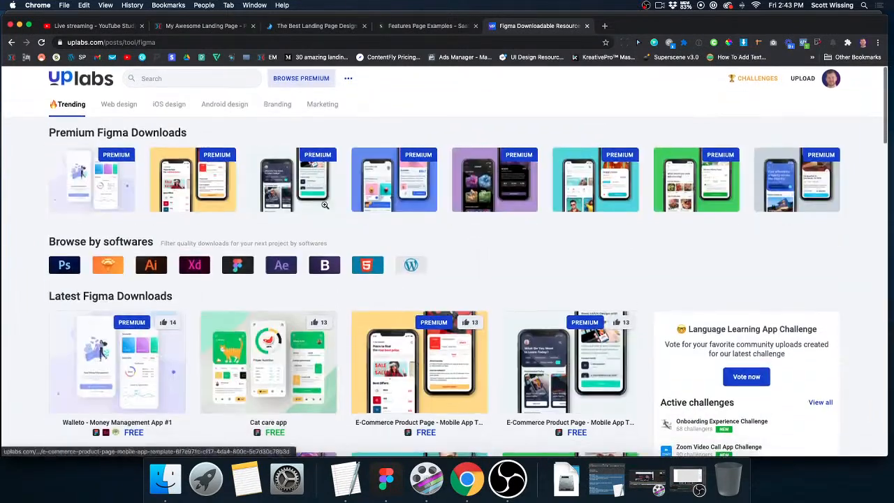
# Search UpLabs for "landing" and filter the results to those compatible with Figma.
pyautogui.click(204, 83)
pyautogui.write('landing')
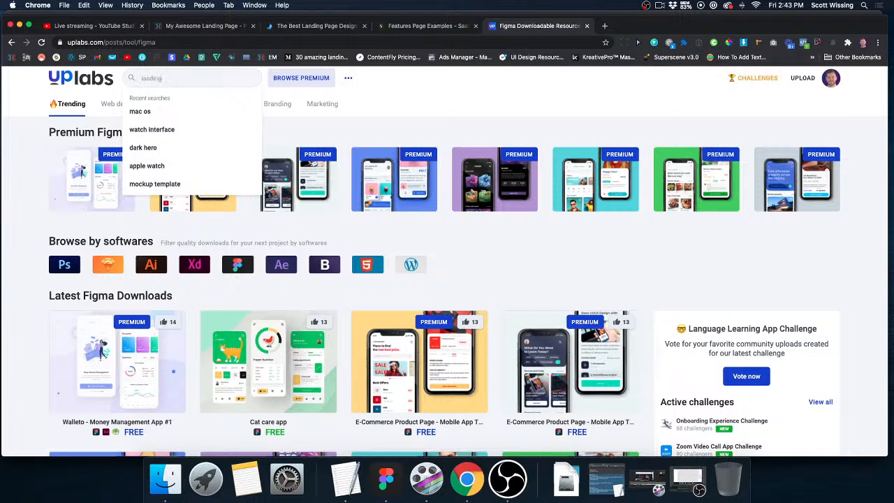
pyautogui.press('Return')
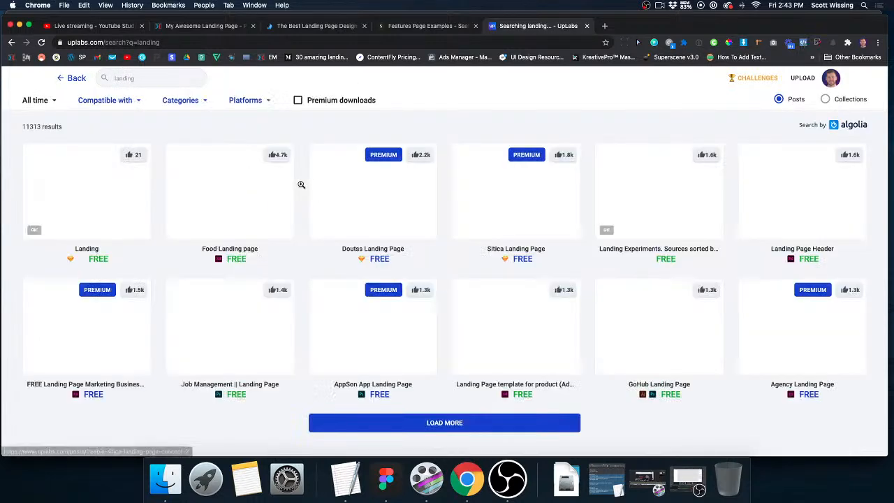
pyautogui.click(105, 100)
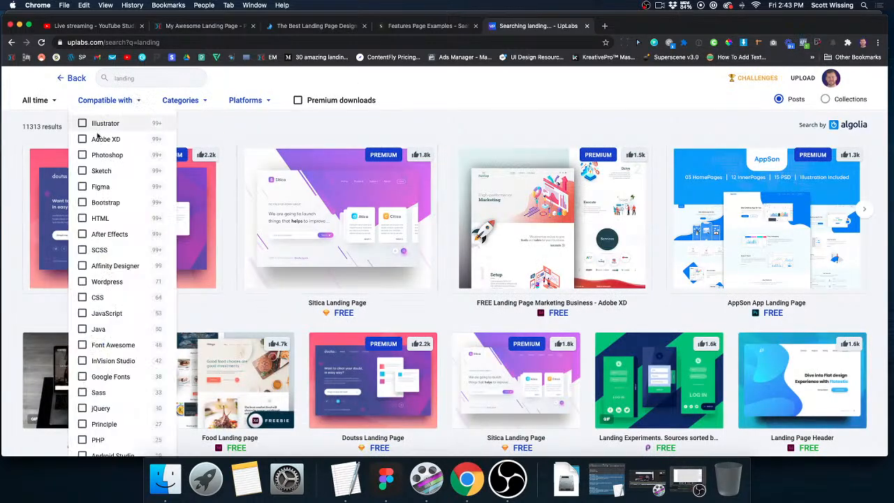
pyautogui.click(81, 187)
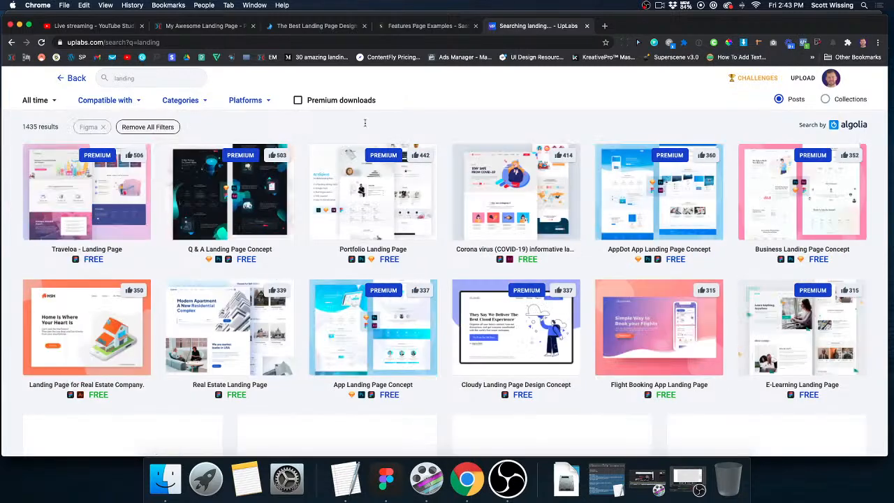
# View the details and license terms of the Corona virus (COVID-19) informative landing page template and close them.
pyautogui.scroll(-3, 465, 262)
pyautogui.scroll(3, 465, 262)
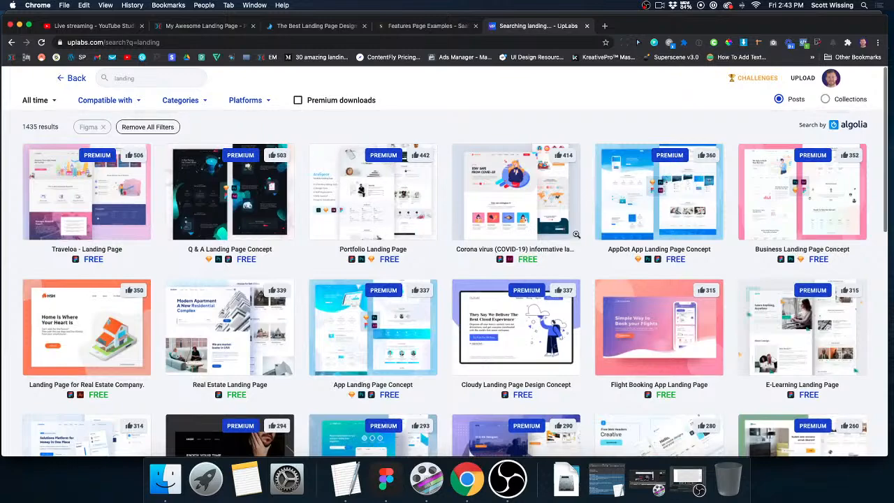
pyautogui.click(521, 218)
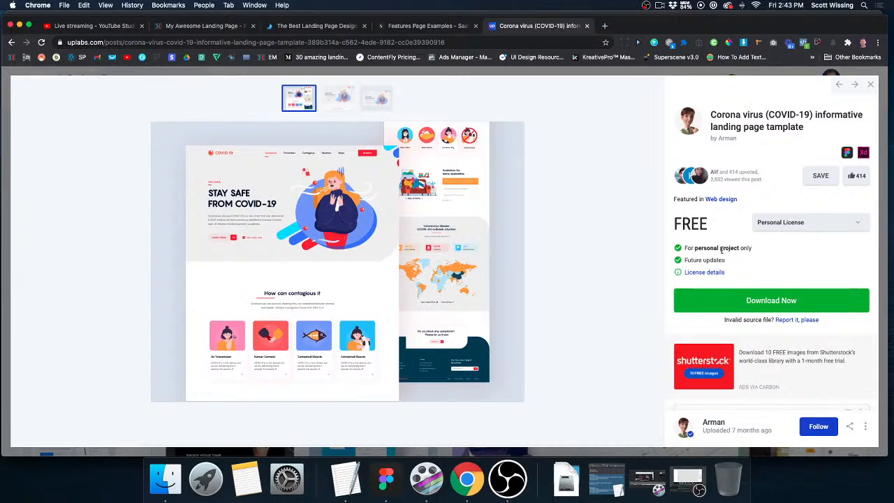
pyautogui.click(871, 86)
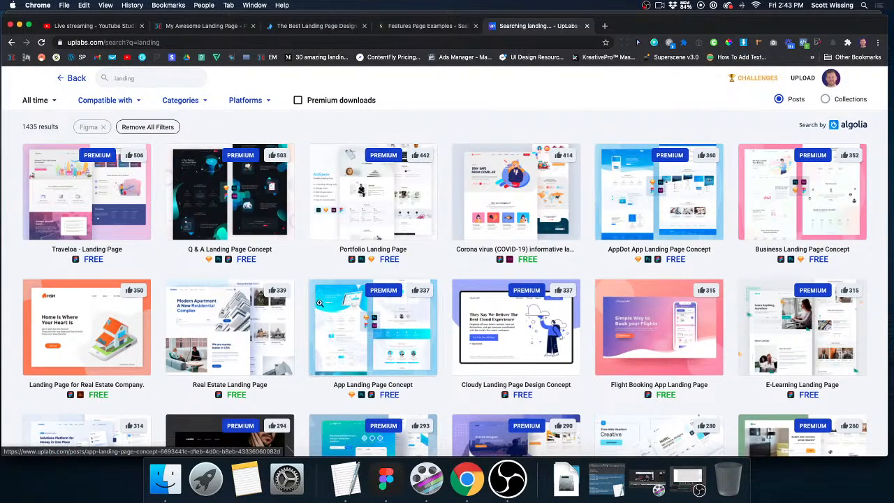
# View the Traveloa - Landing Page details, highlight the commercial use term, check the UpLabs license page and close both.
pyautogui.click(109, 202)
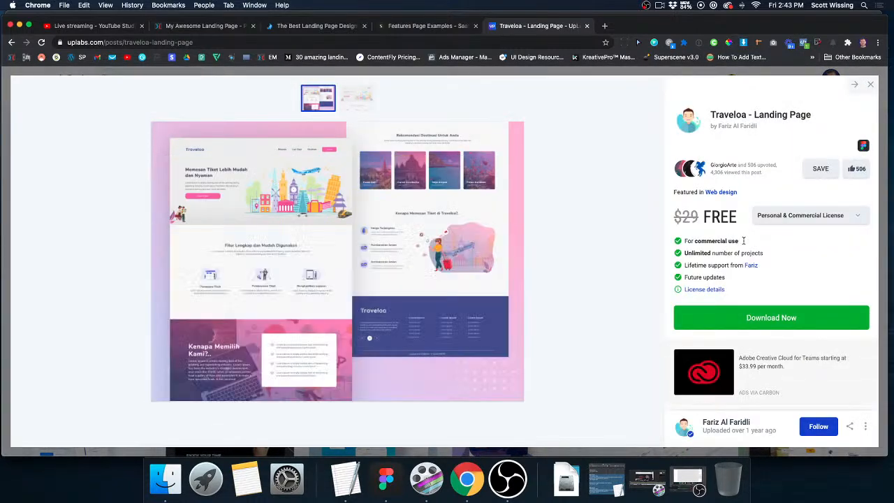
pyautogui.moveTo(739, 241); pyautogui.dragTo(679, 253)
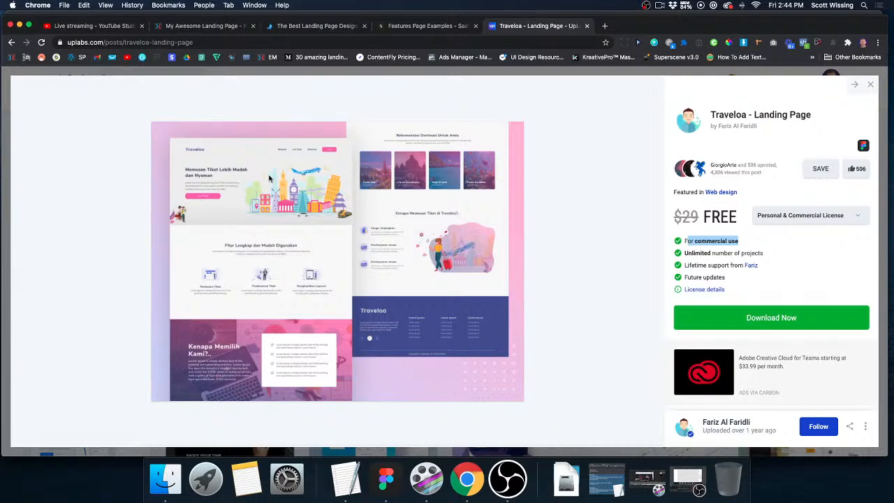
pyautogui.click(705, 290)
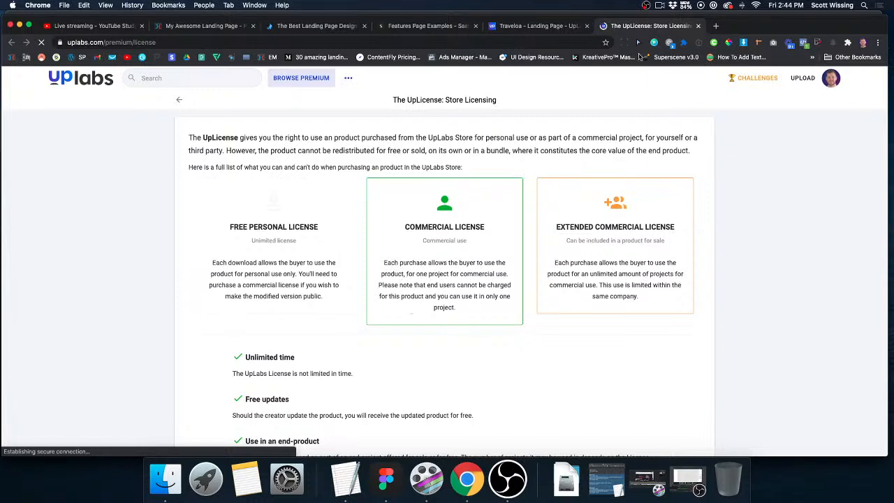
pyautogui.click(699, 26)
pyautogui.click(870, 83)
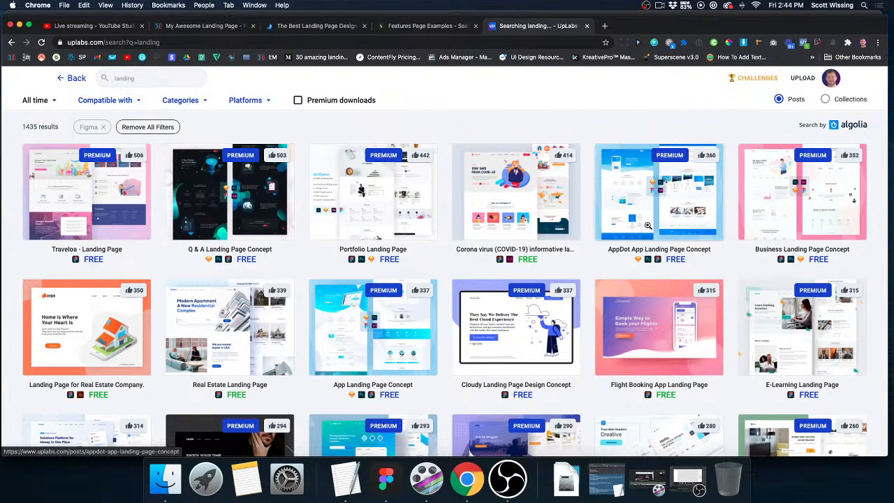
# Look through the Figma-compatible landing page templates in the search results.
pyautogui.scroll(-2, 589, 268)
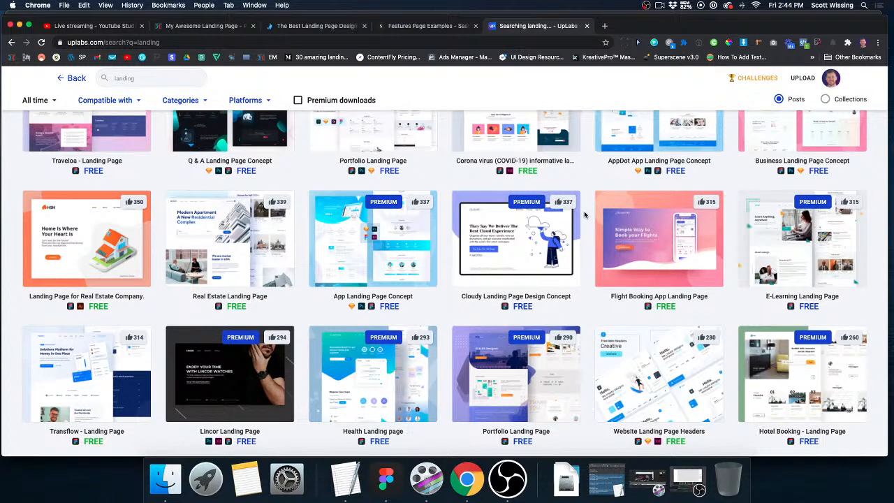
pyautogui.scroll(2, 585, 214)
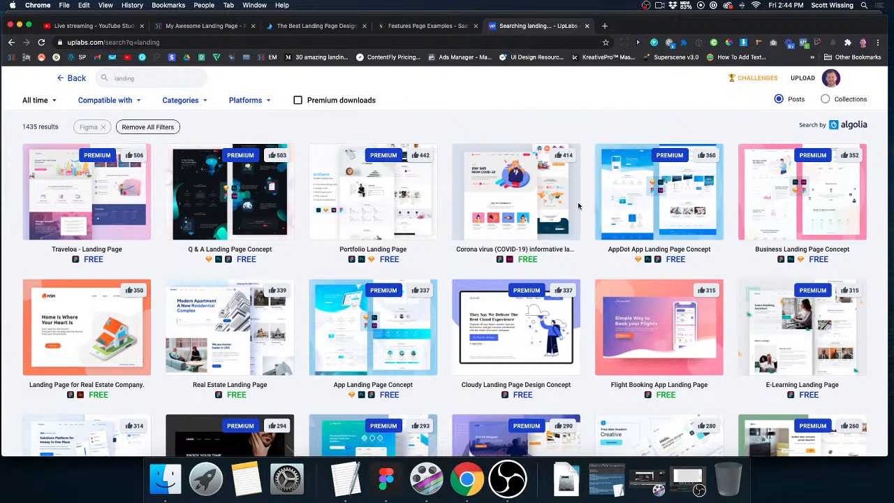
pyautogui.scroll(-1, 584, 211)
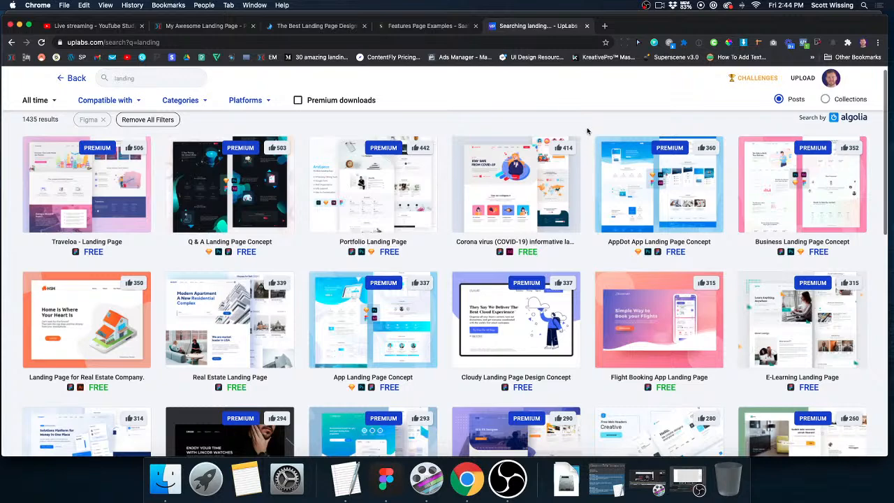
pyautogui.scroll(-3, 587, 130)
pyautogui.scroll(3, 587, 131)
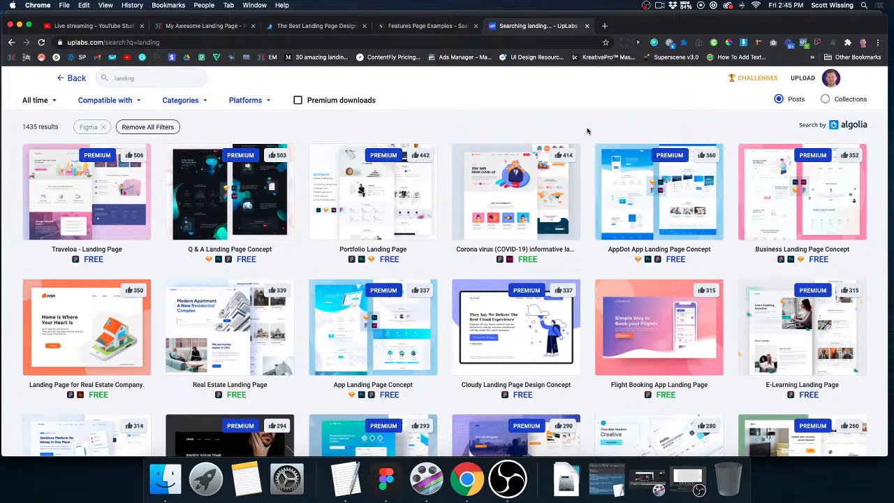
# Switch to OBS.
pyautogui.click(506, 479)
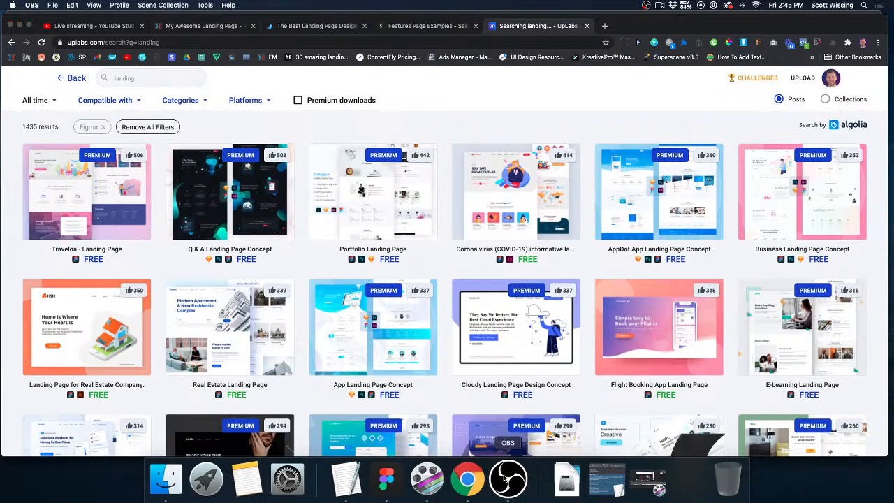
pyautogui.scroll(-1, 447, 280)
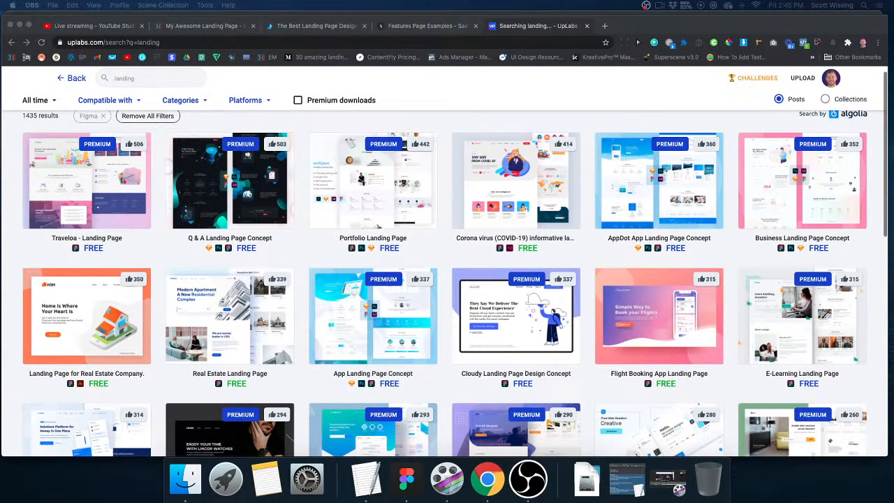